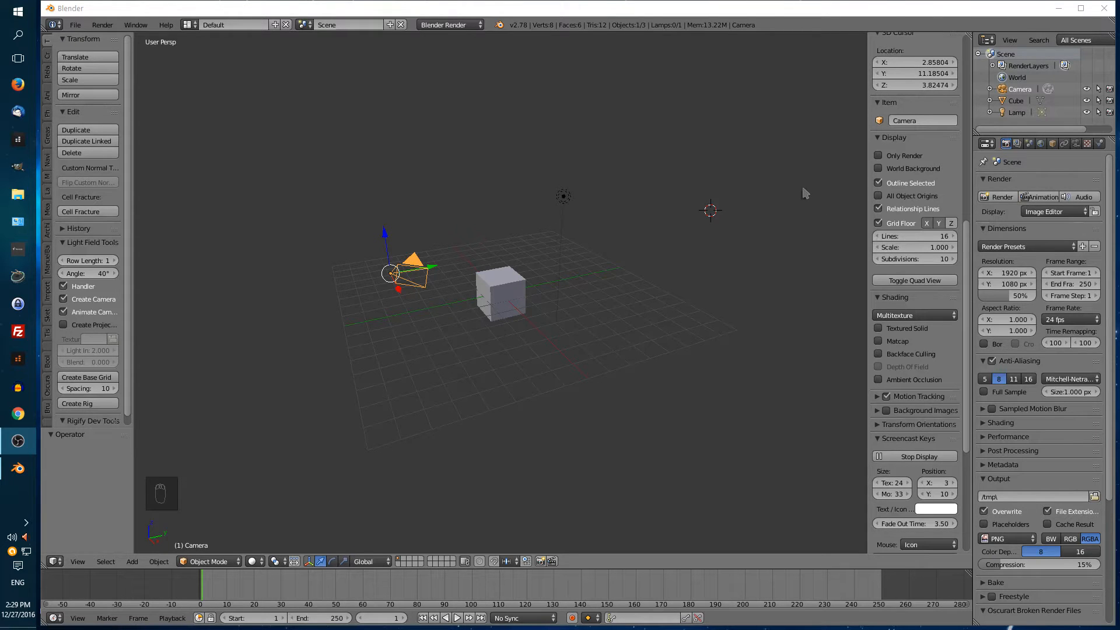
Step: Toggle the 3D view's properties sidebar on and off, leaving it hidden
key(n)
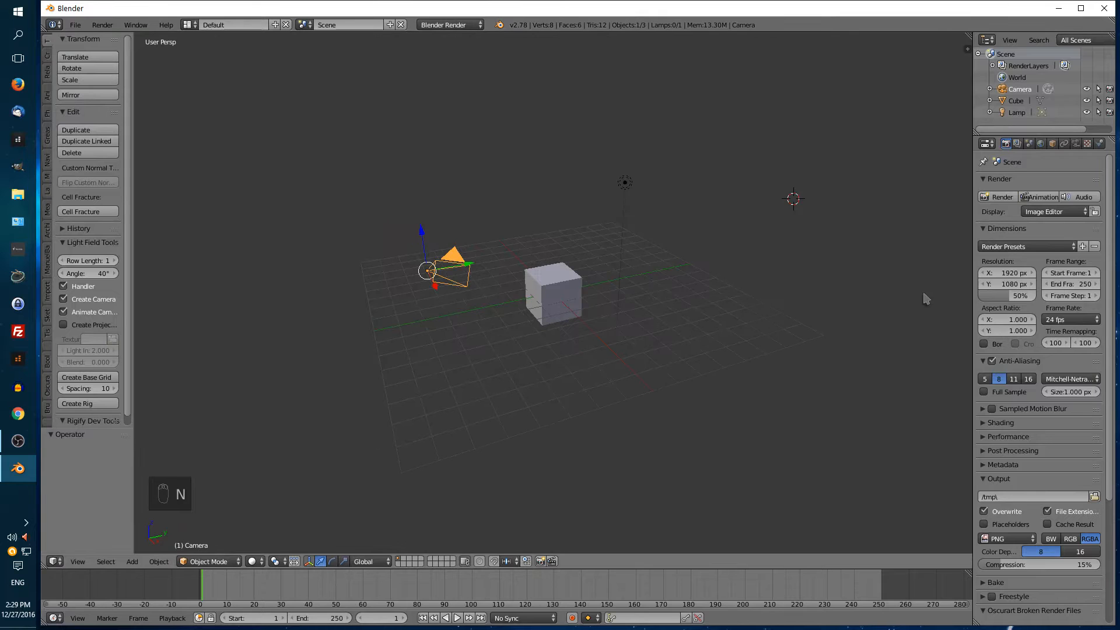
key(n)
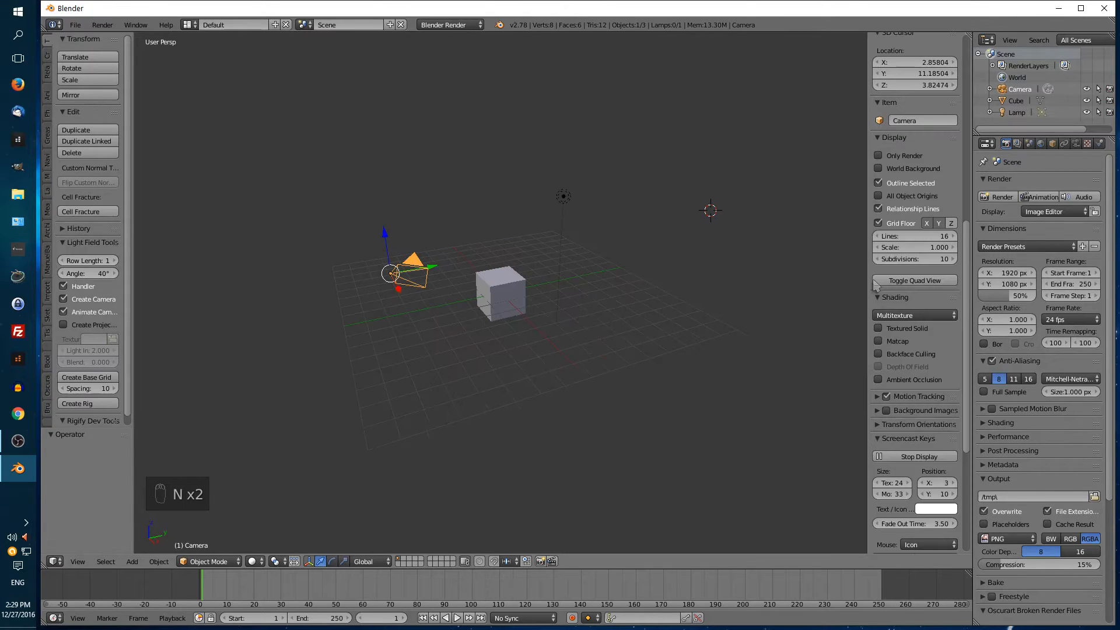
key(n)
key(n)
key(n)
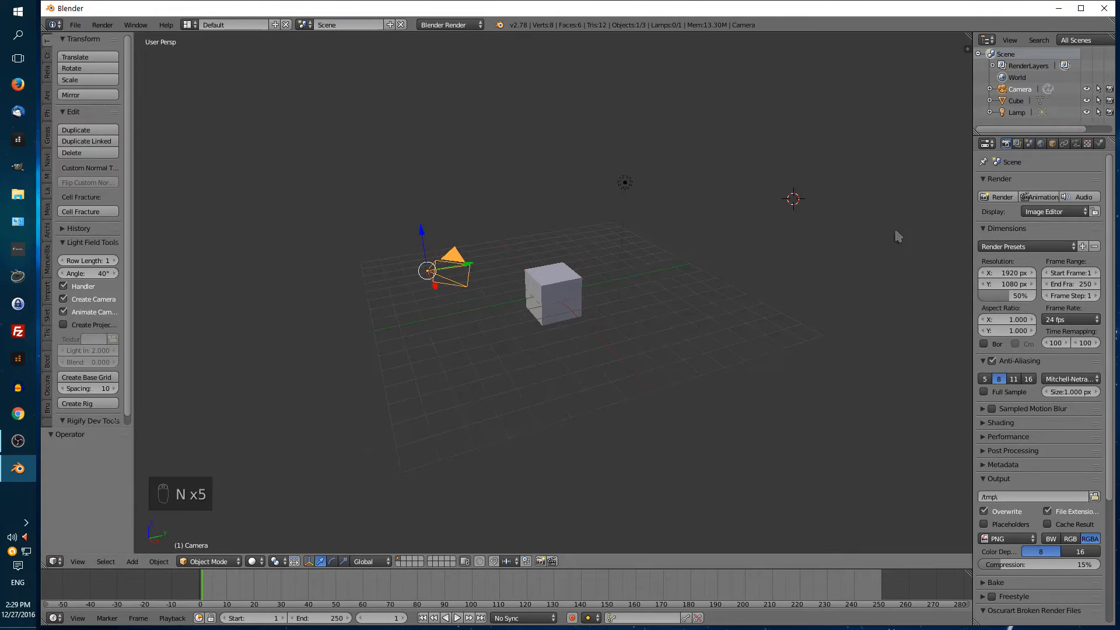
click(969, 55)
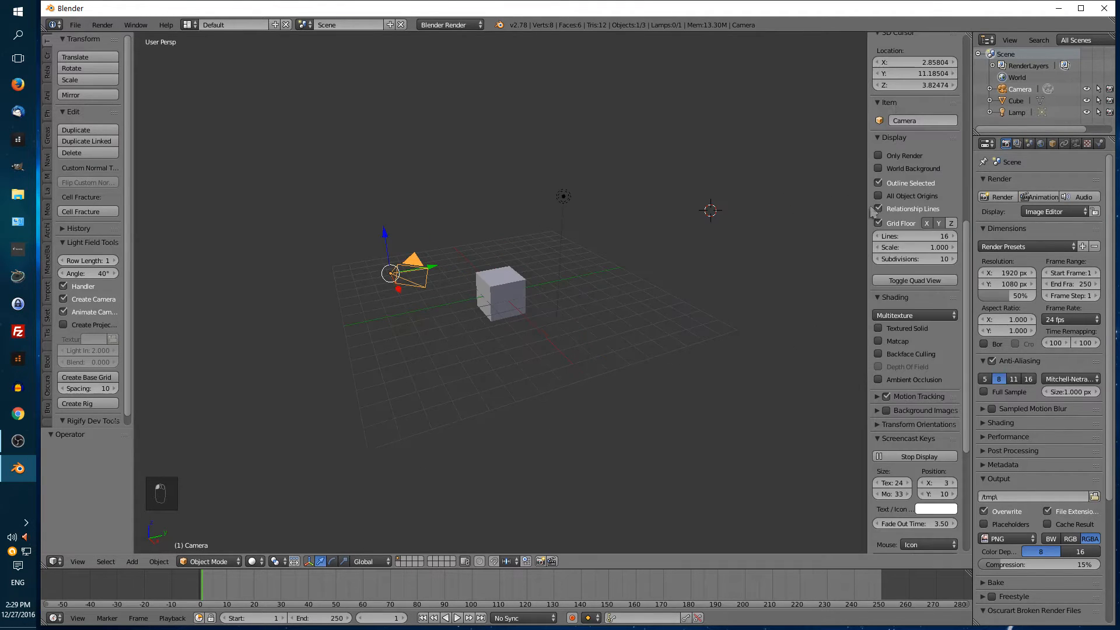
key(n)
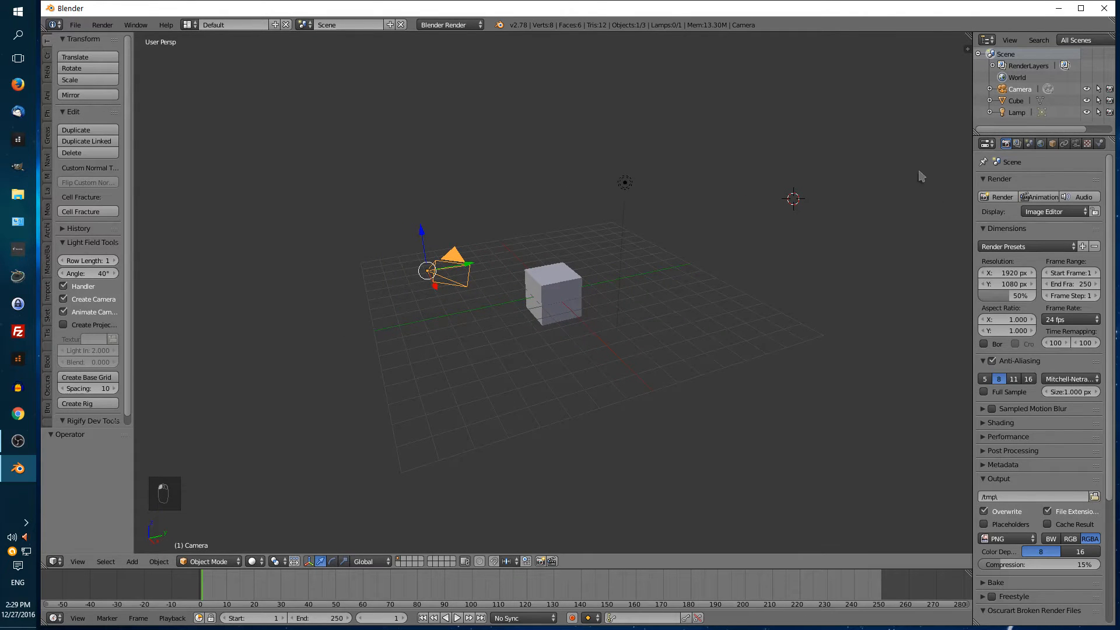
key(n)
key(n)
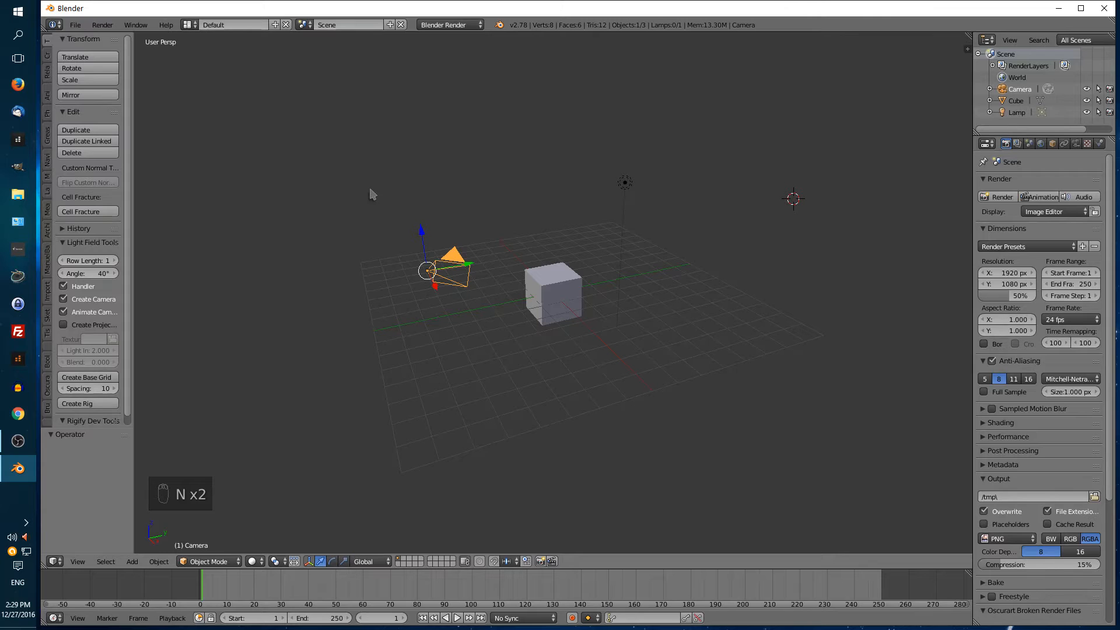
Step: Toggle the 3D view's tool shelf on and off, leaving it hidden
key(t)
key(t)
key(t)
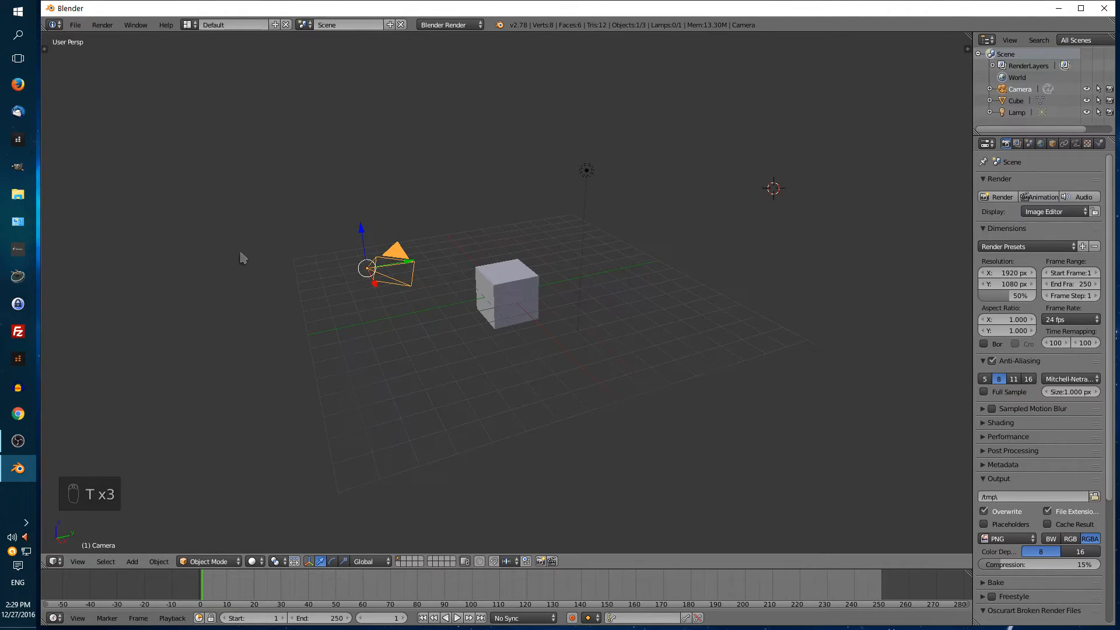
key(t)
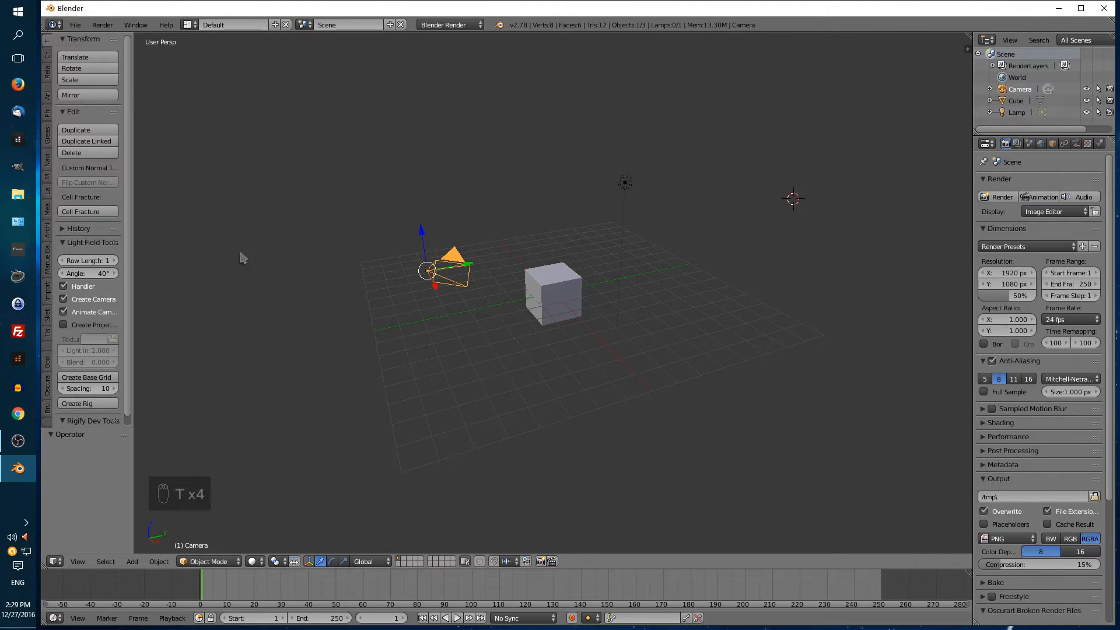
key(t)
key(t)
key(t)
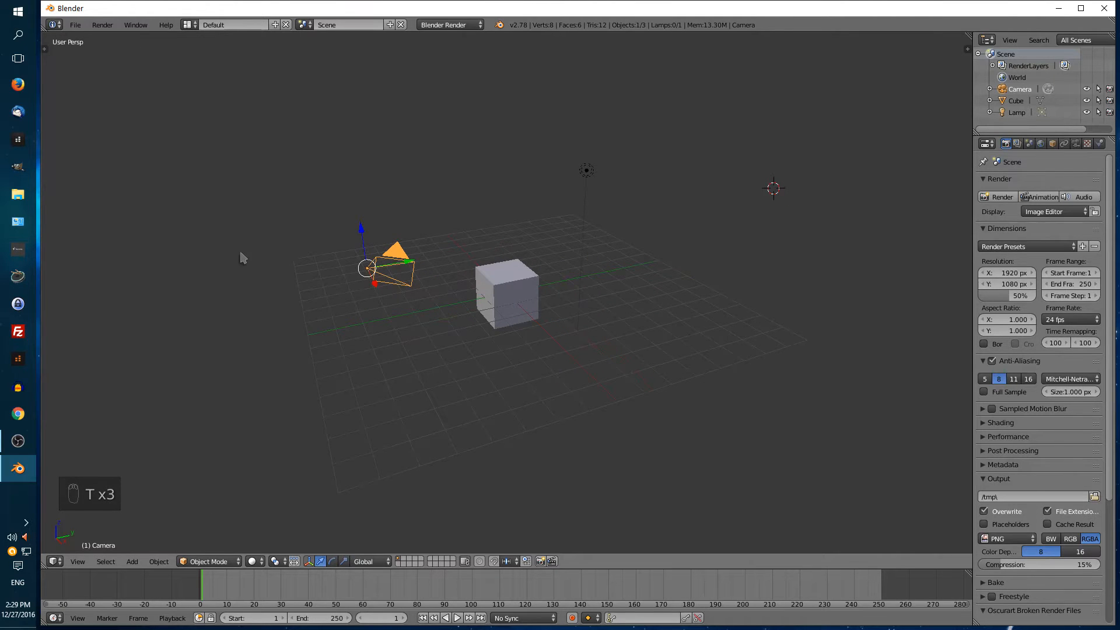
Step: Change the render engine to Cycles Render and set its device to GPU Compute
click(477, 26)
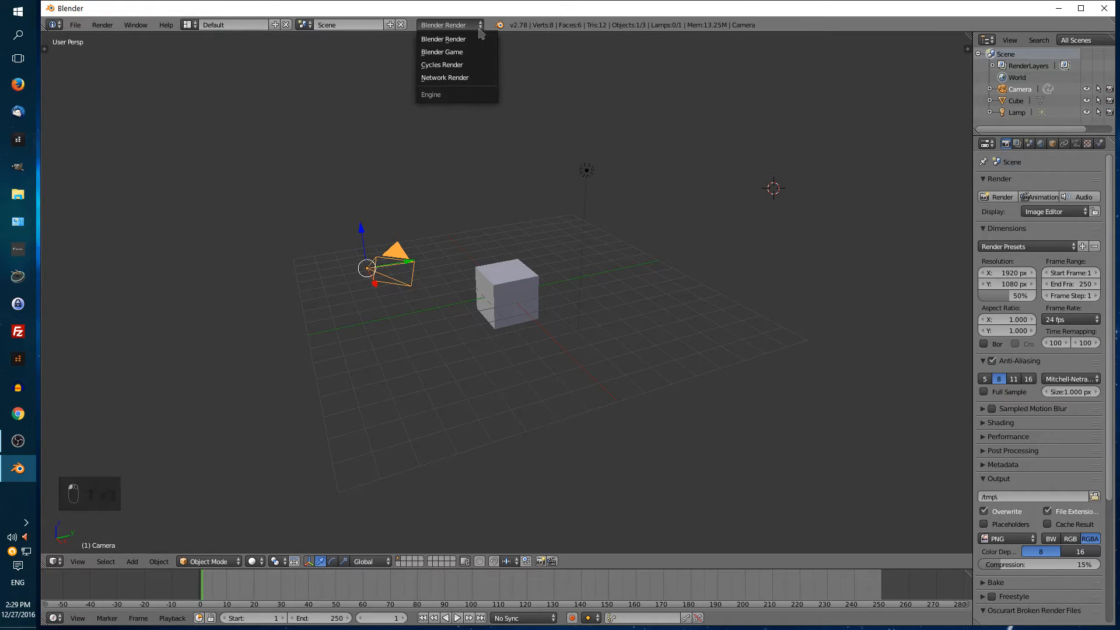
click(479, 65)
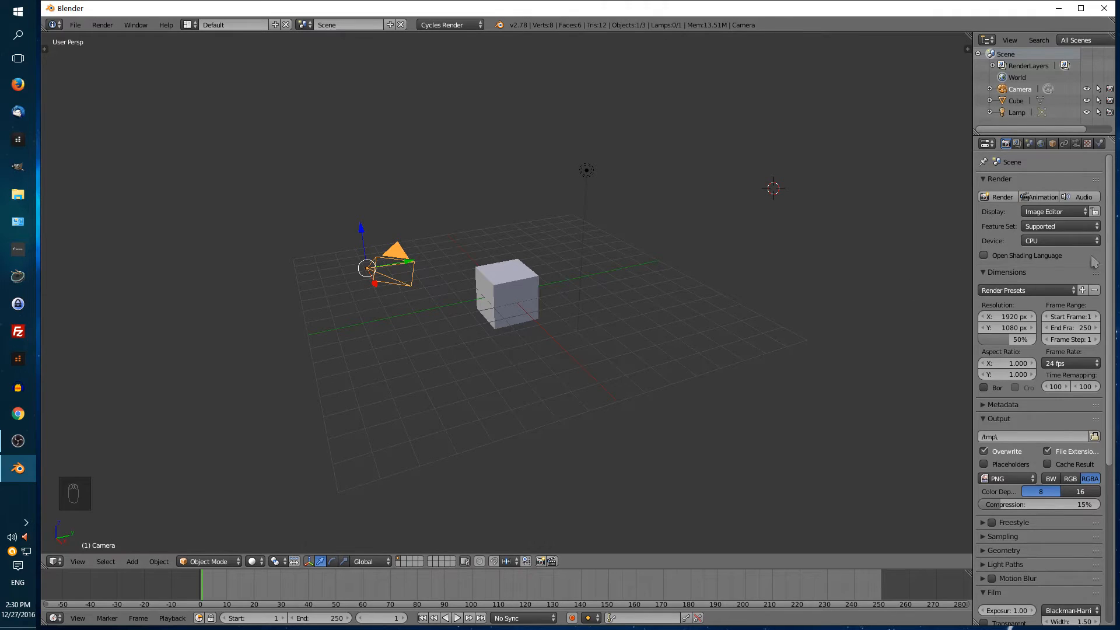
click(1062, 244)
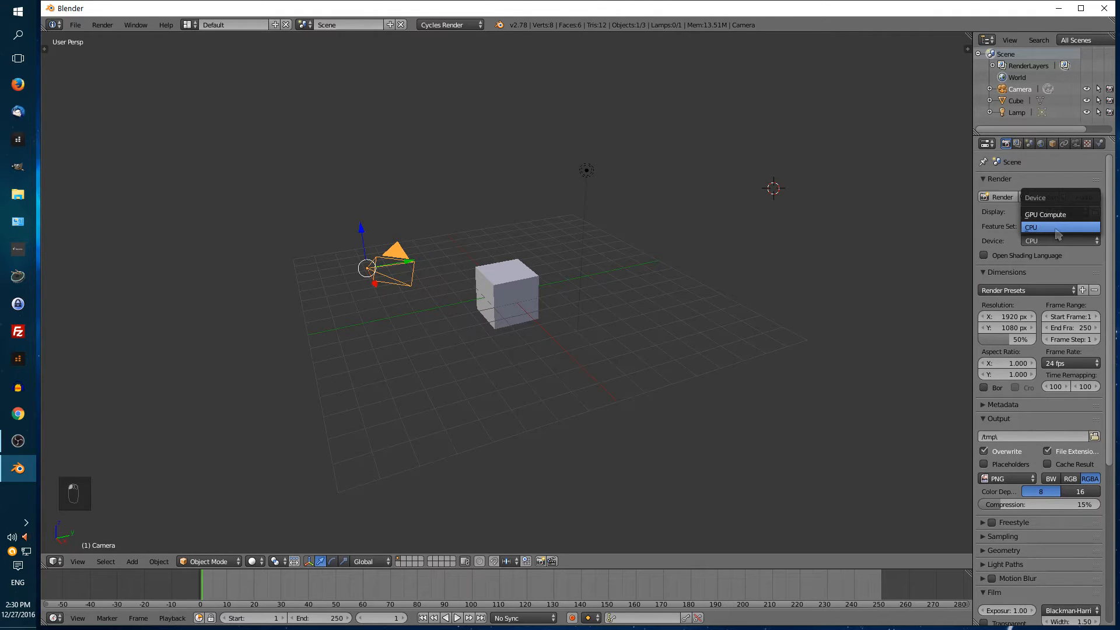
click(1056, 217)
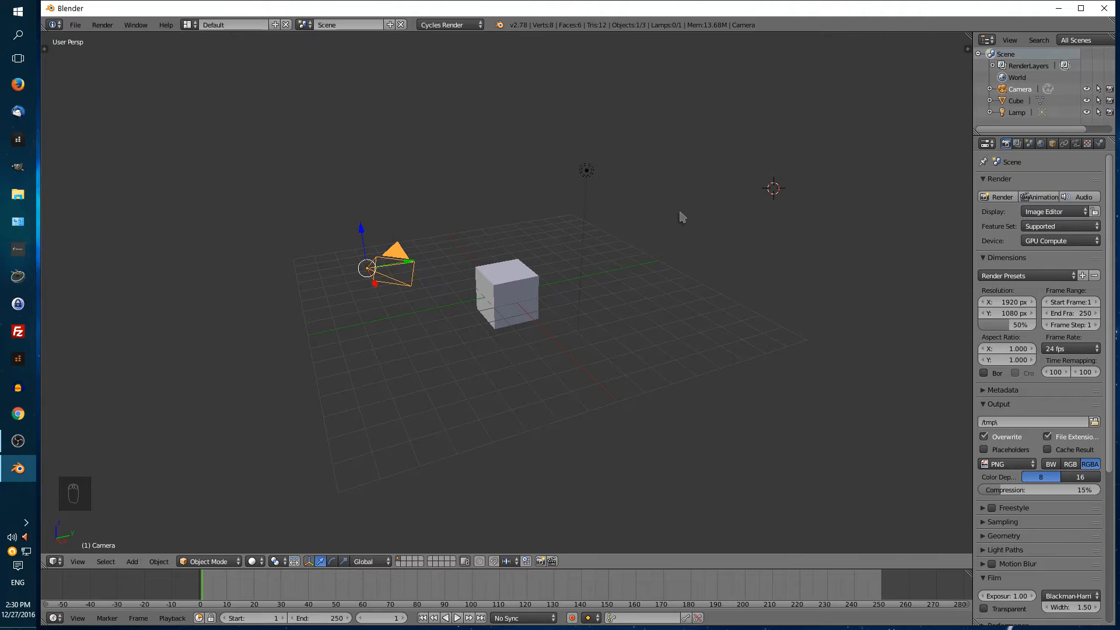
Step: Save the scene as mvtutorial.blend in the "blender stuff L" folder
click(76, 25)
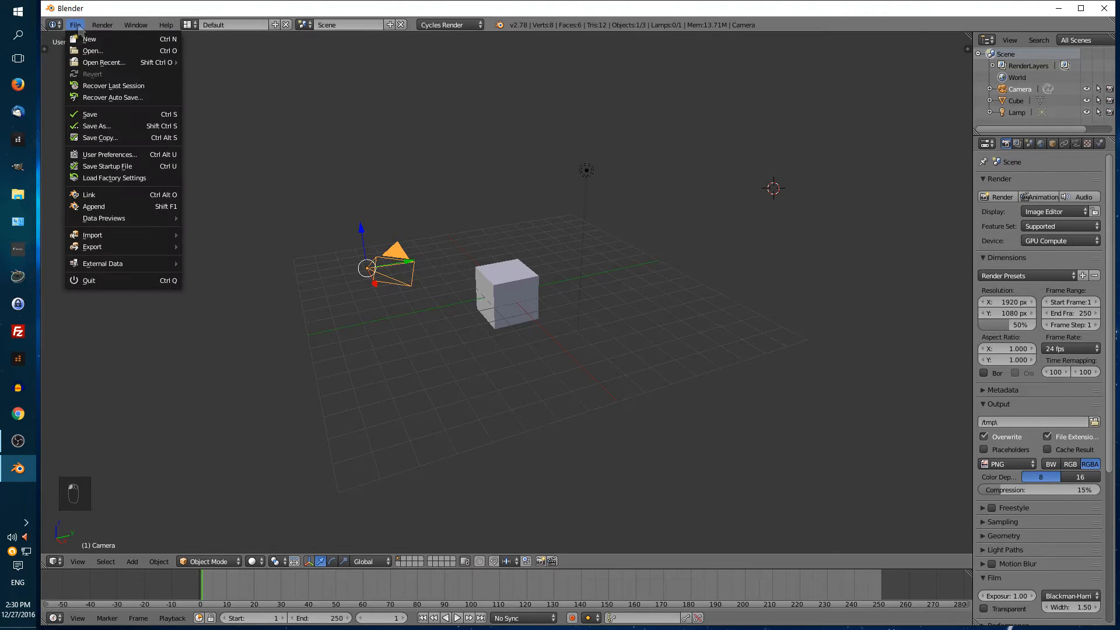
click(116, 115)
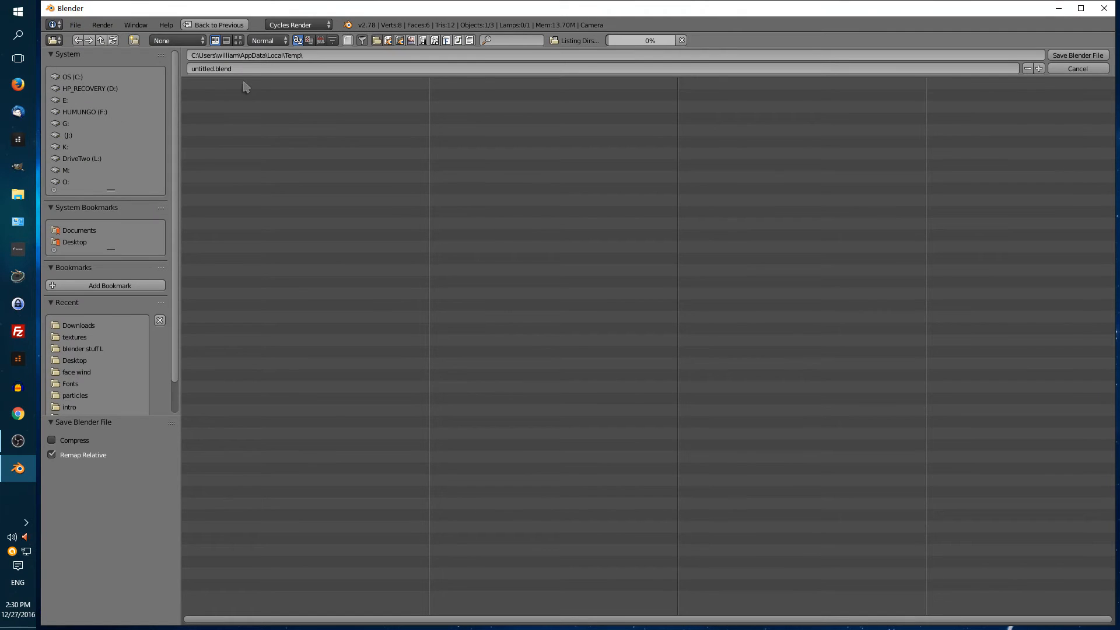
click(97, 349)
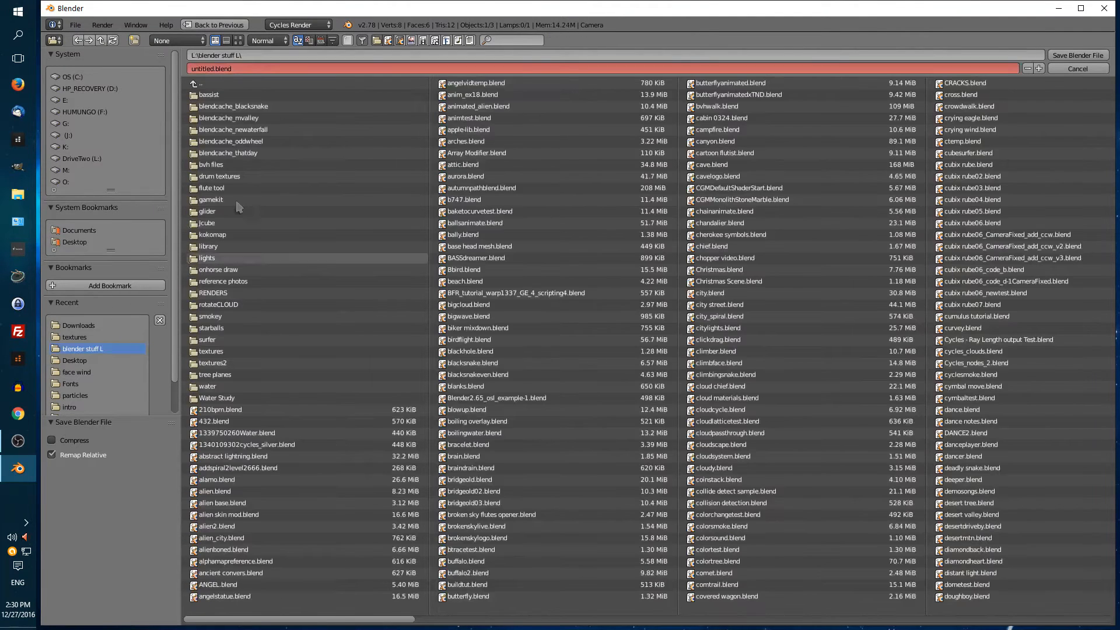
double_click(219, 68)
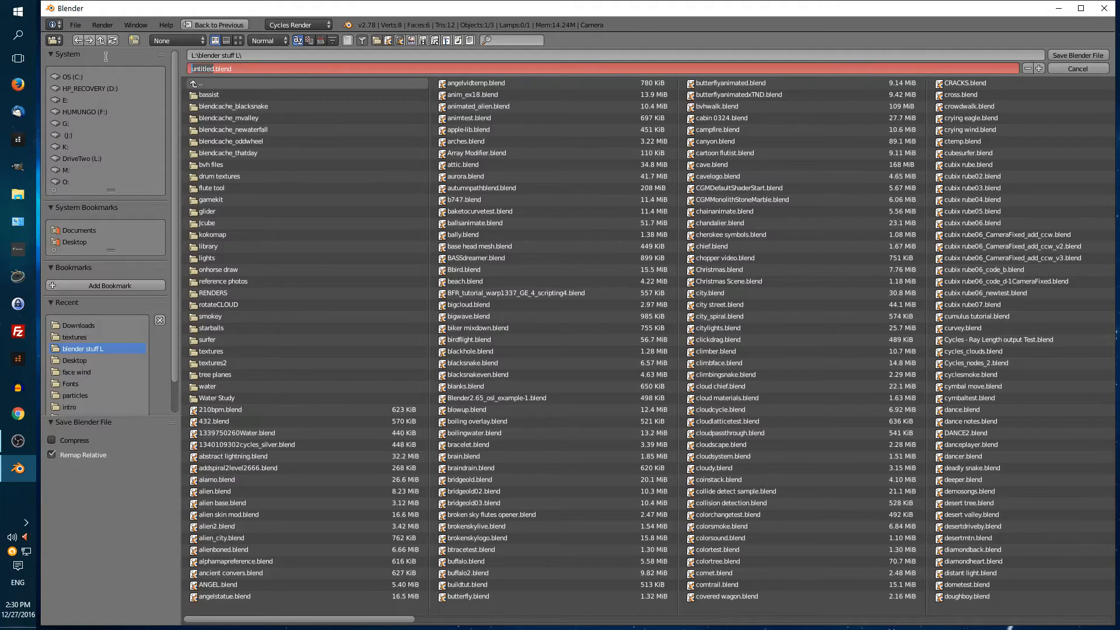
text(my)
text(tut)
text(orial)
click(1089, 60)
click(1088, 58)
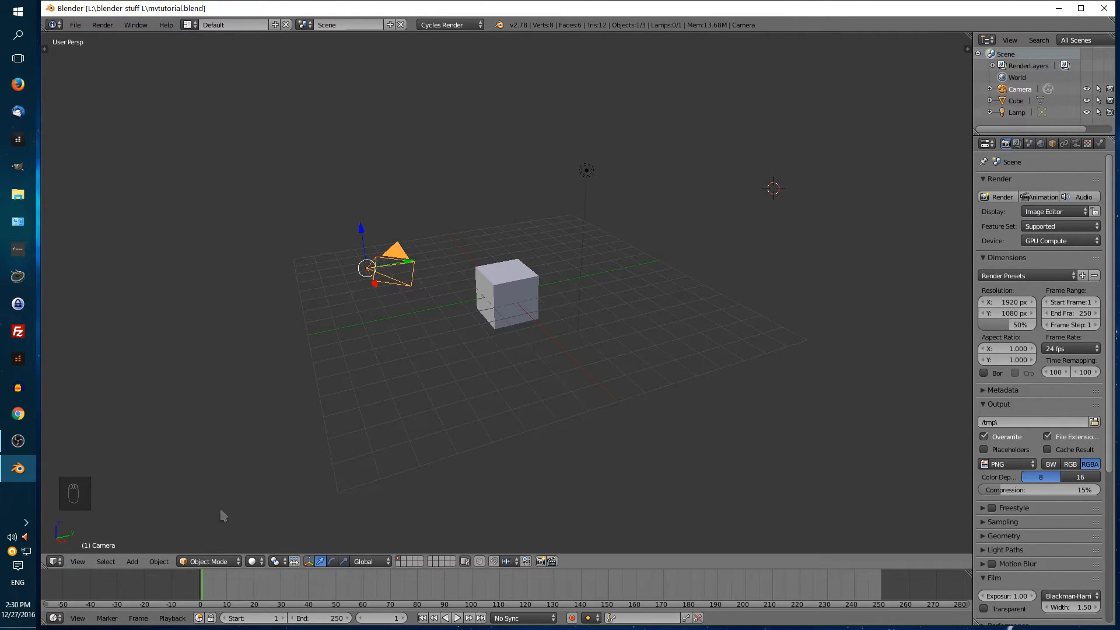
click(80, 565)
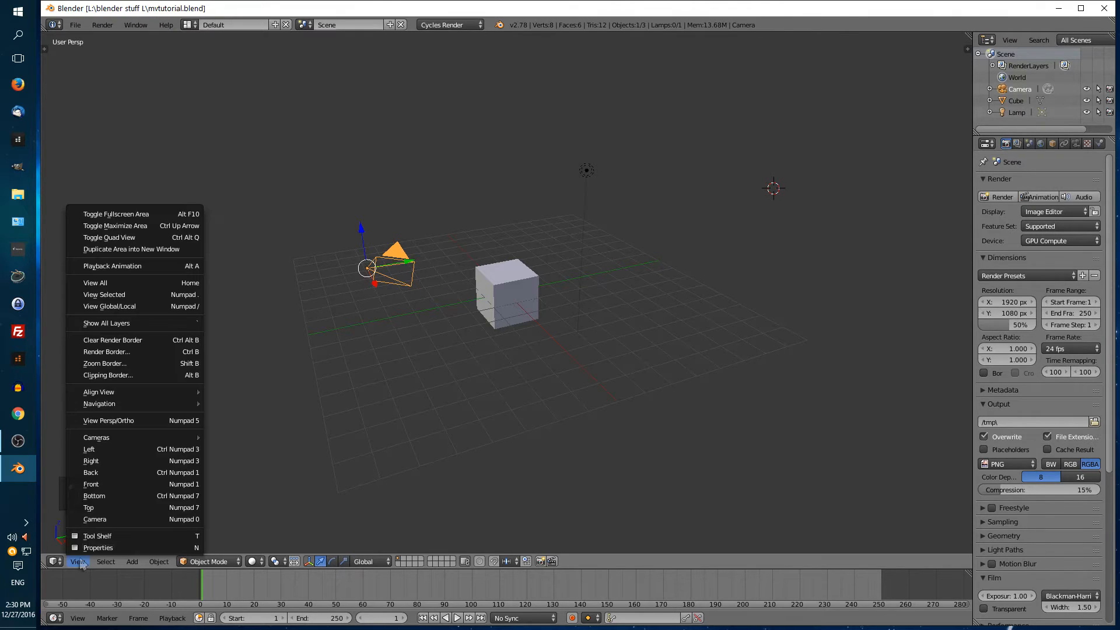
mouse_move(111, 442)
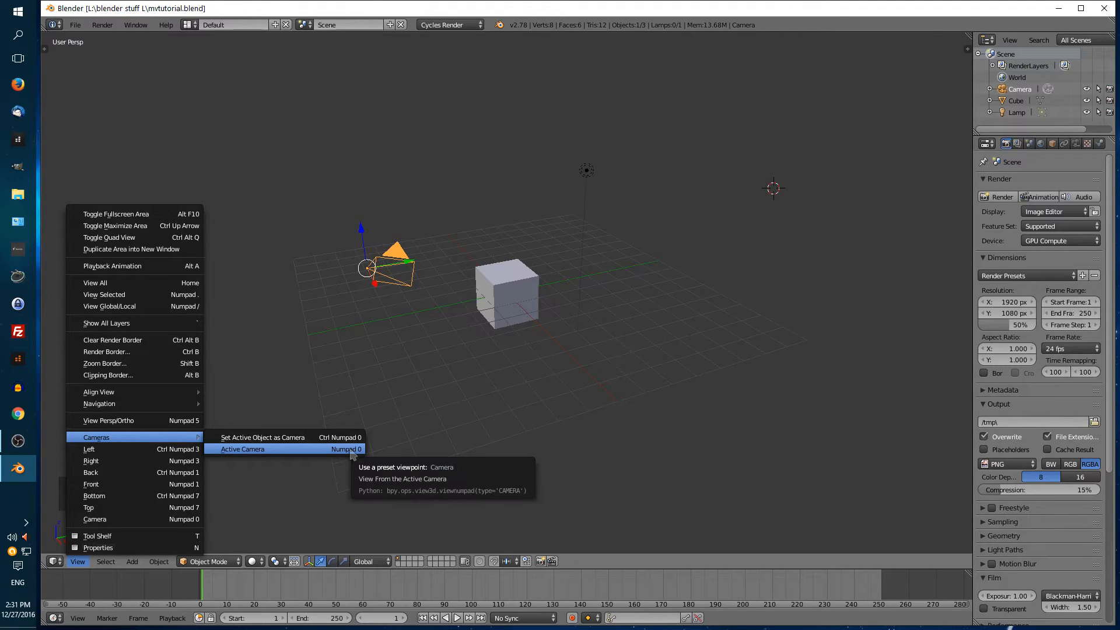
click(78, 562)
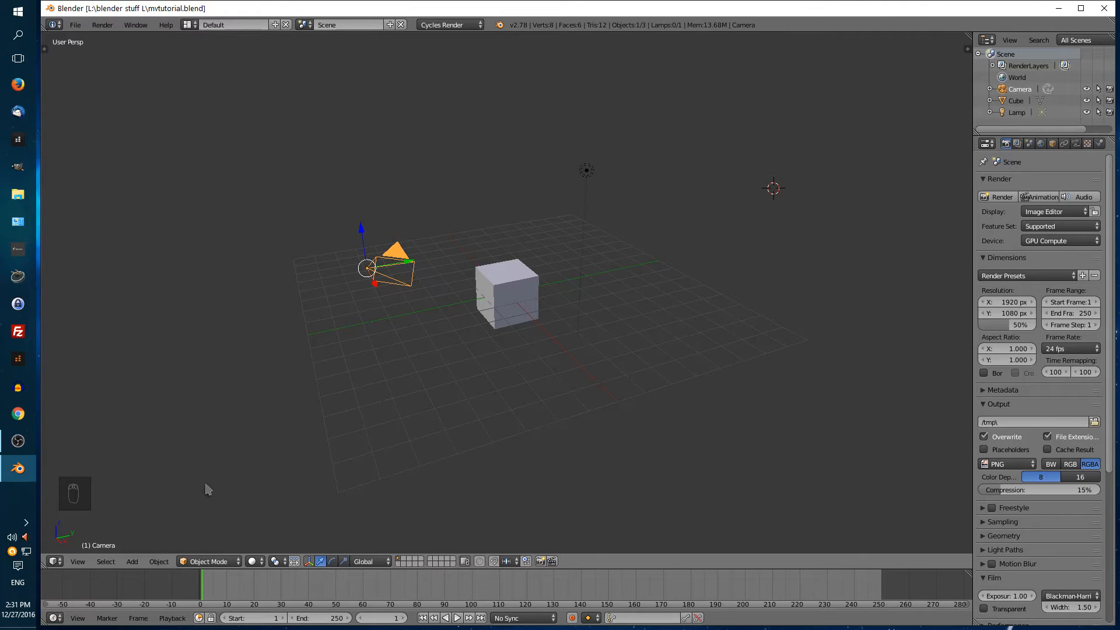
Step: Set the 3D view to the front viewpoint, closer in on the cube, and switch it to orthographic projection
click(78, 562)
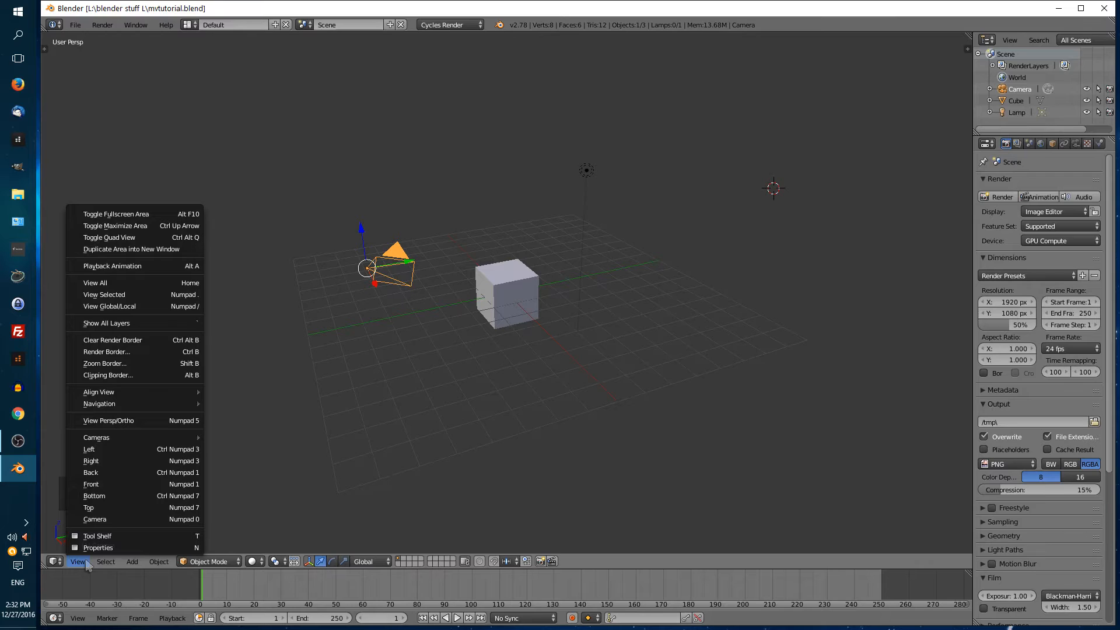
click(120, 484)
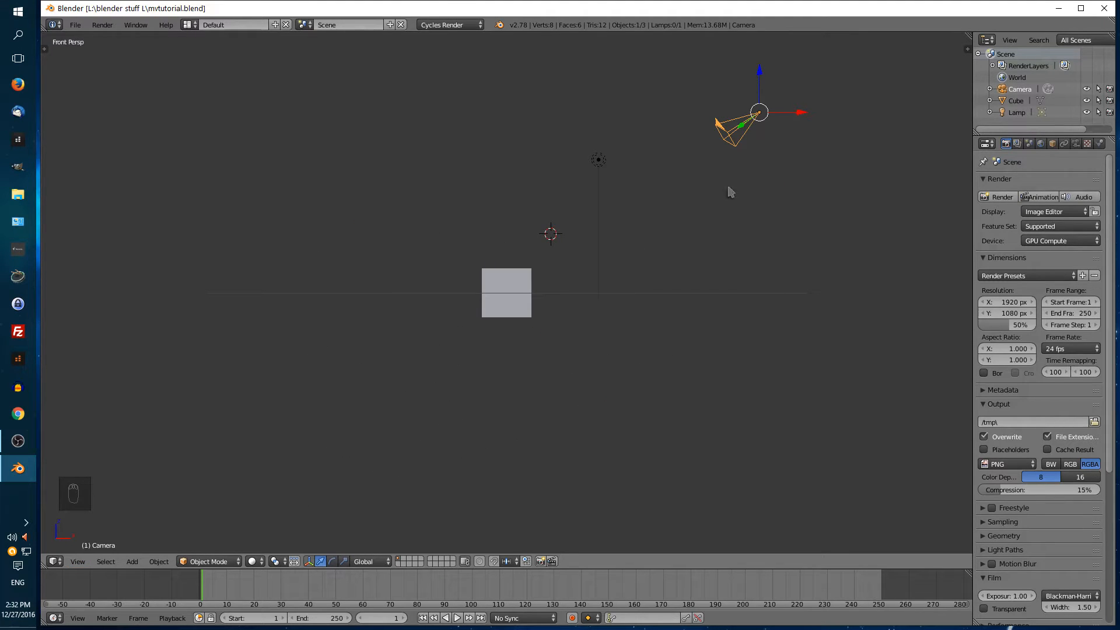
scroll(539, 285, up, 2)
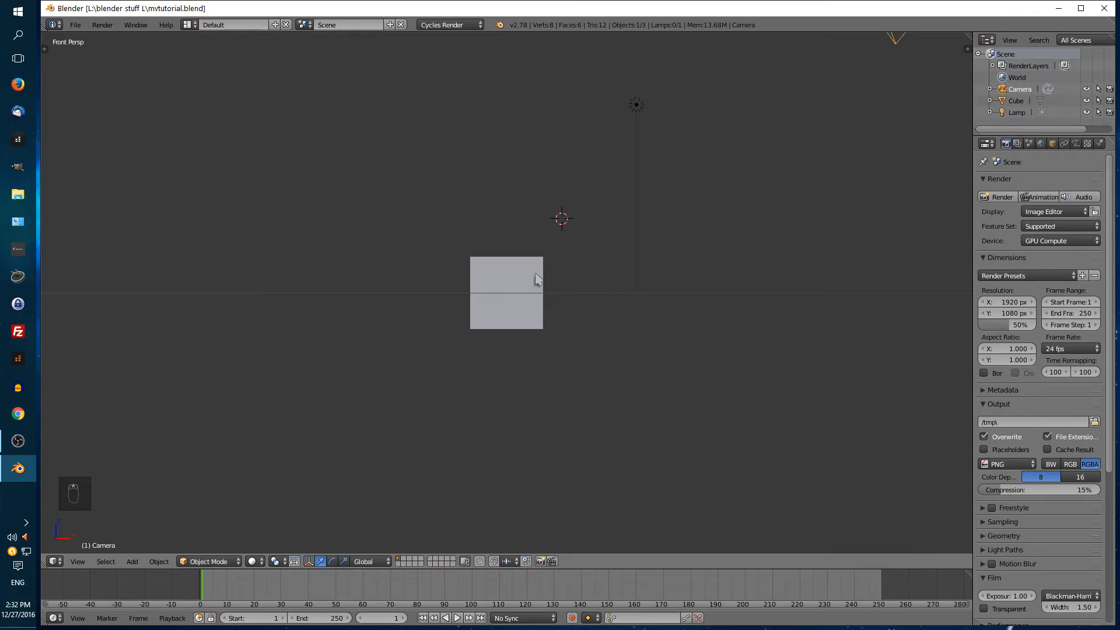
scroll(538, 280, up, 2)
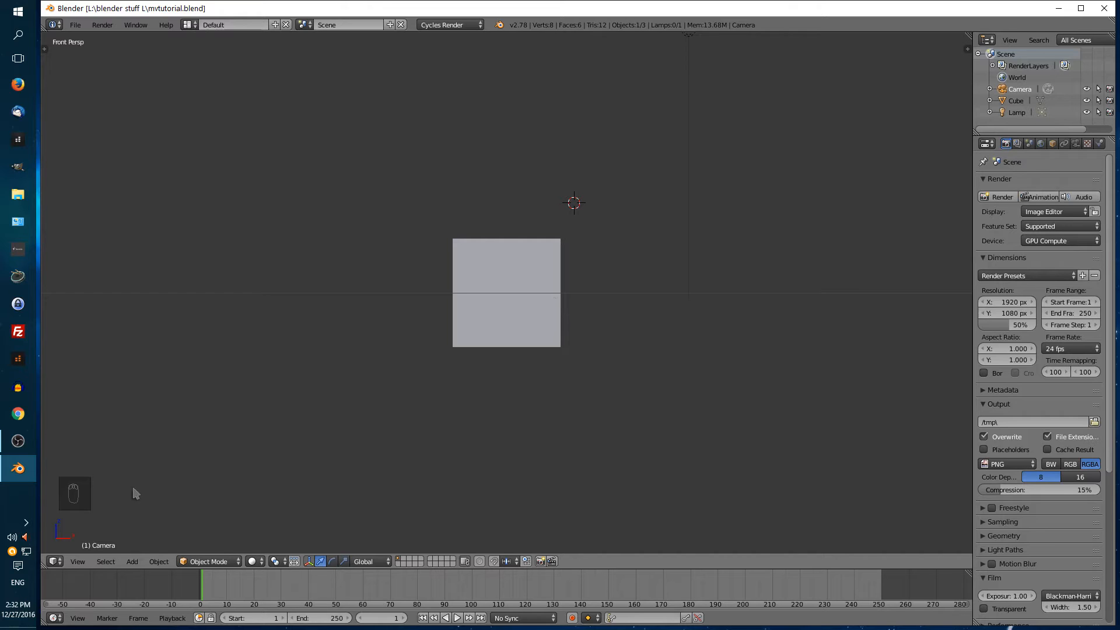
click(54, 561)
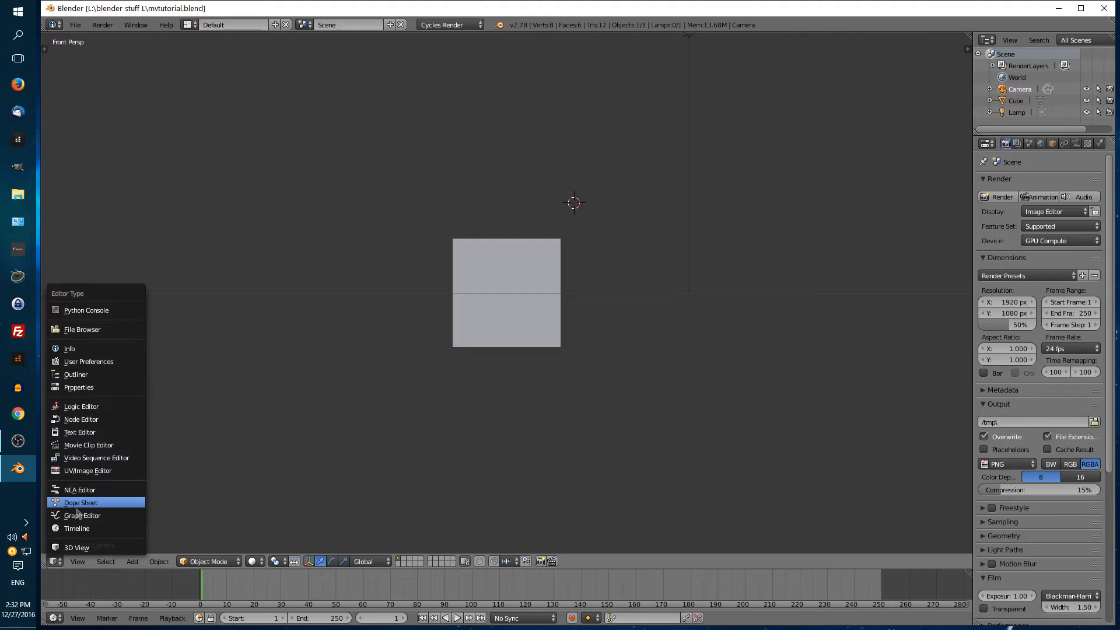
click(77, 562)
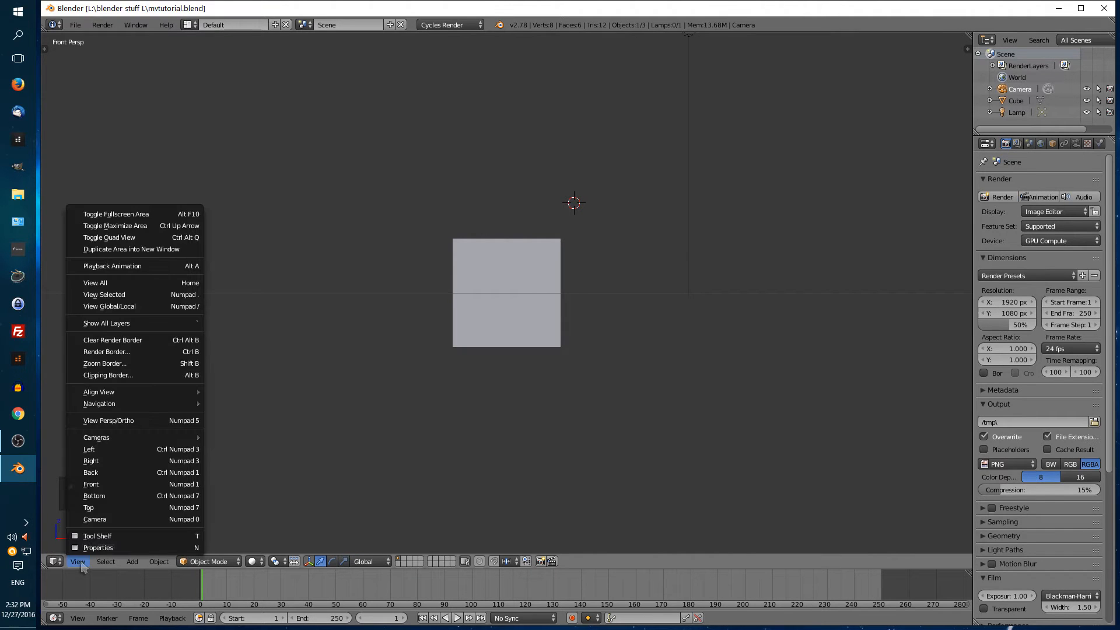
click(137, 422)
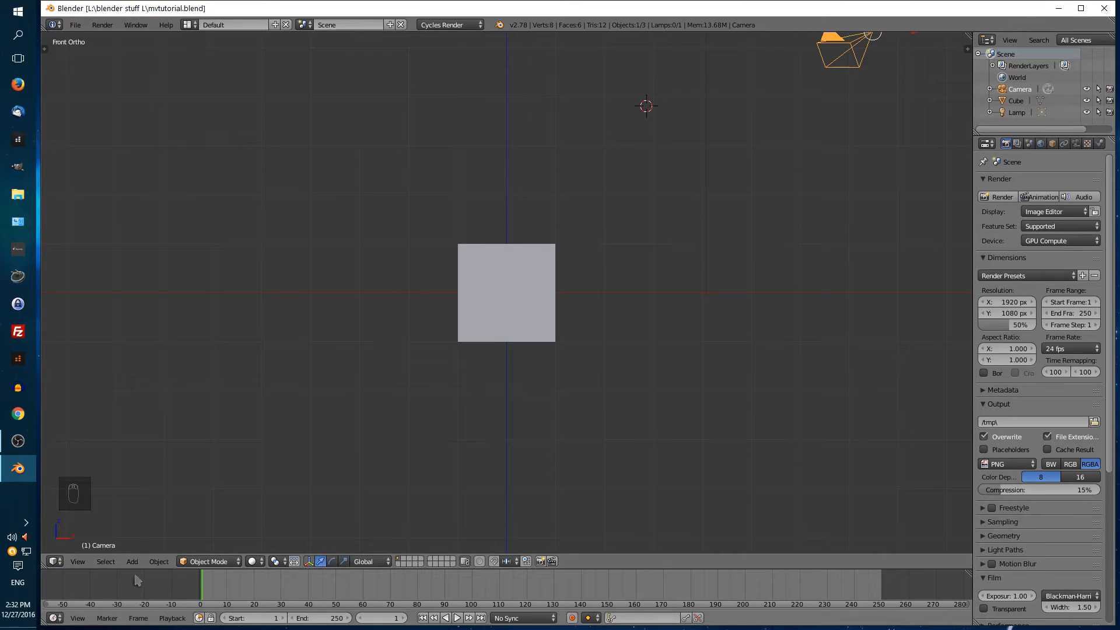
Step: Align the active camera to the current front view and save the scene over the existing file
click(78, 561)
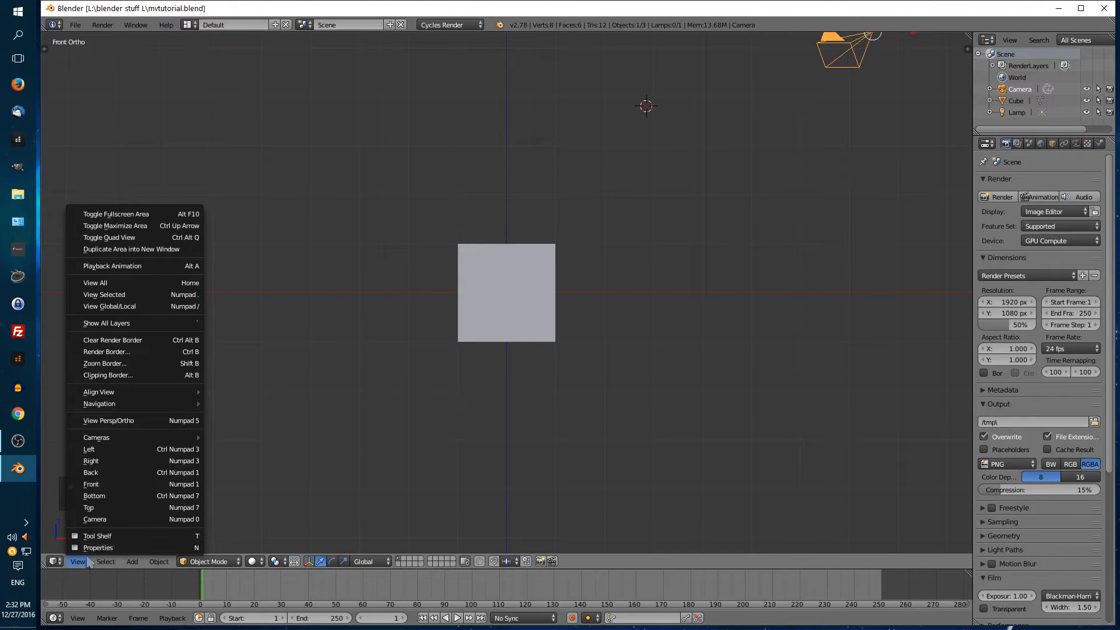
mouse_move(135, 392)
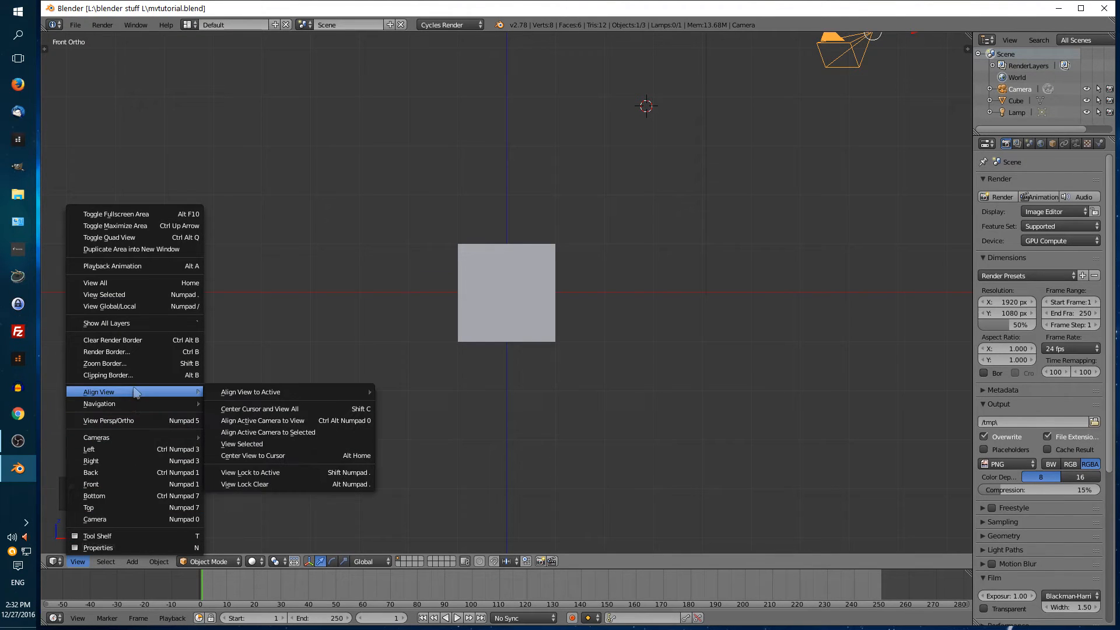
mouse_move(269, 396)
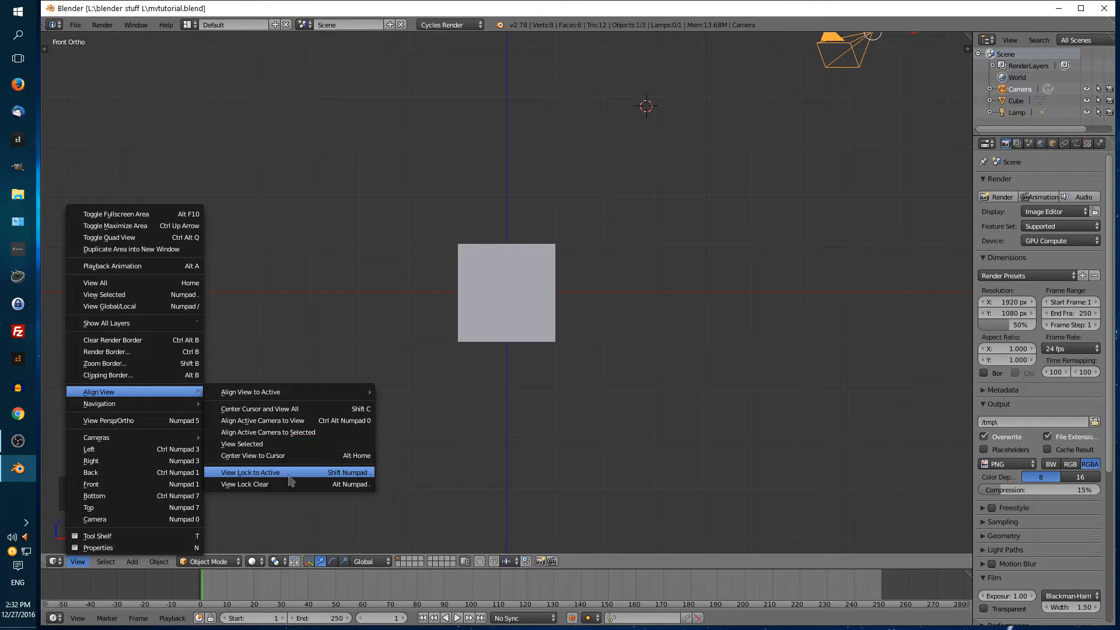
click(293, 425)
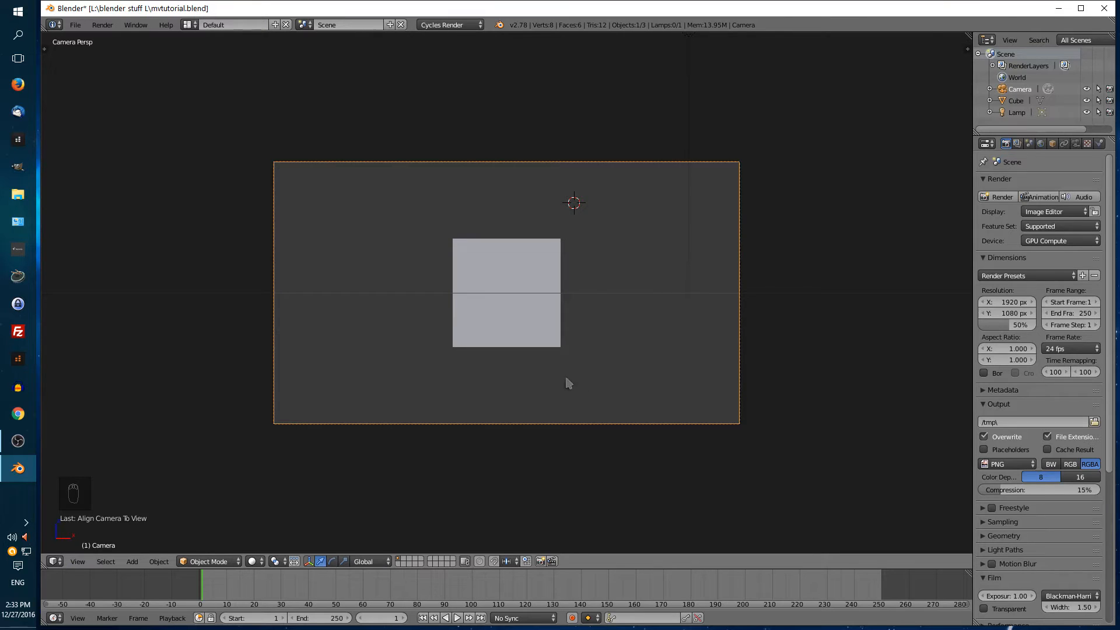
key(ctrl+s)
click(415, 243)
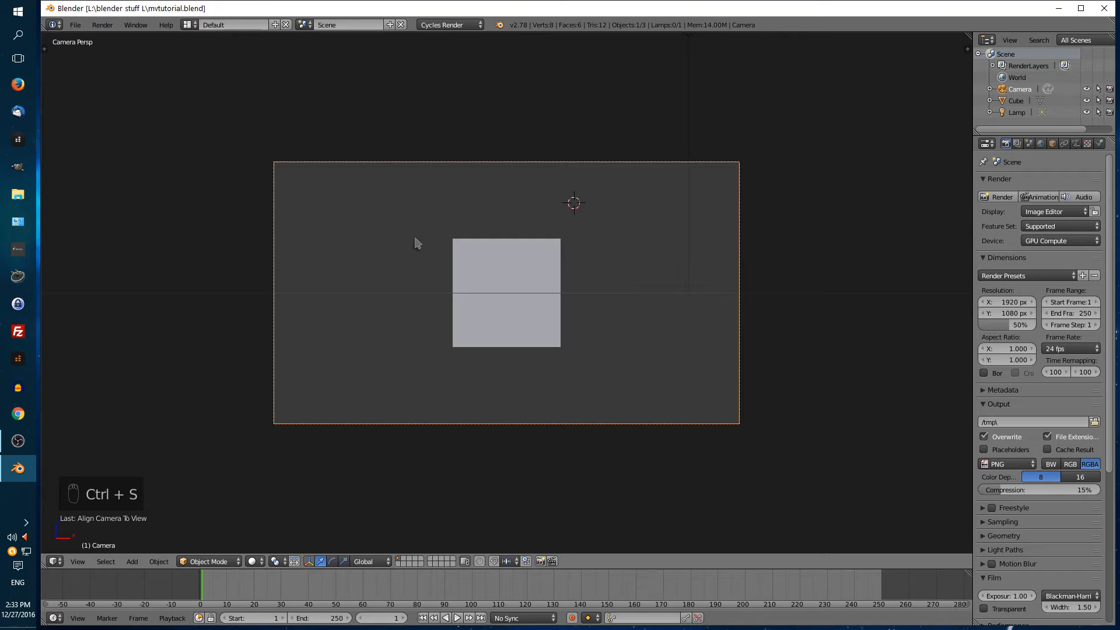
Step: Delete the default cube from the scene
right_click(537, 264)
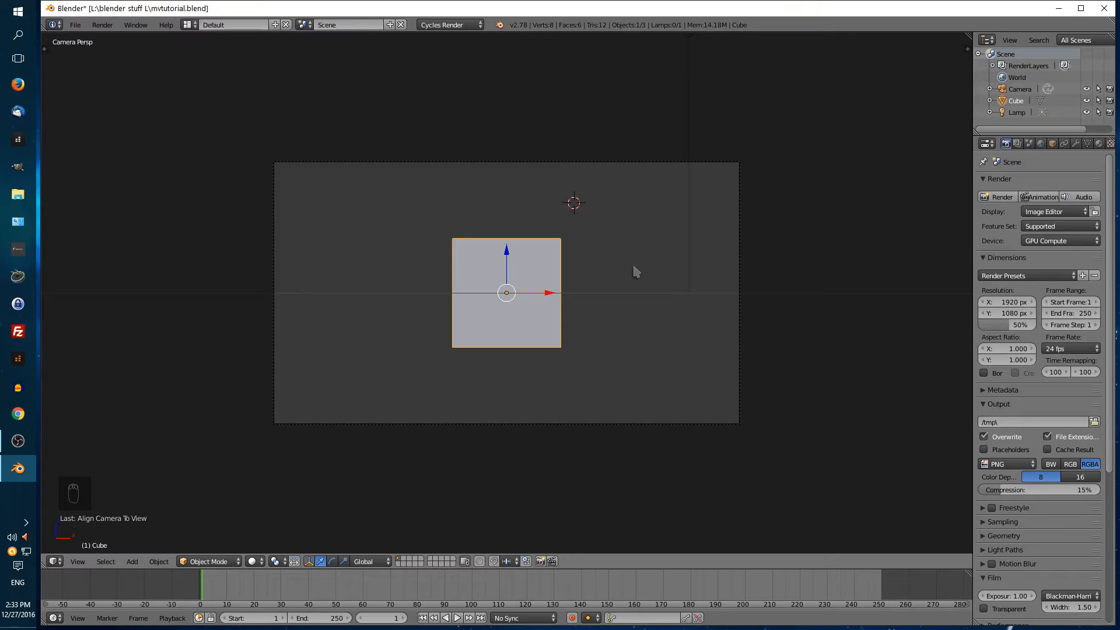
key(x)
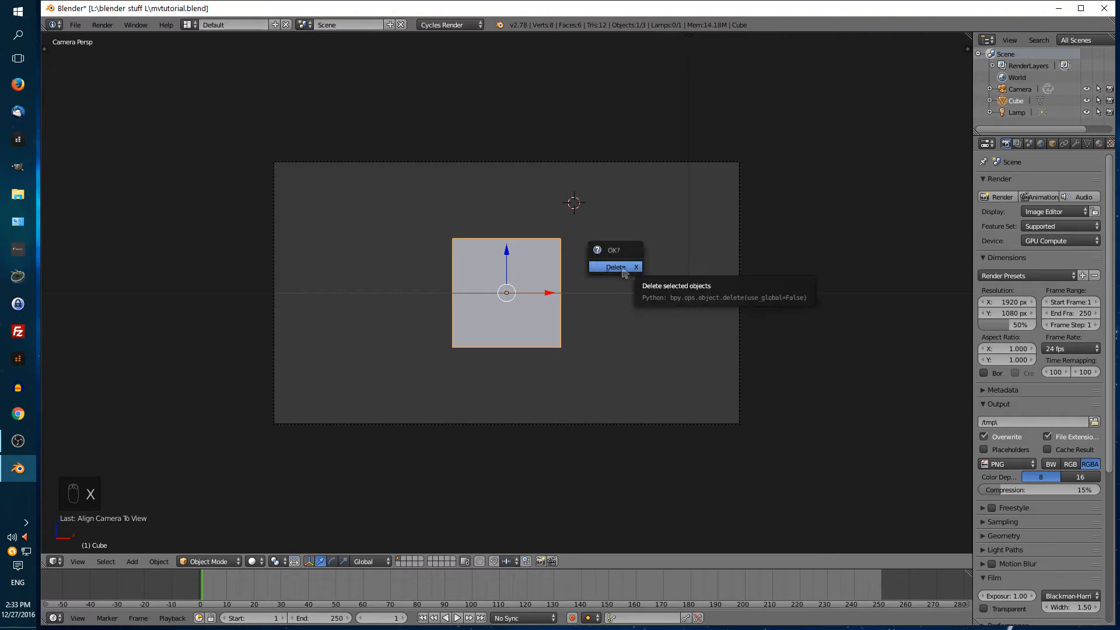
click(618, 268)
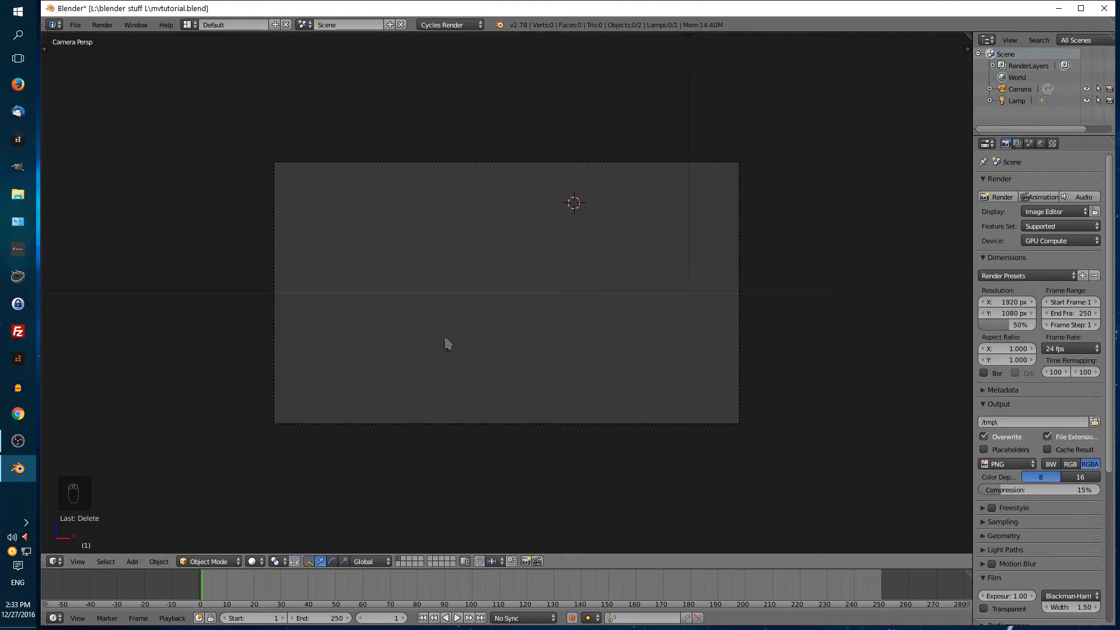
Step: Reset the 3D cursor's location to 0 on the X, Y and Z axes
key(n)
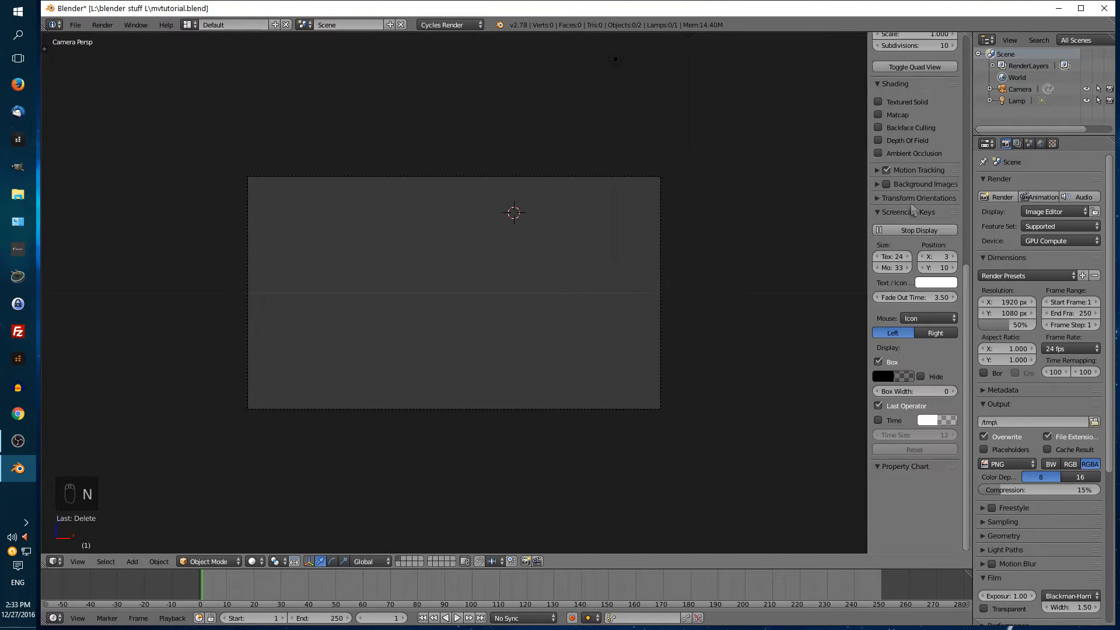
scroll(933, 130, down, 6)
scroll(933, 134, up, 6)
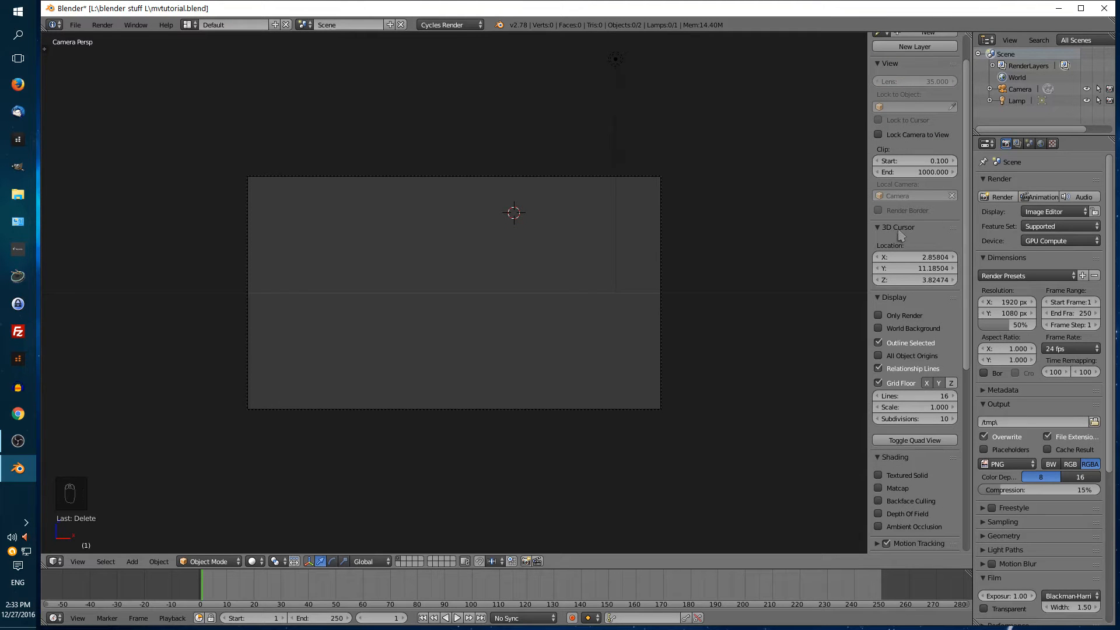
click(917, 257)
text(0)
key(Tab)
text(0)
key(Tab)
text(0)
key(Tab)
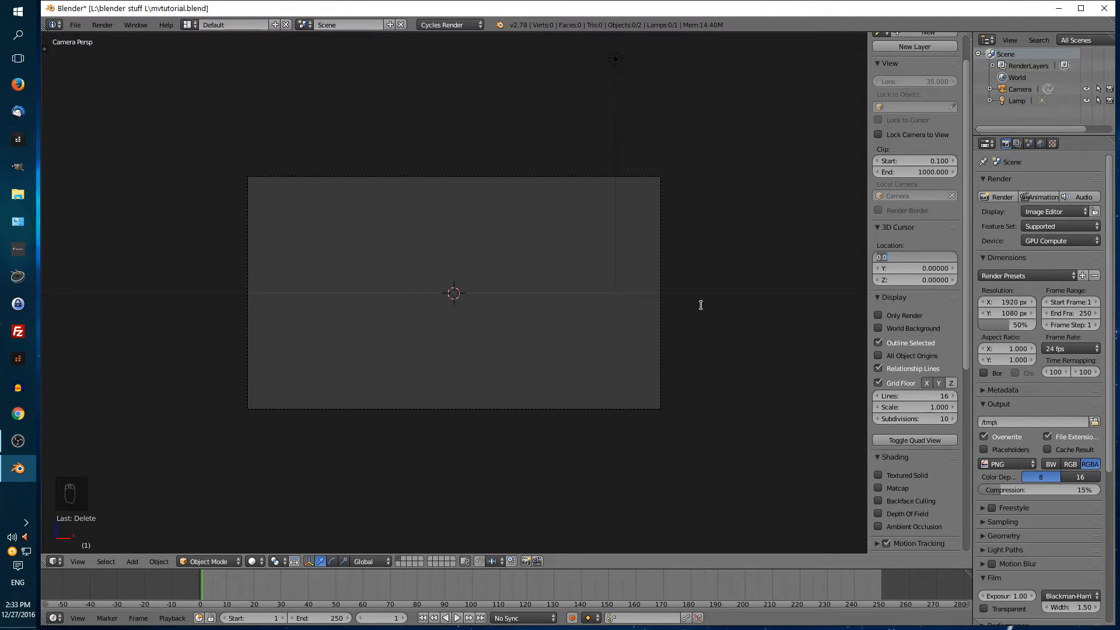
text(0)
key(Return)
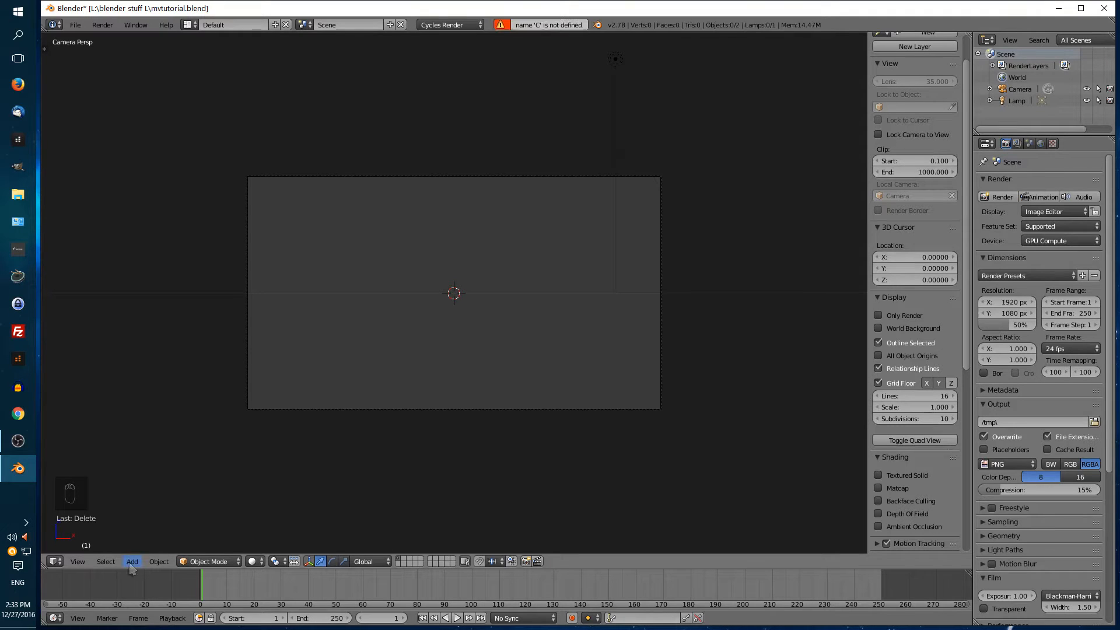
Step: Add a text object at the 3D cursor in the scene's centre
click(132, 563)
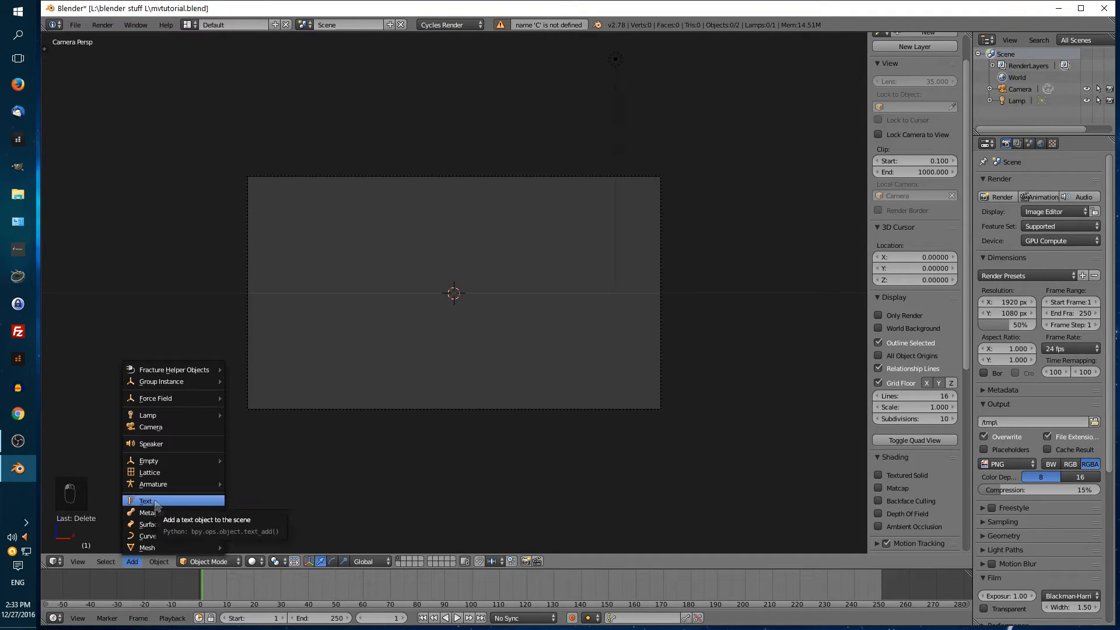
key(shift+a)
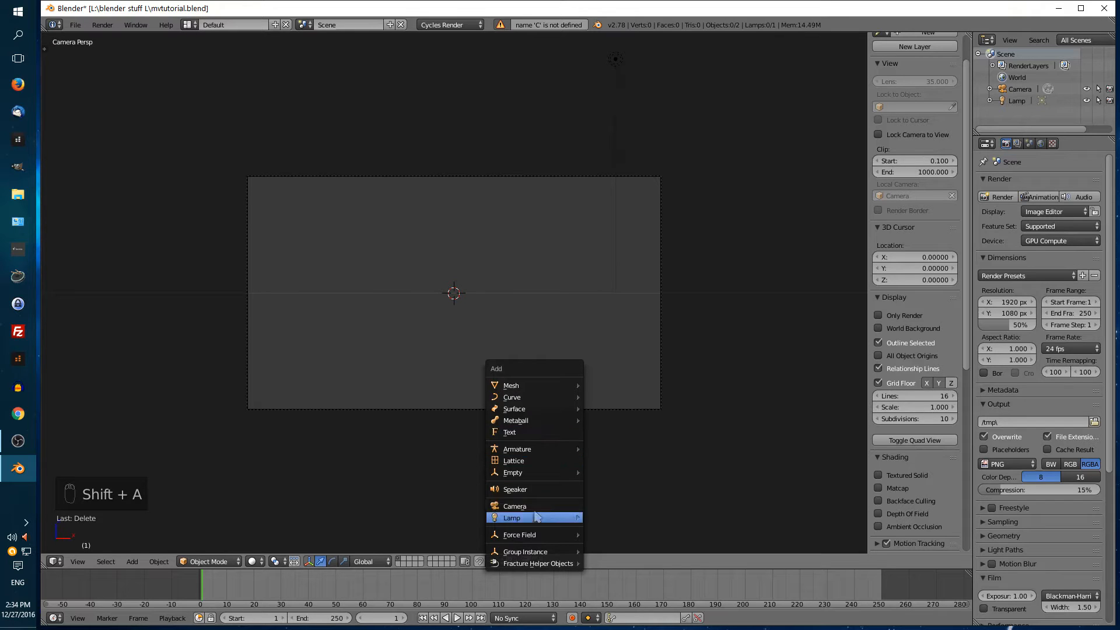
click(523, 432)
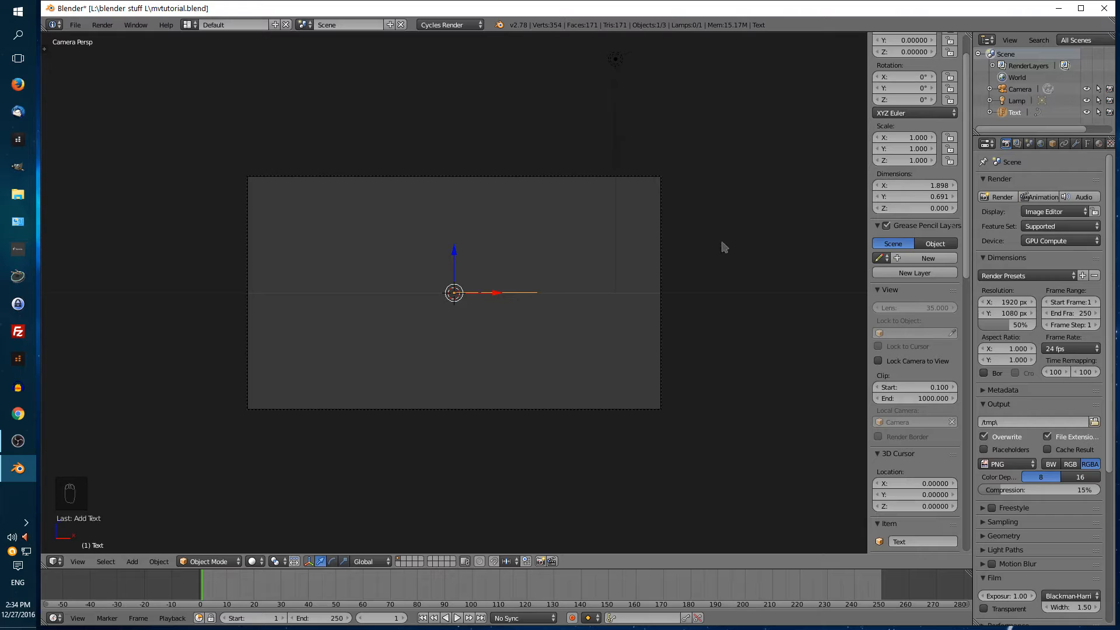
Step: Rotate the text object 90° about the global X axis so it stands upright facing the camera
key(r)
text(x)
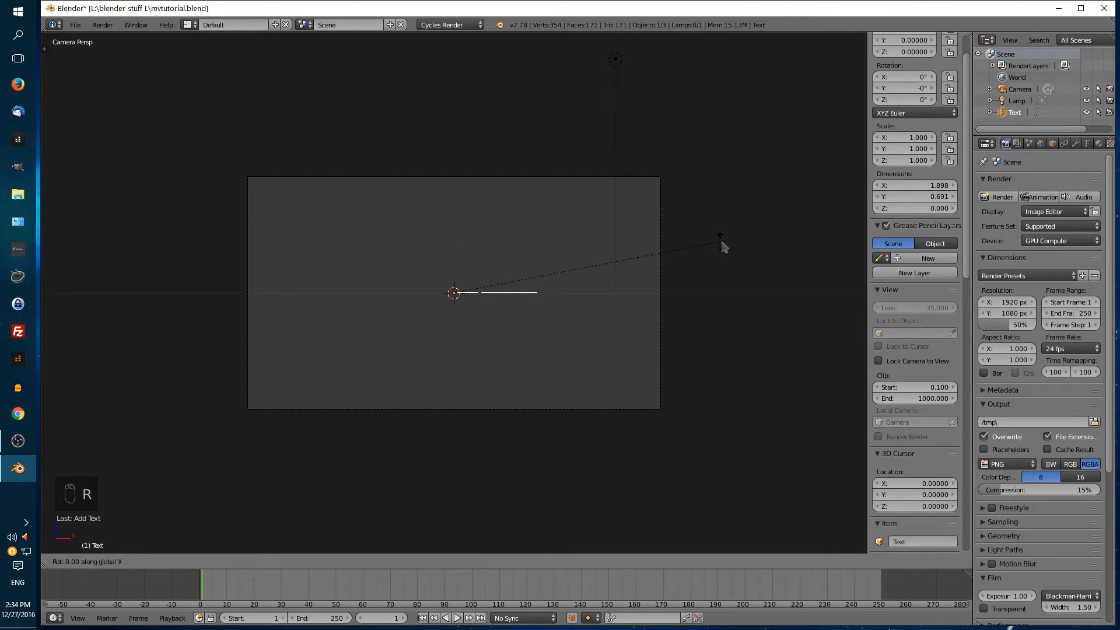
text(90)
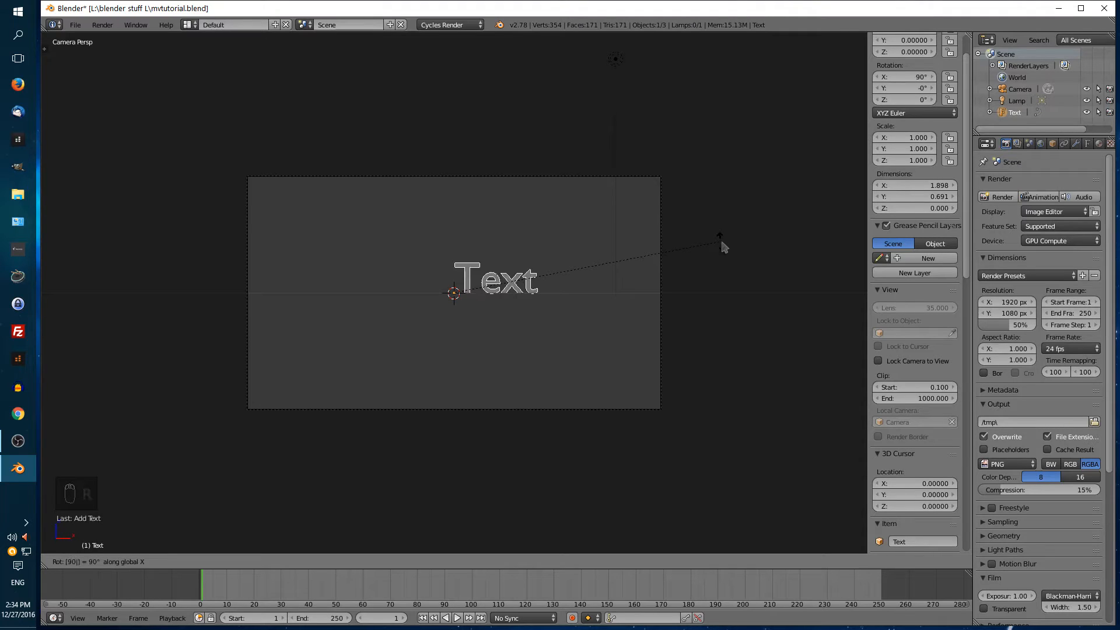
key(Return)
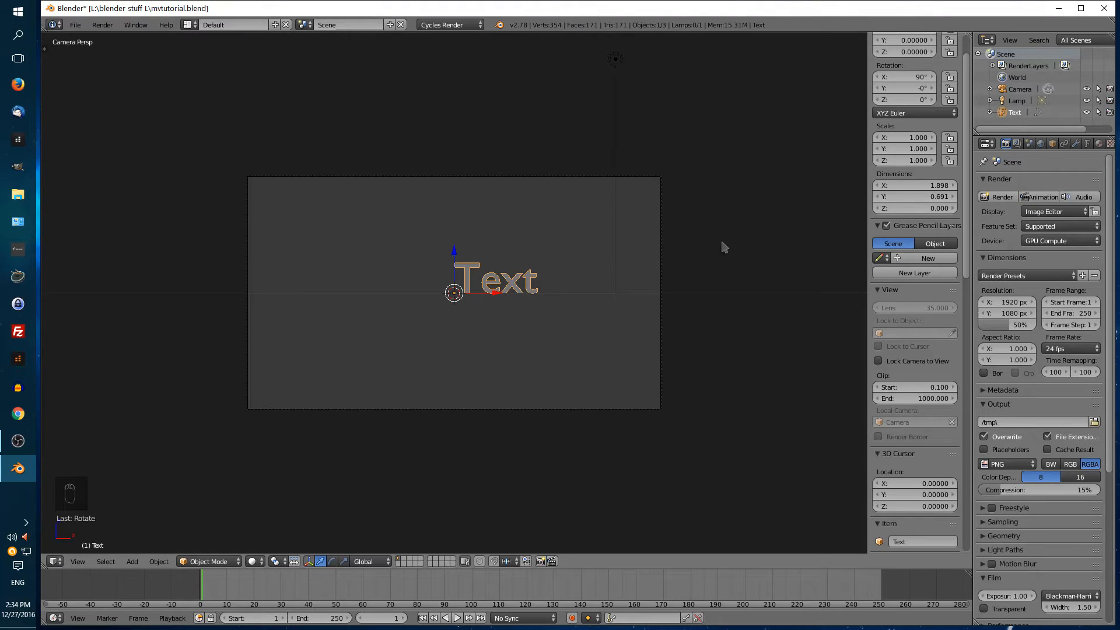
scroll(905, 202, up, 2)
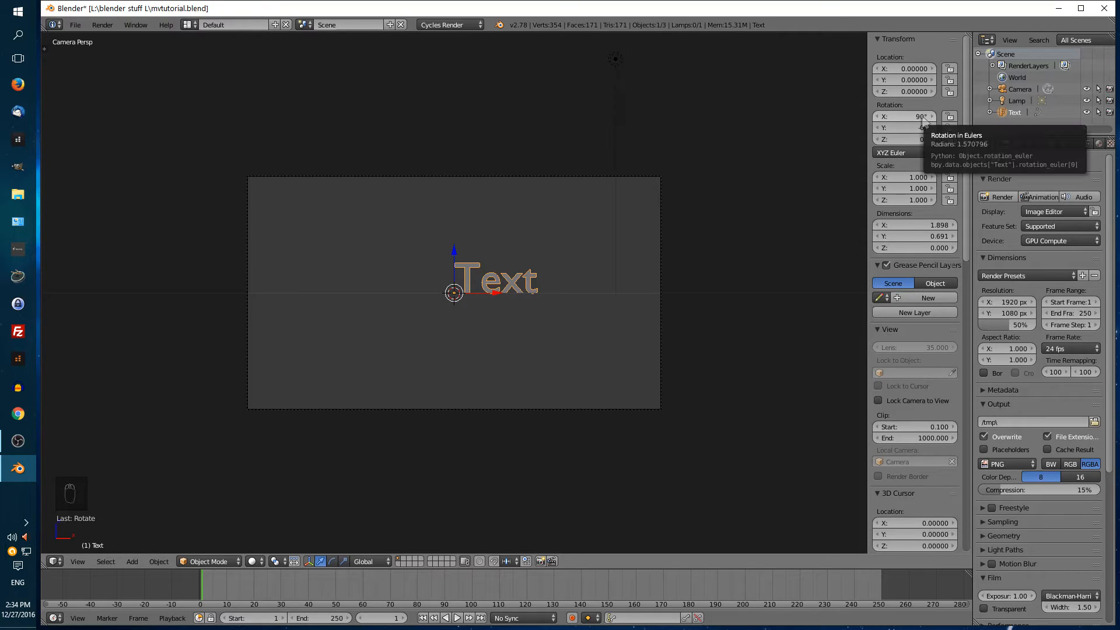
click(904, 117)
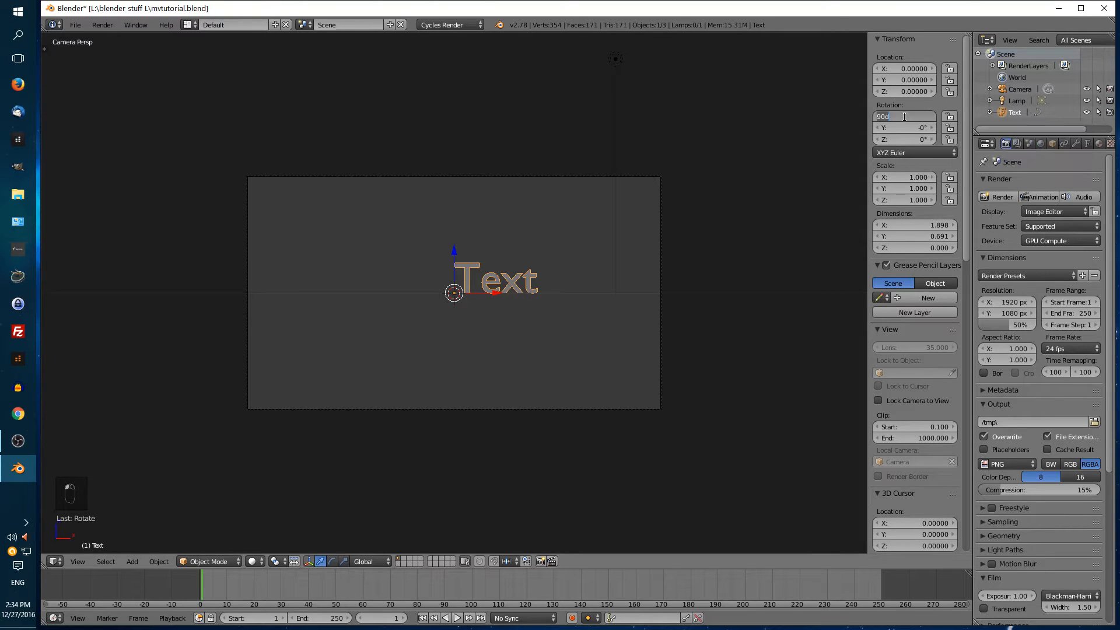
text(90)
key(Return)
click(227, 563)
click(227, 564)
key(Tab)
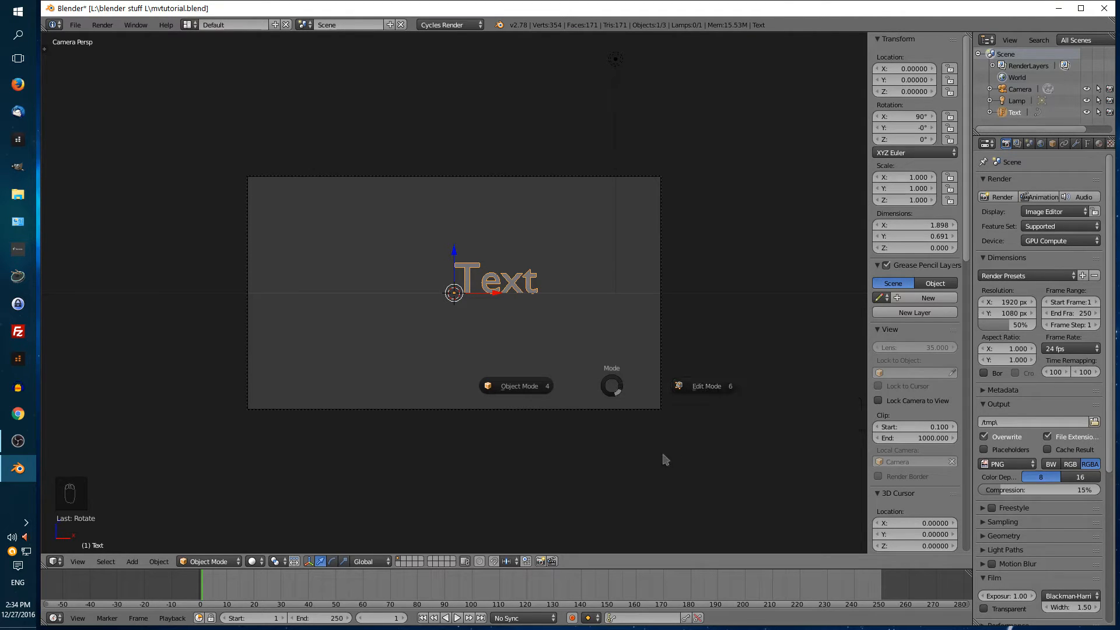
click(629, 442)
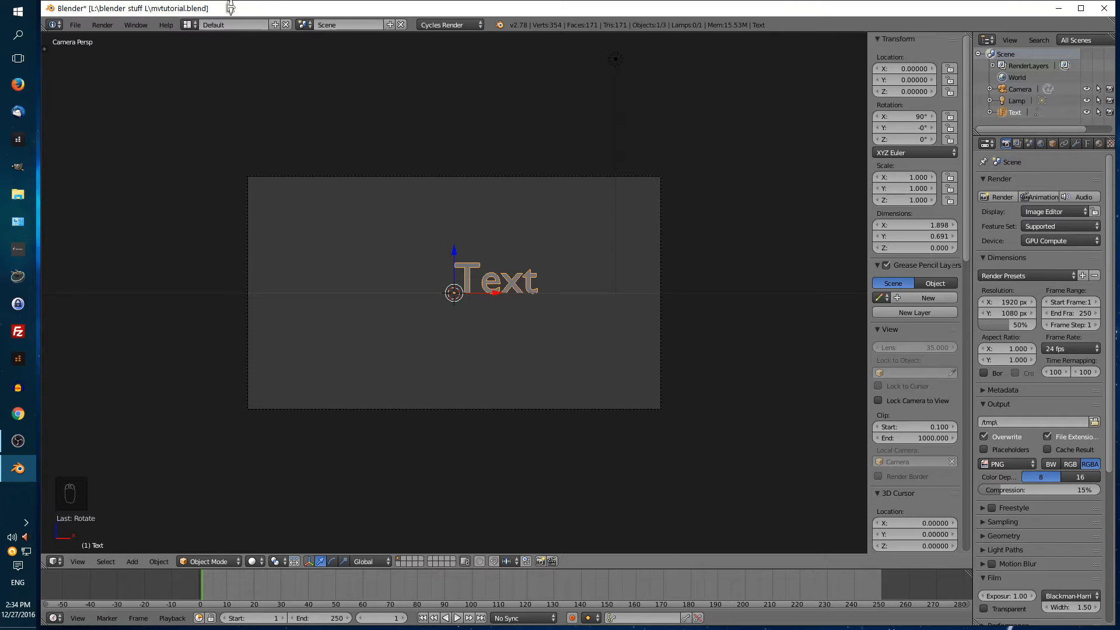
Step: Search the add-ons in the user preferences for "pie", save the user settings and close the preferences
click(76, 26)
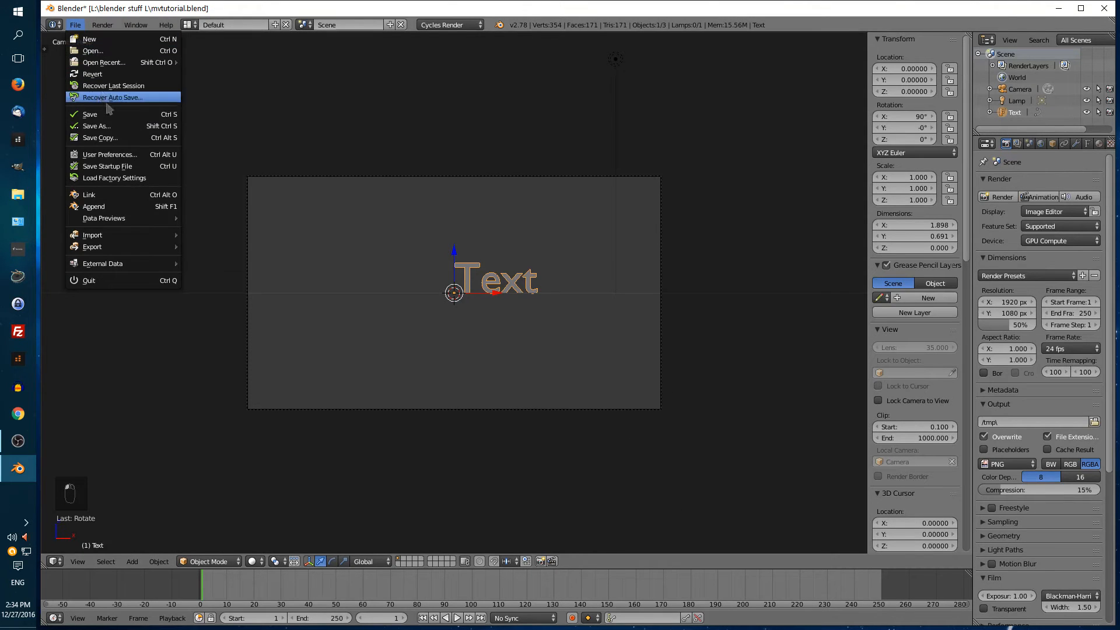
click(119, 156)
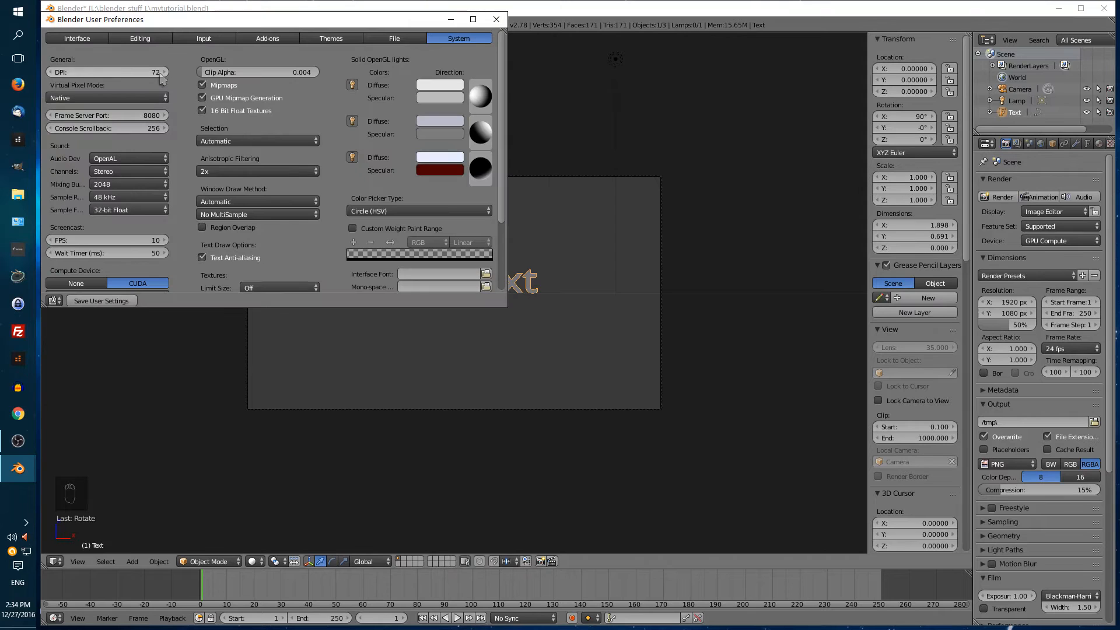
click(269, 39)
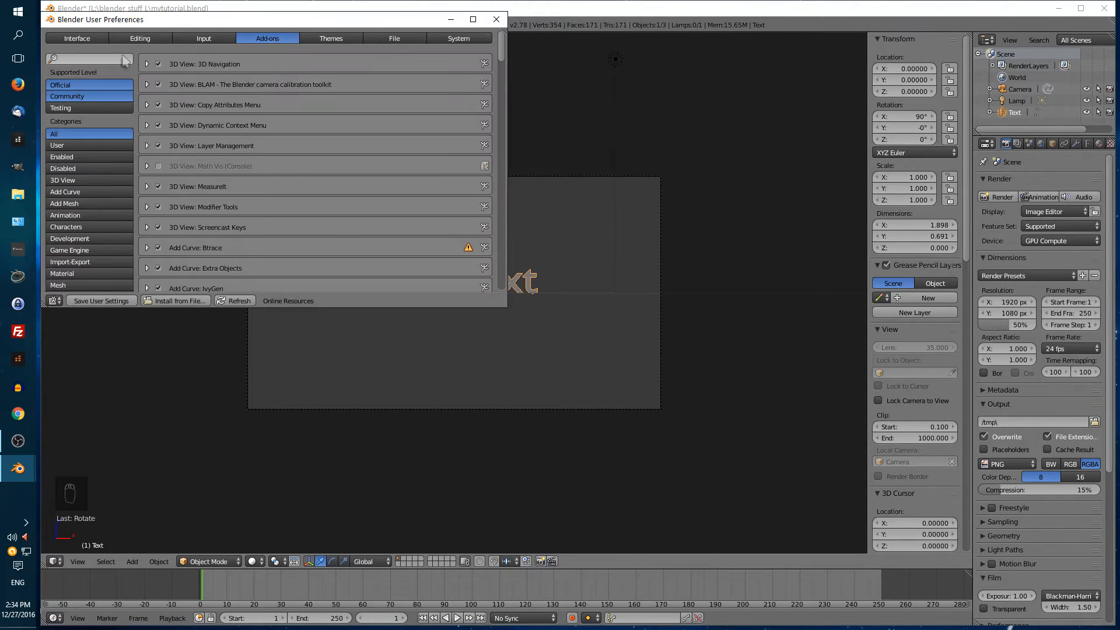
text(pie)
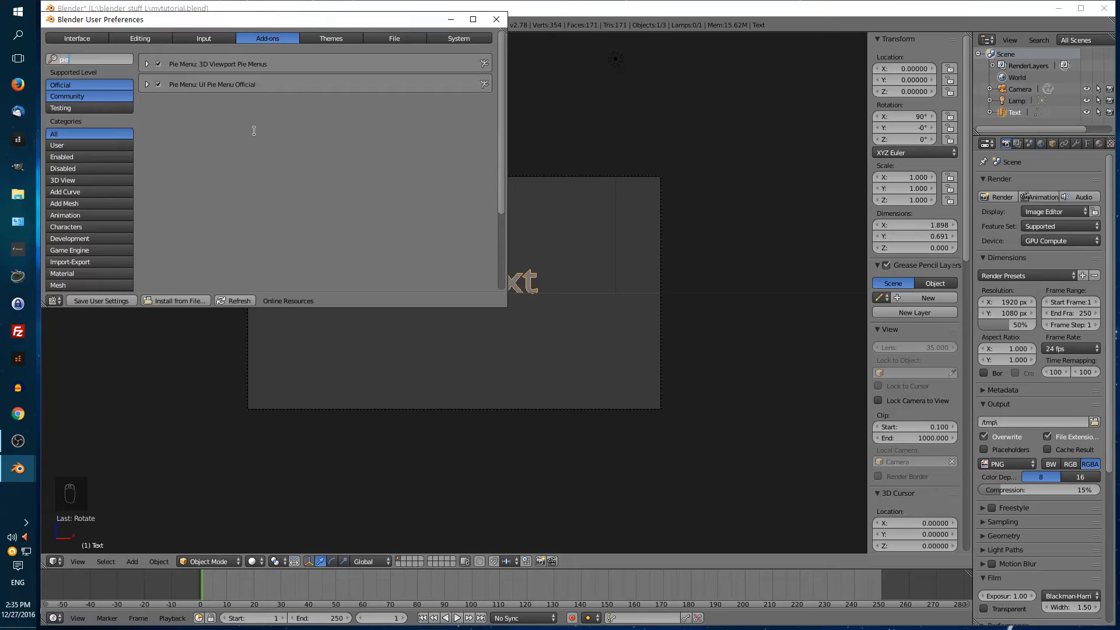
click(101, 304)
click(497, 20)
Step: Replace the text object's content with "First Flight" in Edit Mode and return to Object Mode
key(Tab)
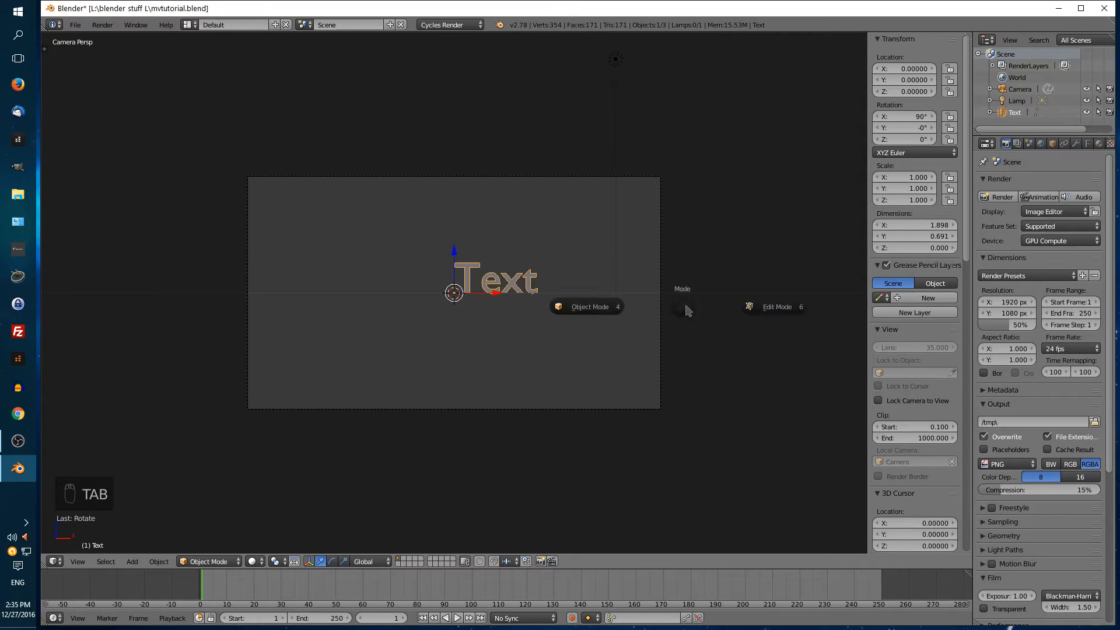
key(BackSpace)
key(BackSpace)
key(BackSpace)
key(BackSpace)
key(BackSpace)
key(BackSpace)
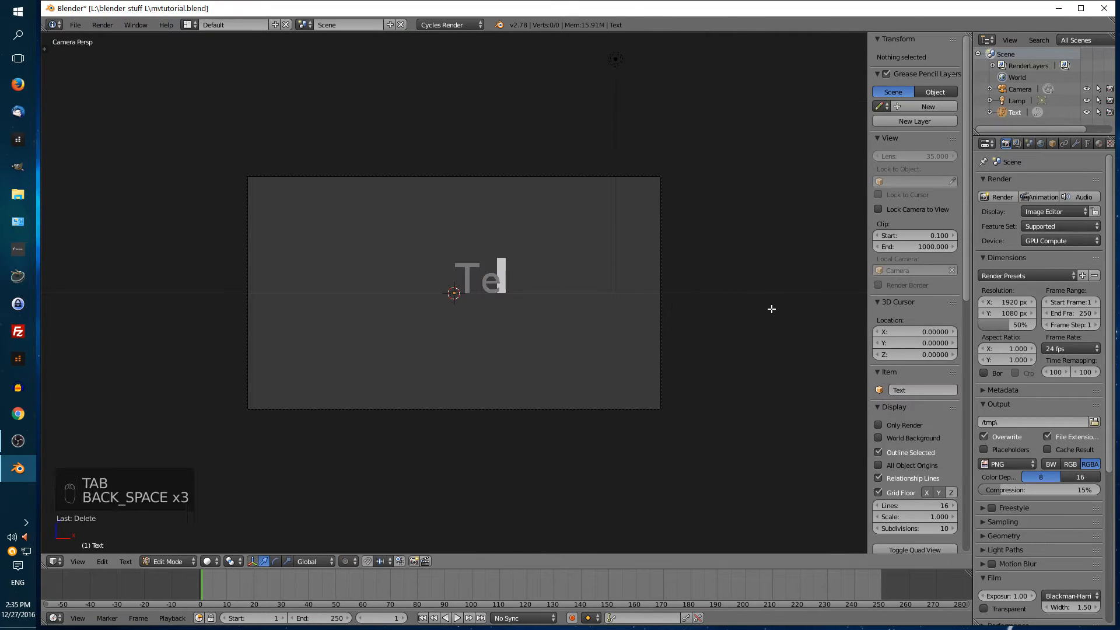
text(Fi)
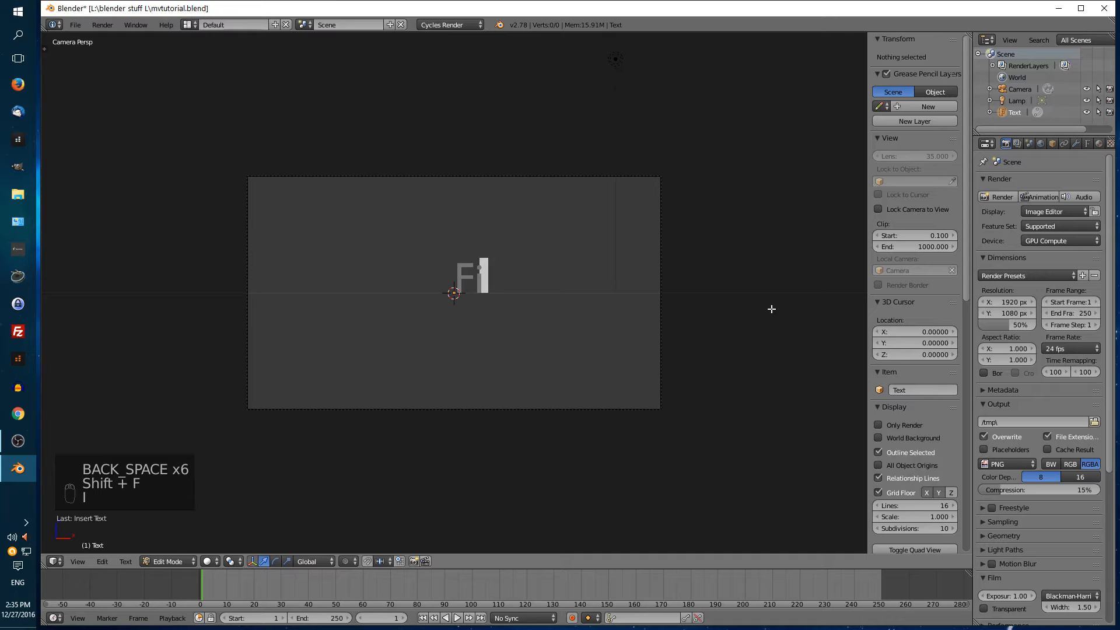
text(rst Flight)
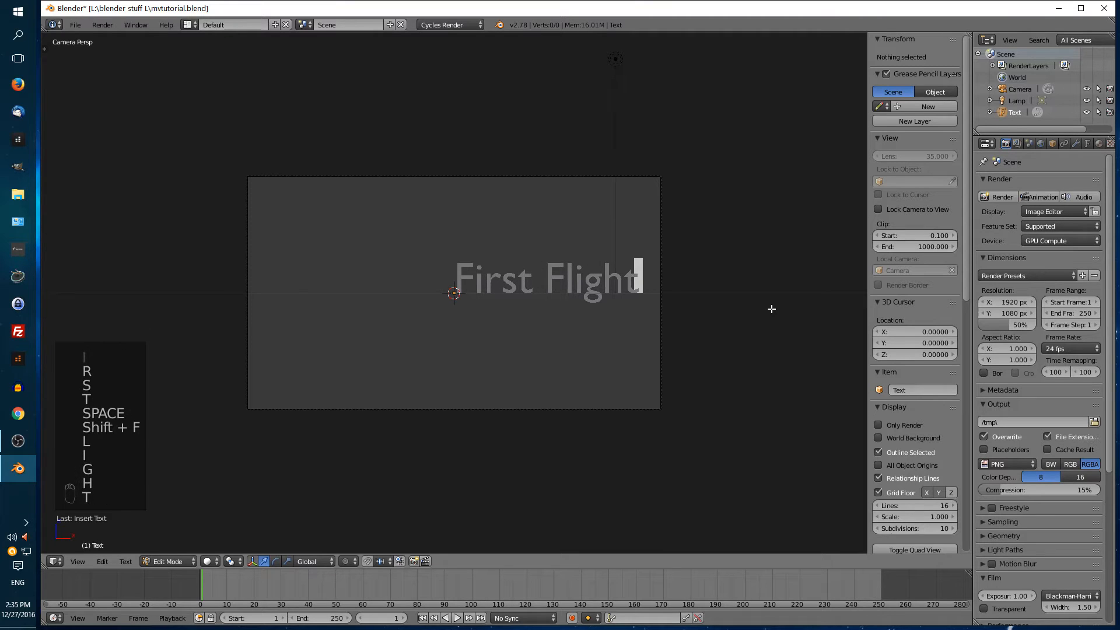
key(KP_Enter)
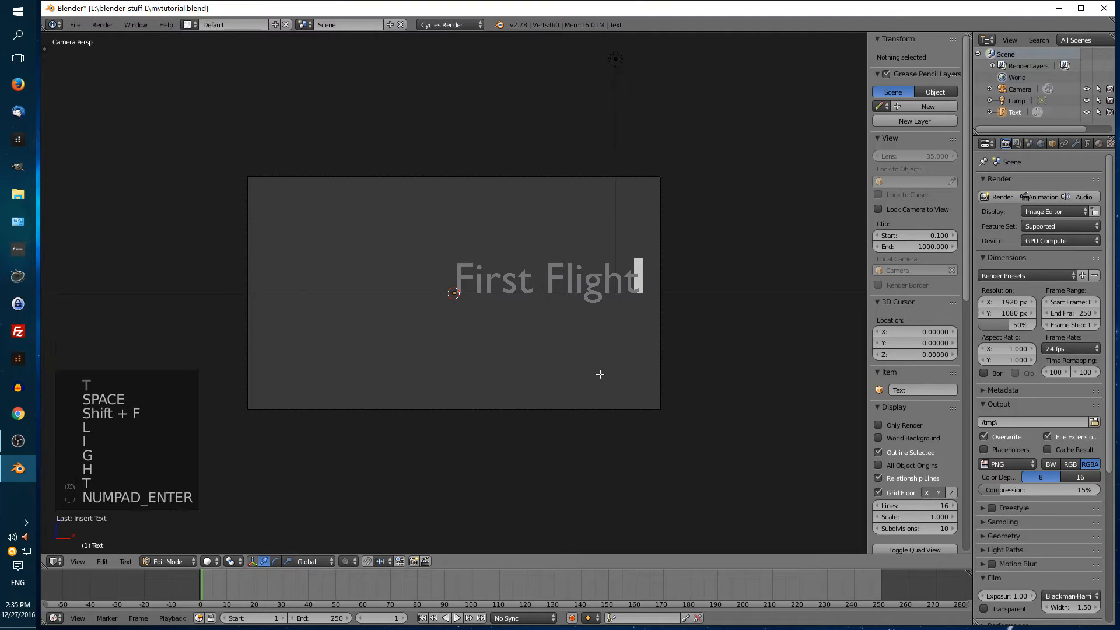
key(Tab)
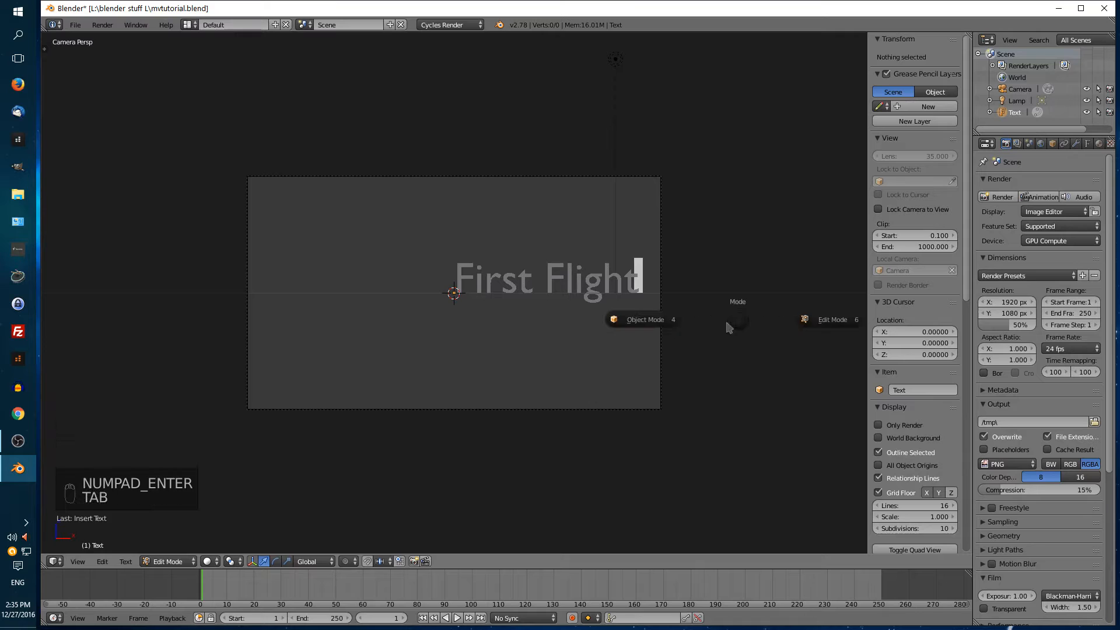
Step: Move the text along the X axis to about -2.095 so it is centred in the camera frame
key(g)
key(x)
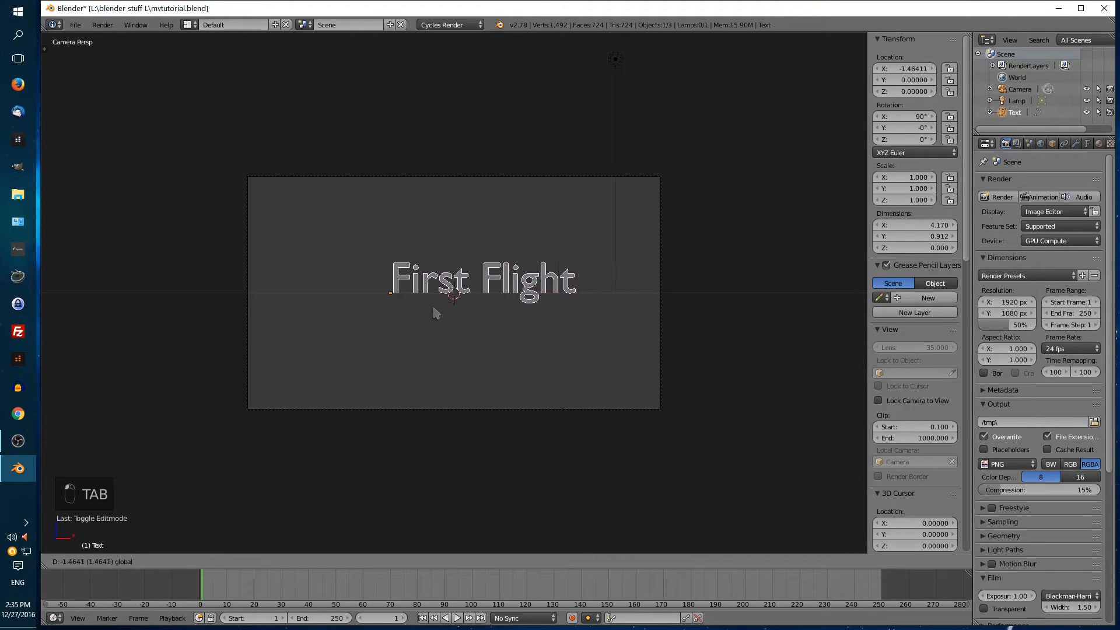
click(406, 323)
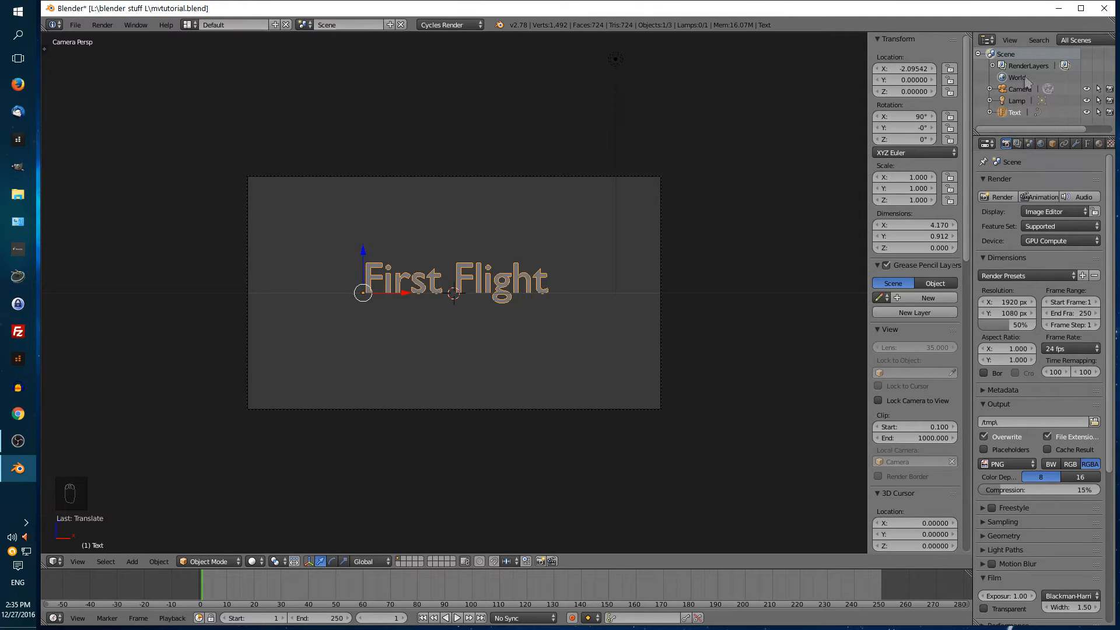
click(1023, 100)
click(1020, 89)
click(1016, 112)
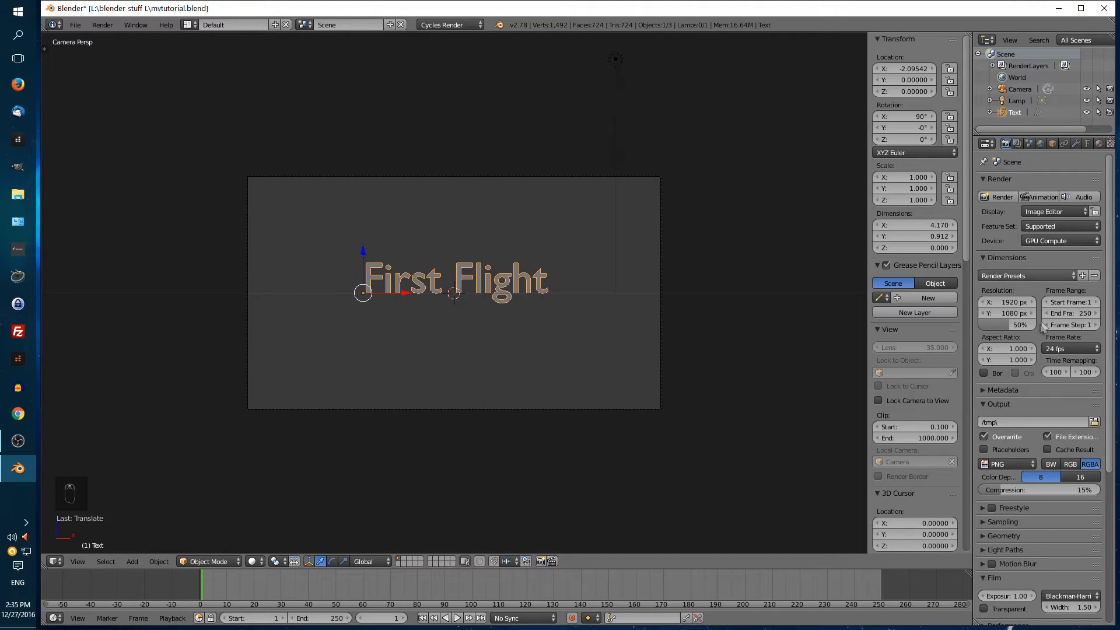
Step: Set the render frame rate to 25 fps
click(1085, 351)
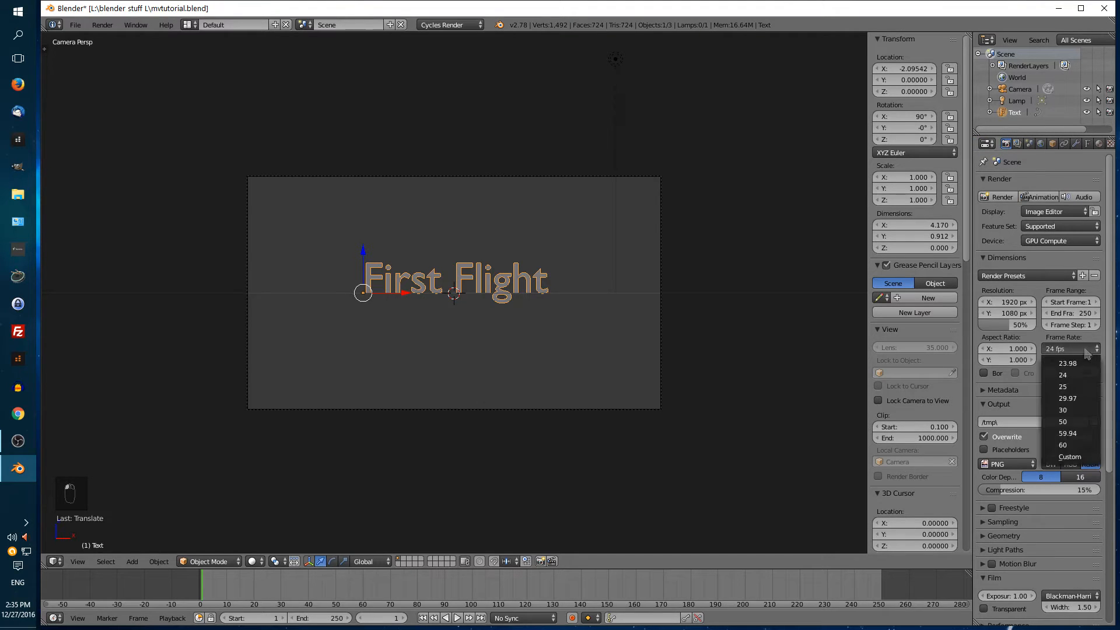
click(1074, 392)
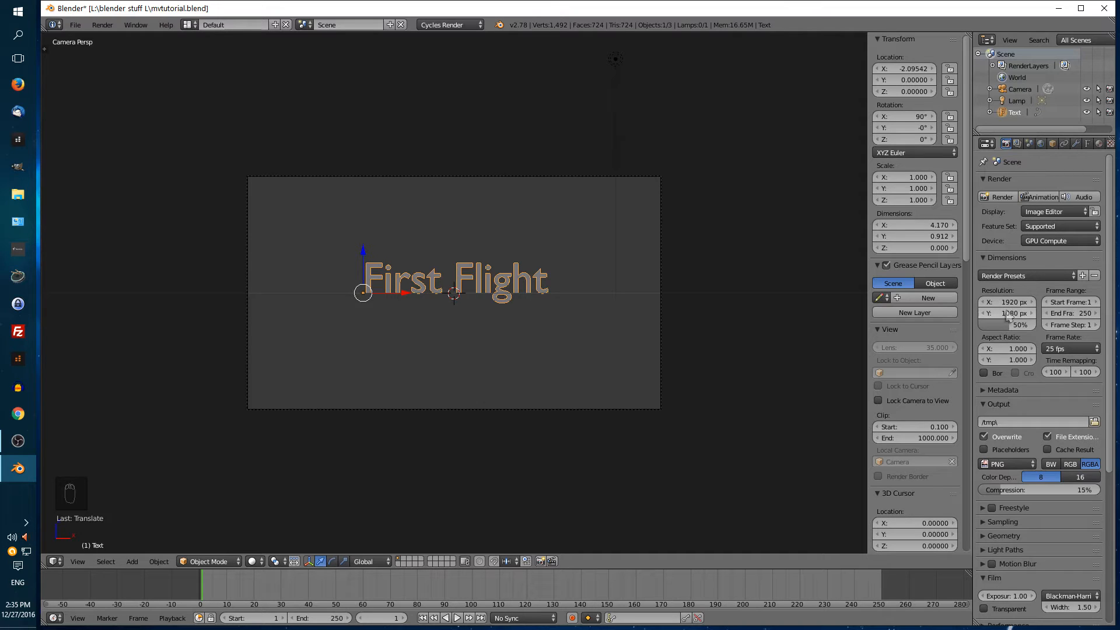
click(1062, 276)
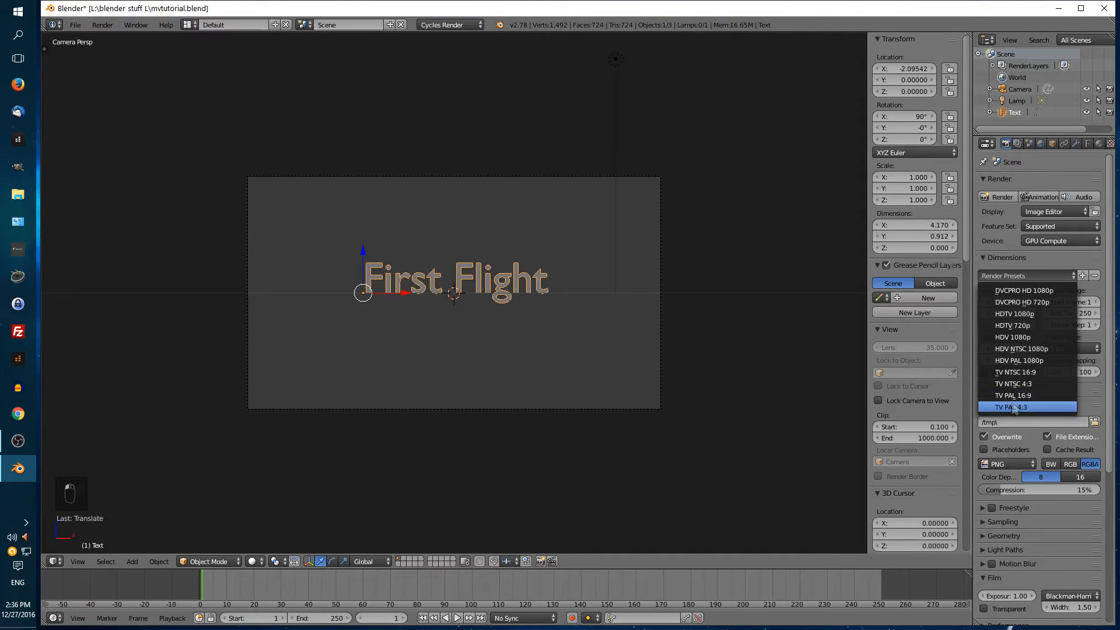
click(1075, 261)
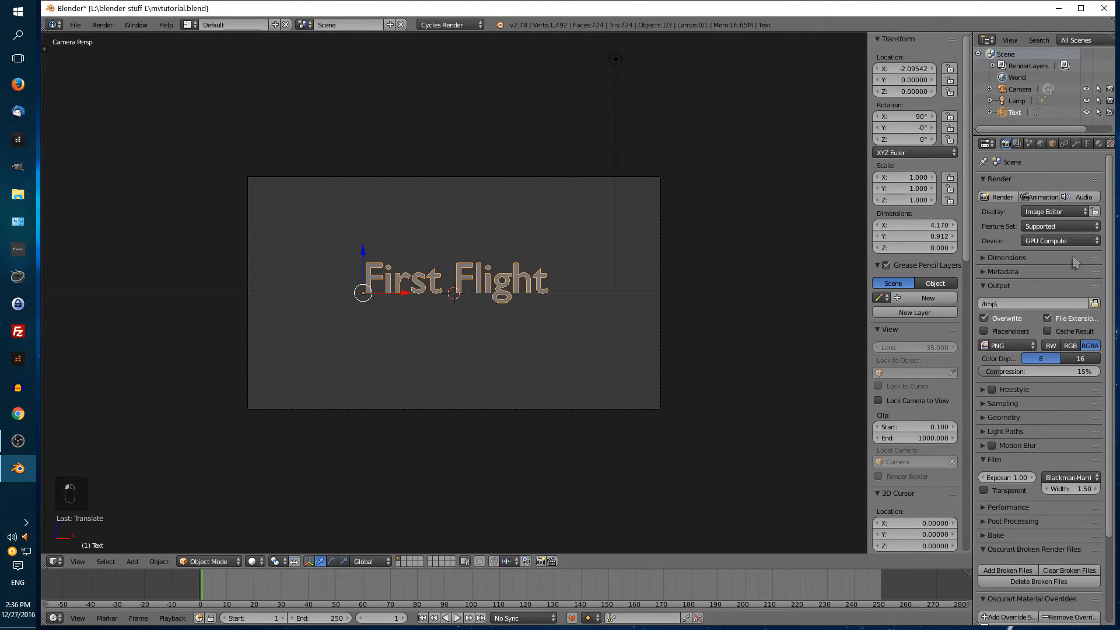
click(985, 261)
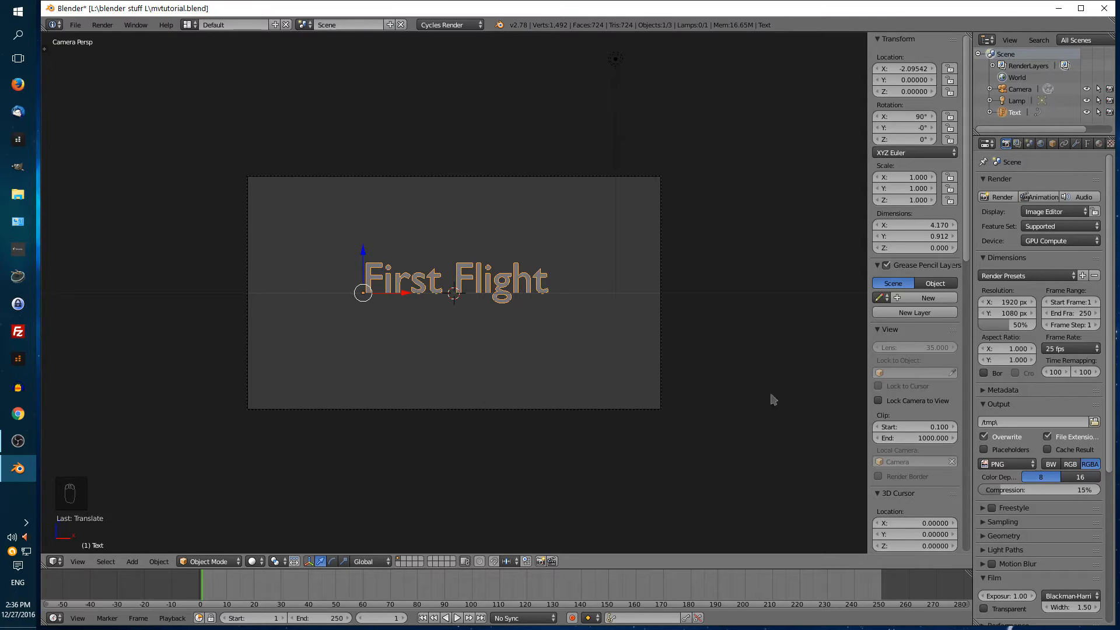
scroll(1038, 489, down, 5)
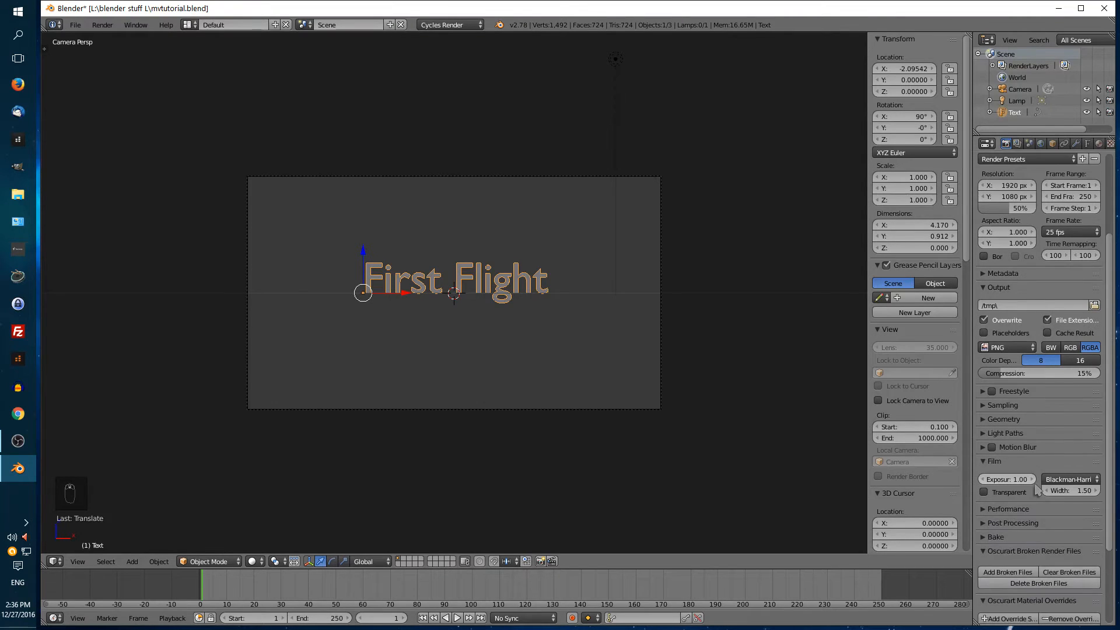
scroll(1041, 479, down, 1)
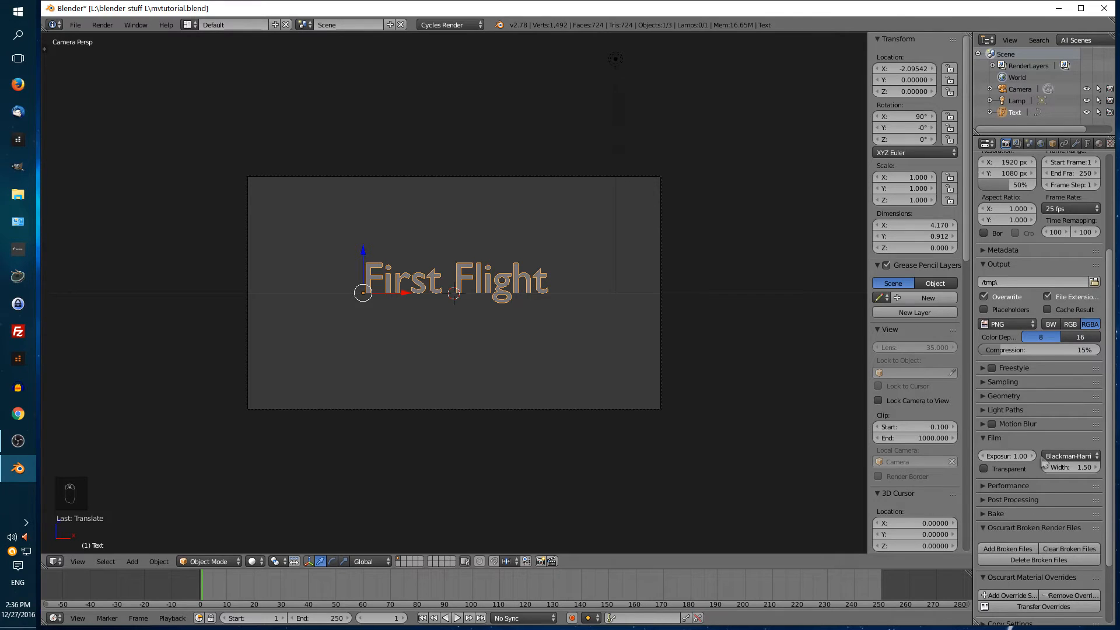
scroll(1038, 483, down, 4)
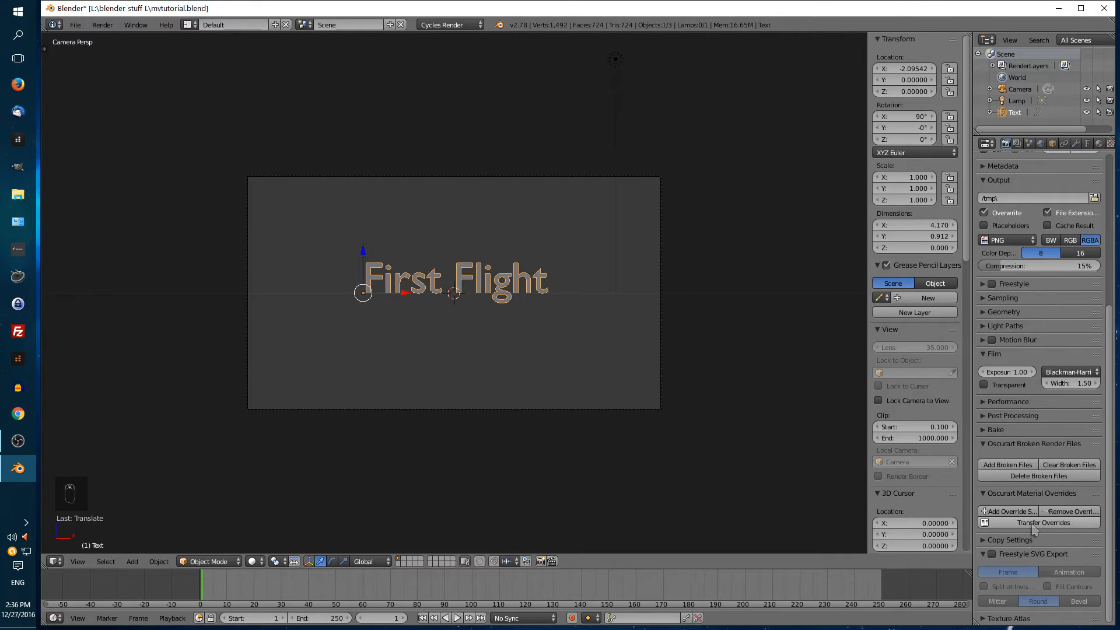
scroll(1035, 529, up, 10)
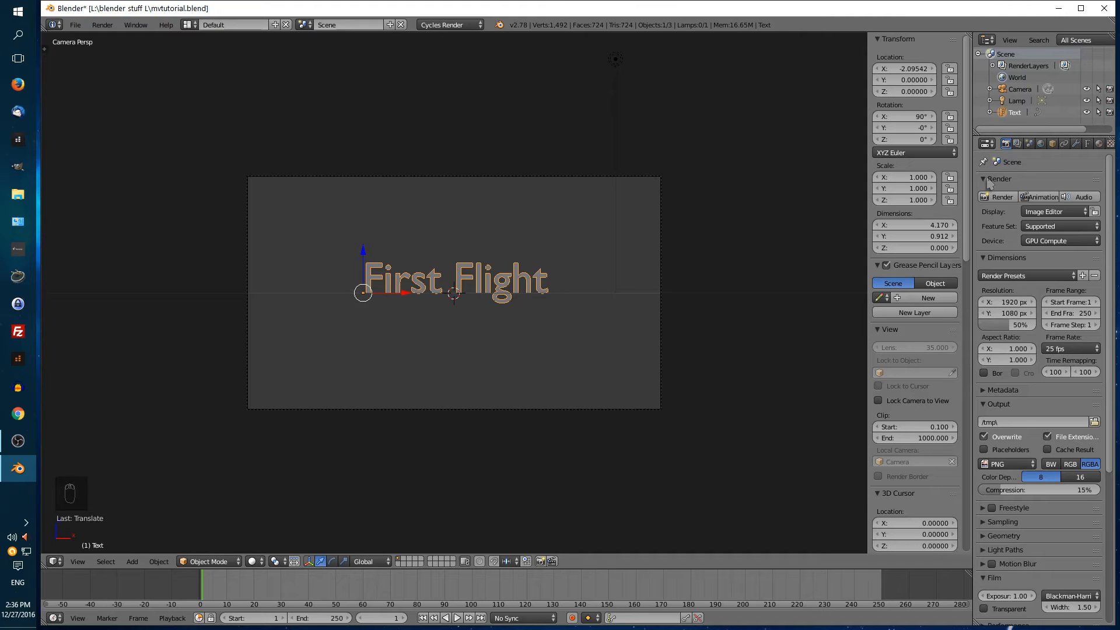
Step: Give the text object a bevel depth of 0.038 in its geometry settings
click(1088, 144)
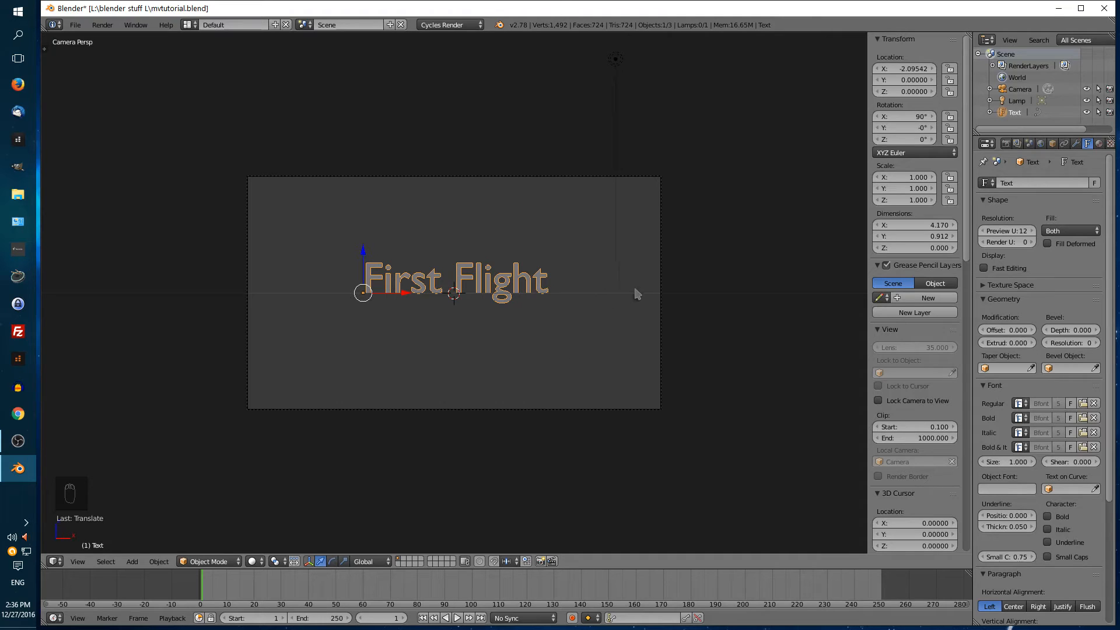
key(KP_5)
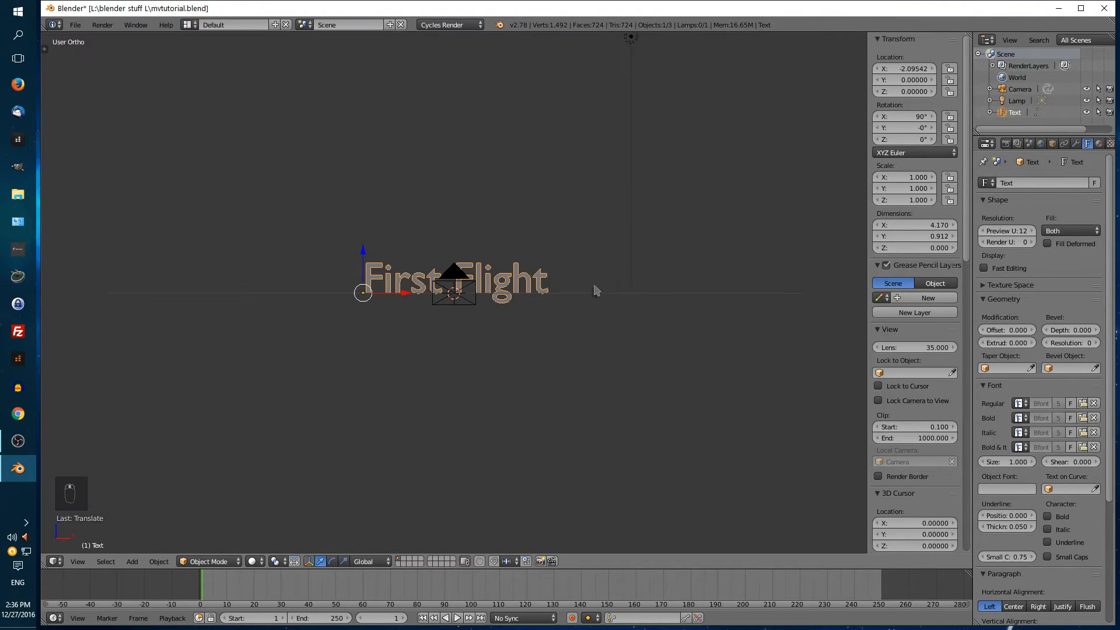
middle_drag(595, 290, 530, 305)
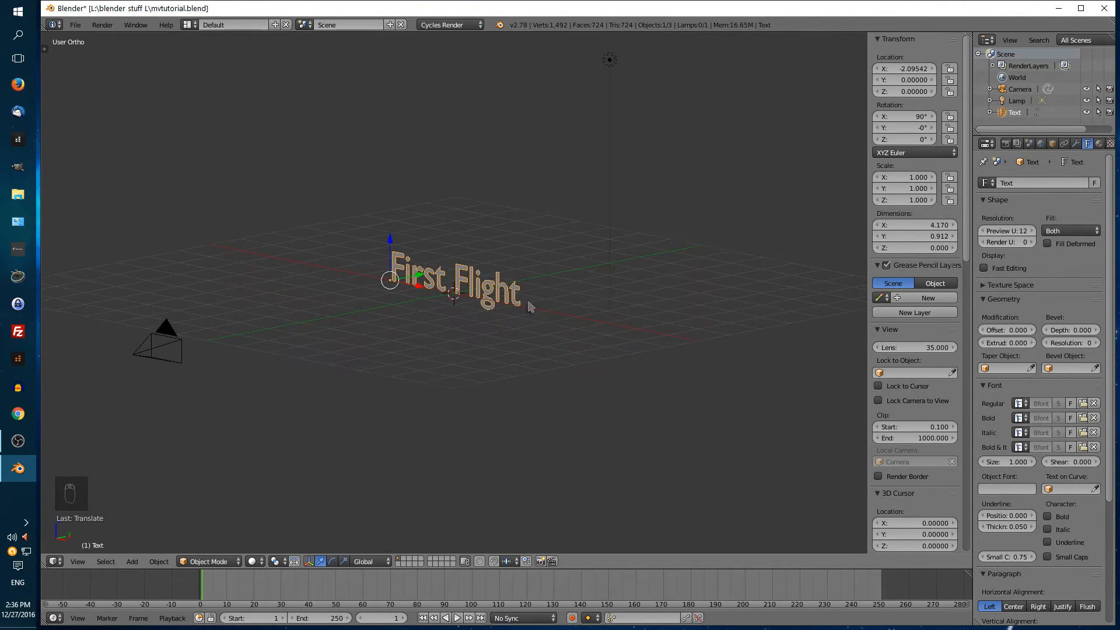
scroll(669, 308, up, 4)
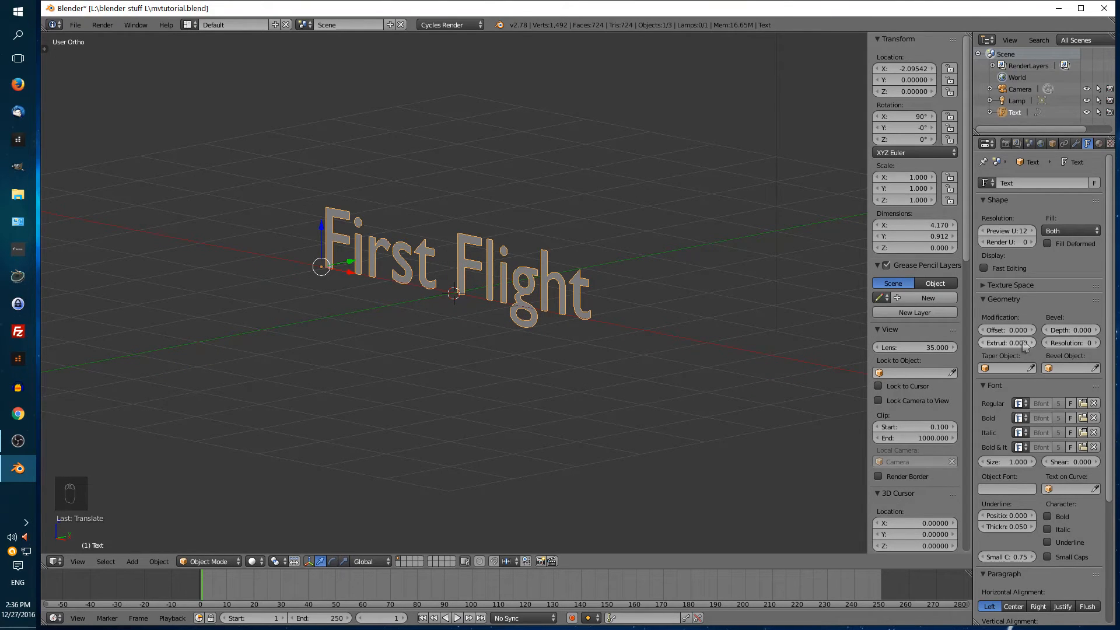
click(1100, 331)
mouse_move(1099, 331)
mouse_down()
mouse_move(1113, 331)
mouse_move(1104, 331)
mouse_up()
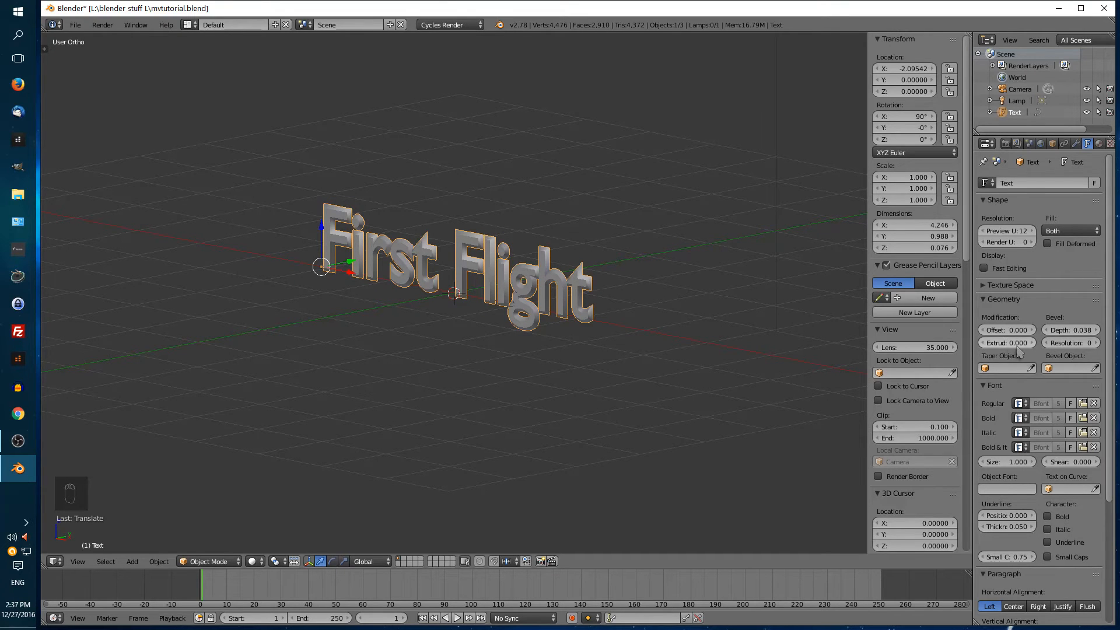
Step: Try a geometry offset of about -0.076 on the text and reset it to 0
mouse_move(1032, 343)
mouse_down()
mouse_move(1053, 343)
mouse_move(1032, 344)
mouse_move(1050, 343)
mouse_move(1031, 343)
mouse_move(1032, 329)
mouse_up()
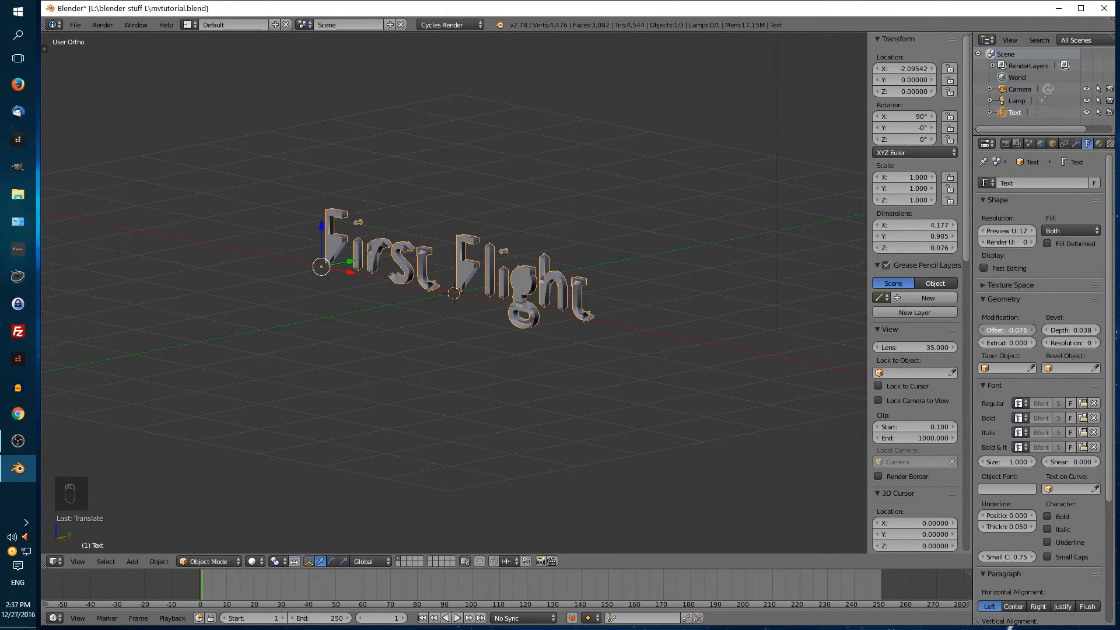
mouse_move(1031, 330)
mouse_down()
mouse_move(1010, 330)
mouse_move(1046, 330)
mouse_move(1007, 330)
mouse_move(1042, 330)
mouse_up()
click(1007, 330)
text(0)
key(Return)
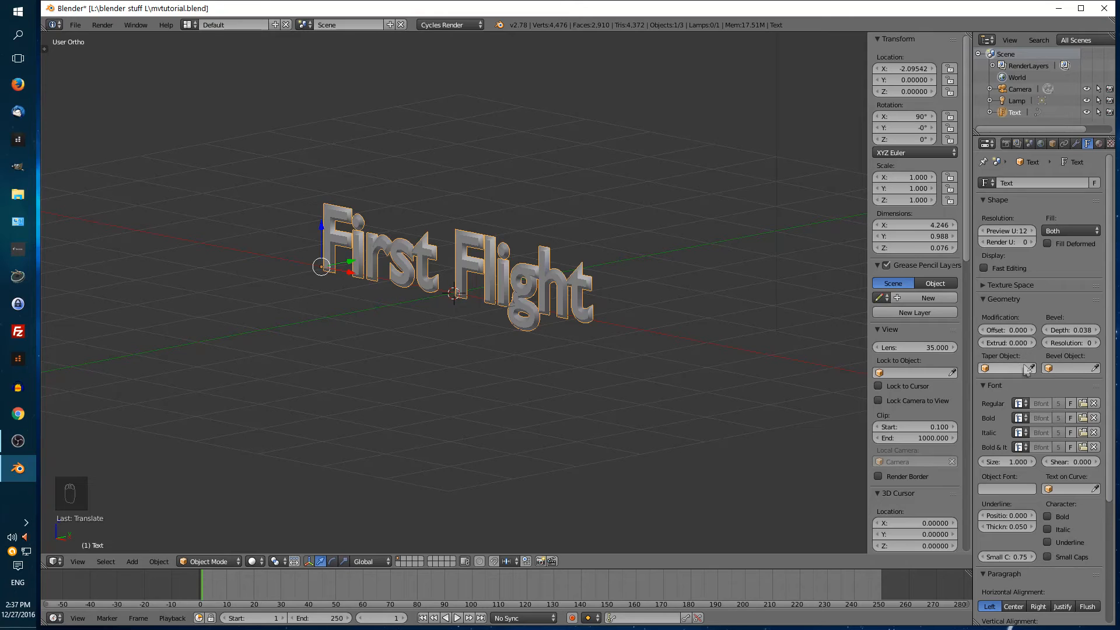
Step: Insert a keyframe on the text's extrude value at frame 1 and remove it again
right_click(999, 350)
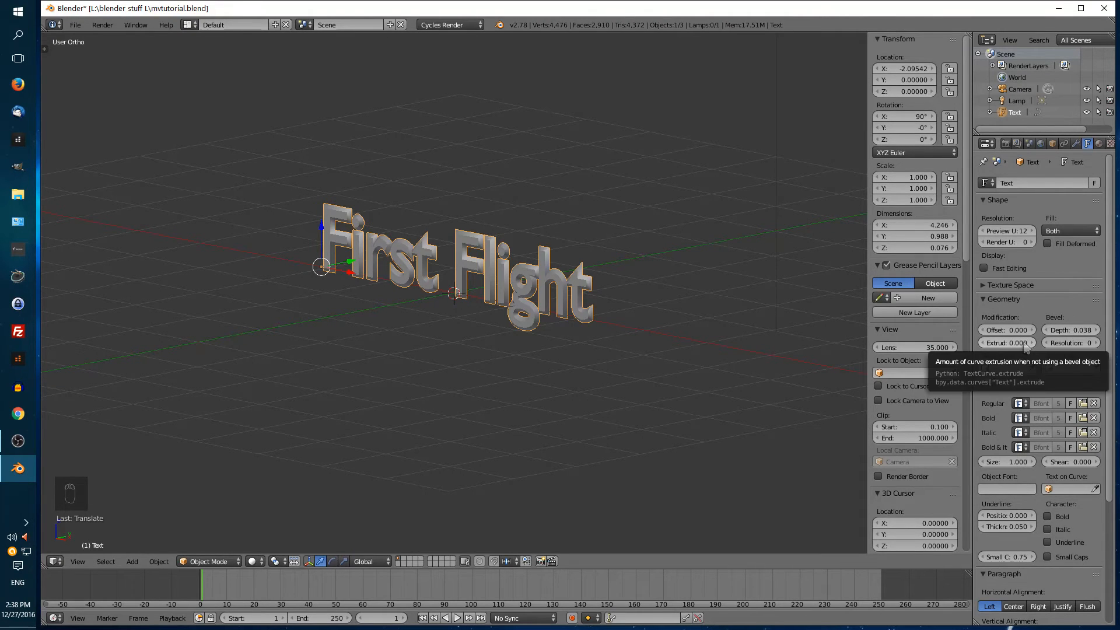
key(i)
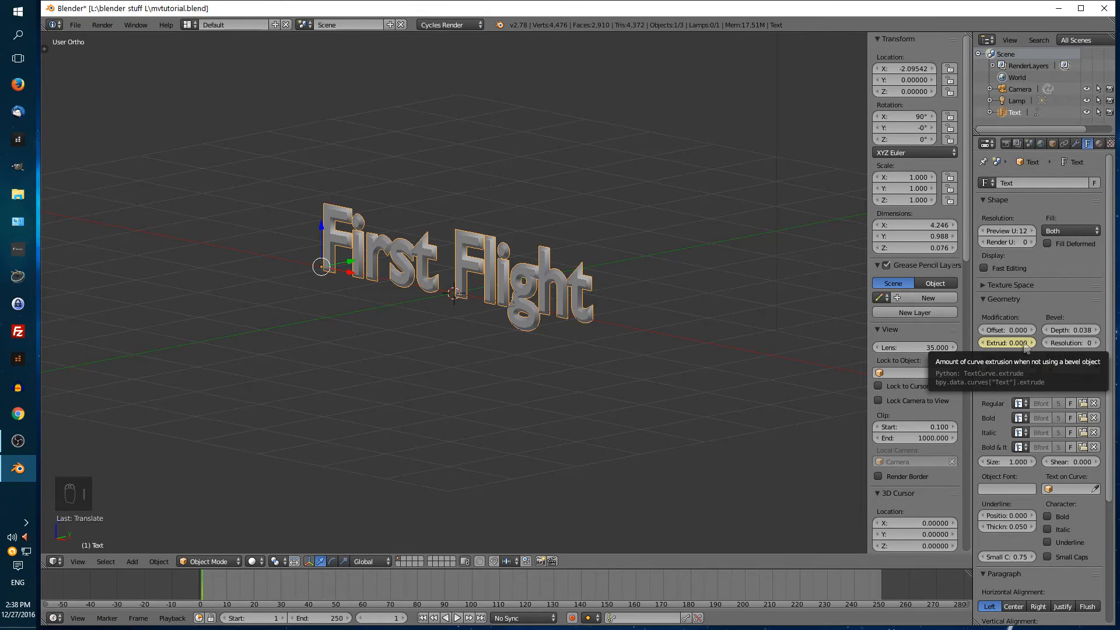
key(alt+i)
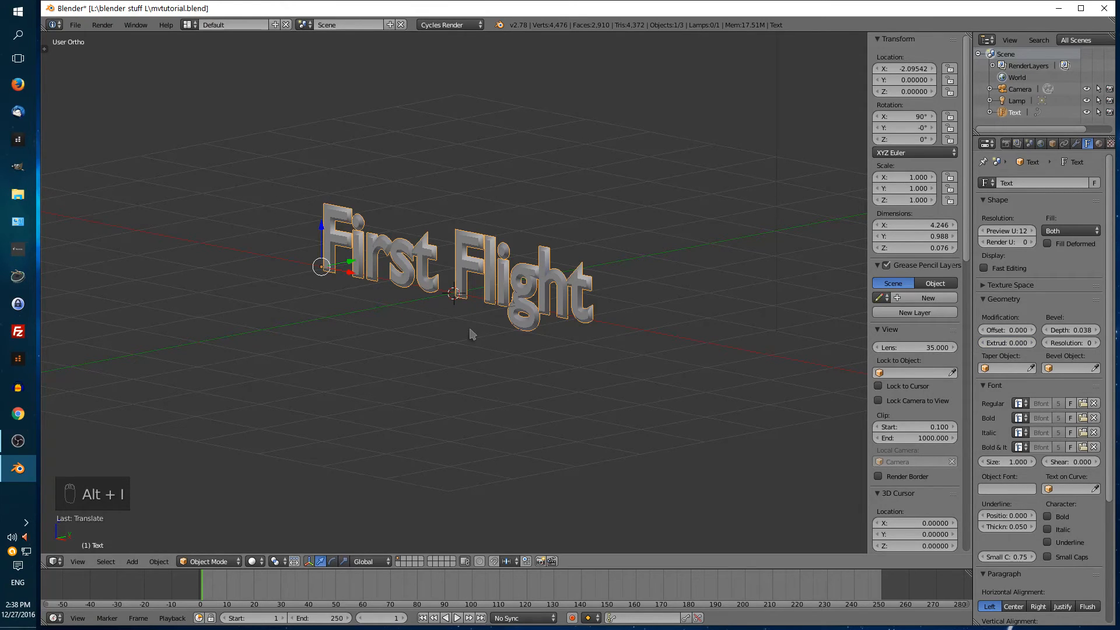
Step: In the camera view, set the text's Y location to about 71.17 and keyframe its location at frame 1
scroll(482, 370, down, 3)
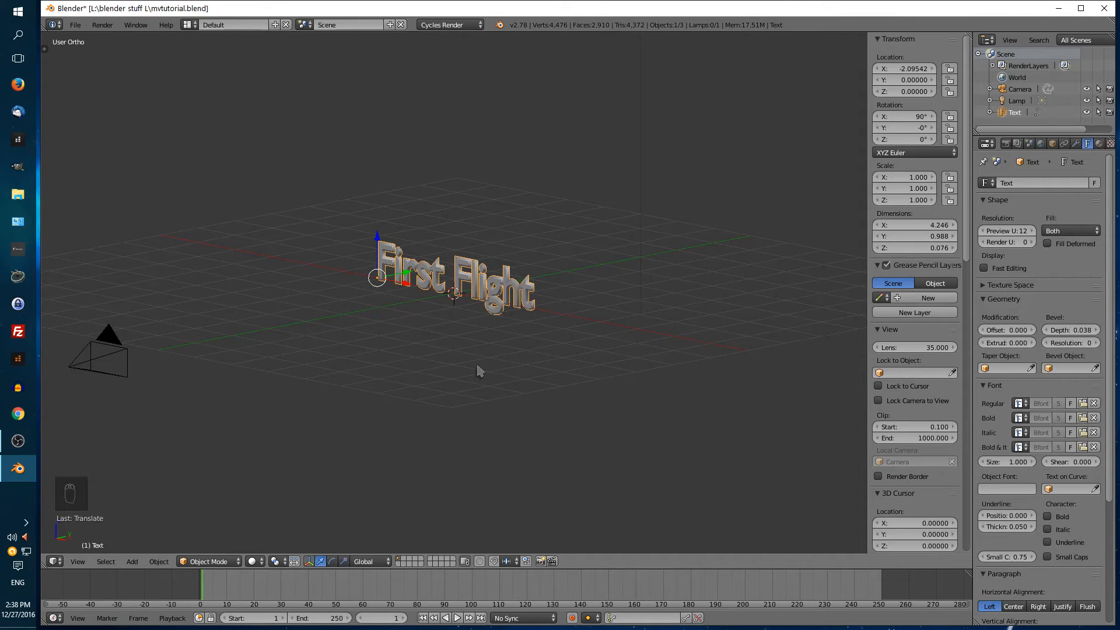
key(KP_0)
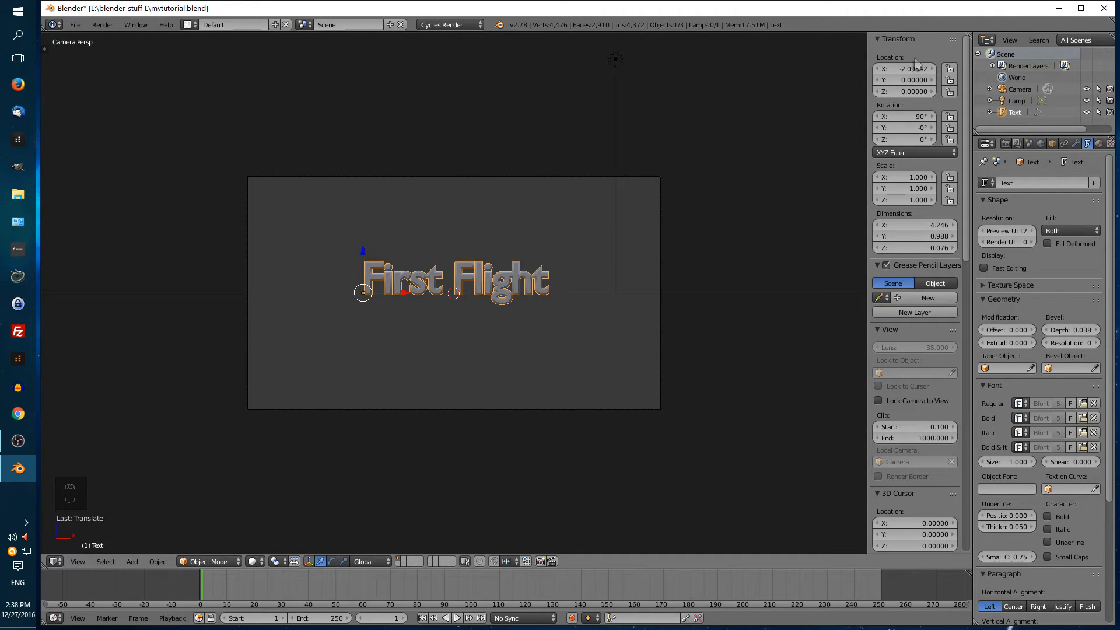
drag(915, 83, 1119, 83)
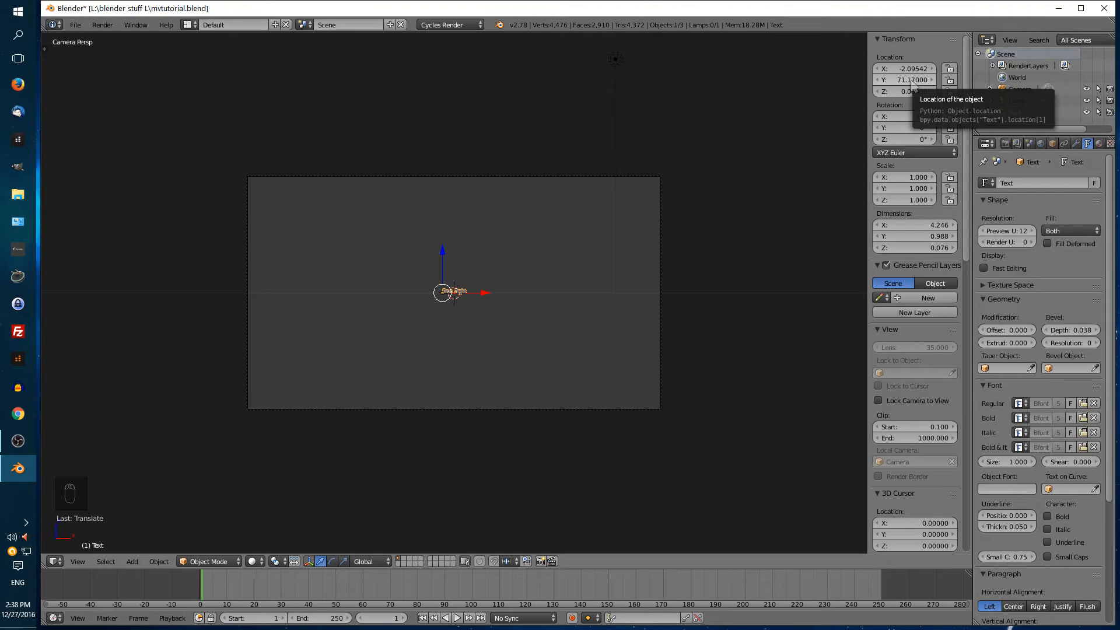
key(i)
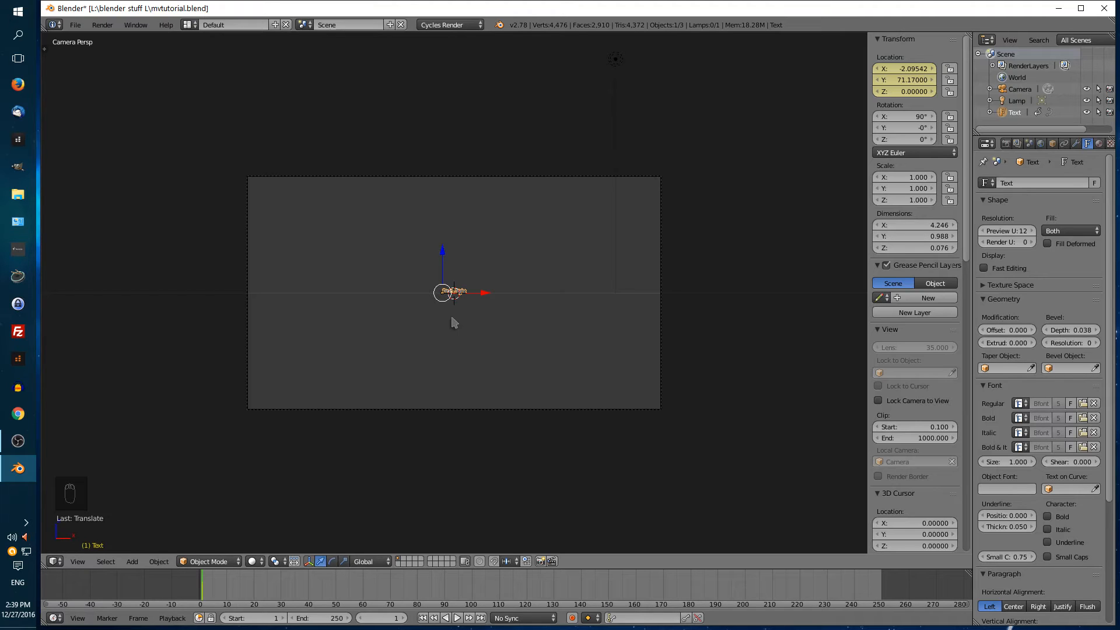
Step: At frame 1, set the text's extrude value to about 0.093 and keyframe it
click(471, 585)
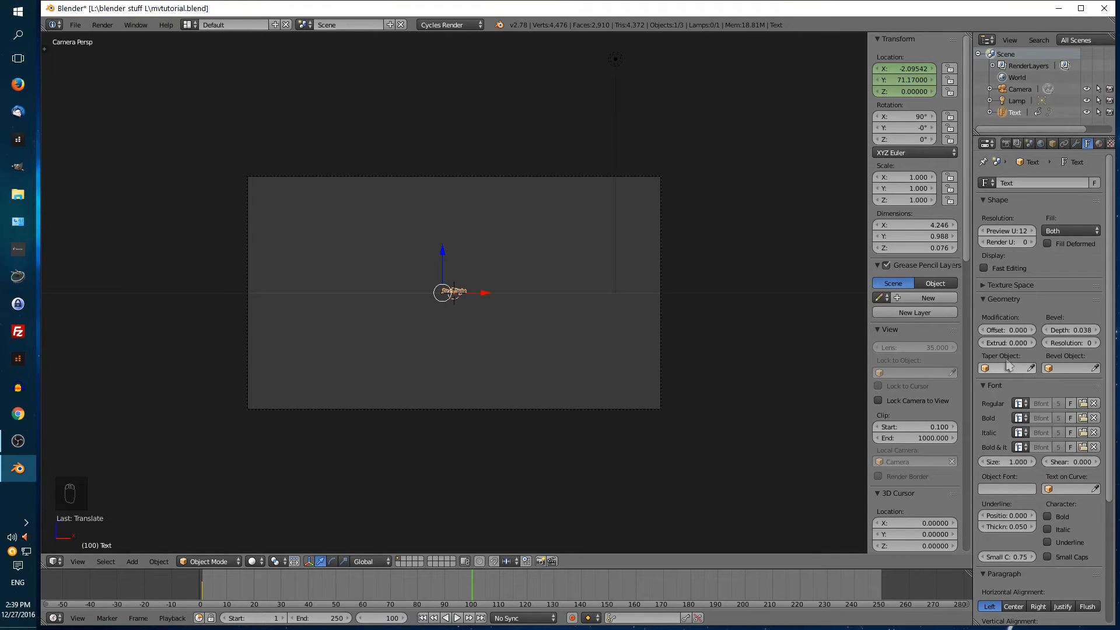
click(422, 618)
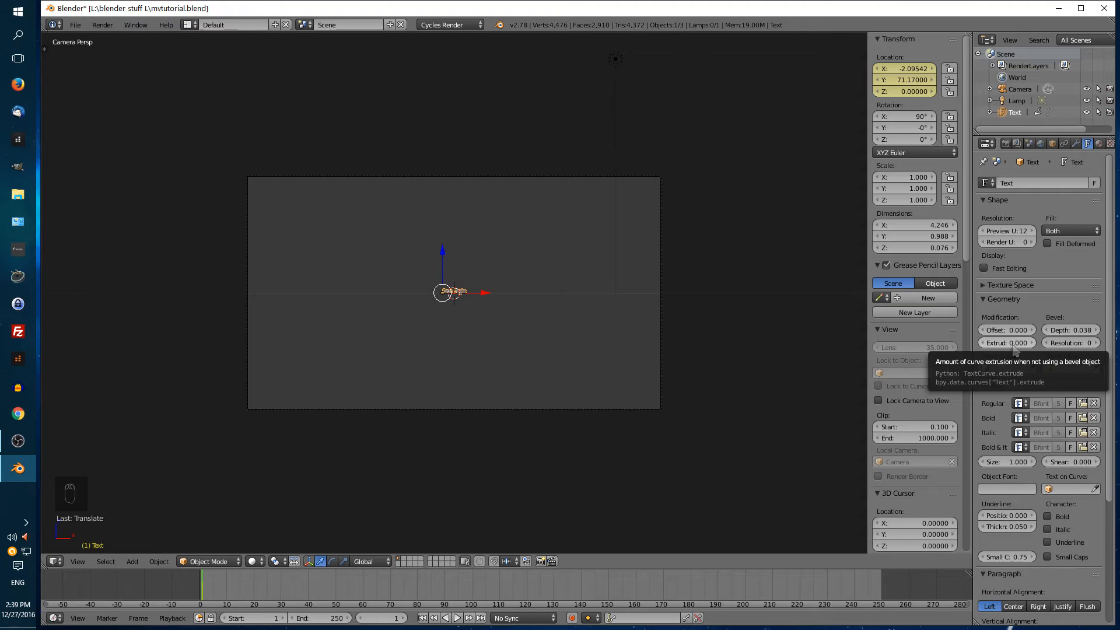
key(i)
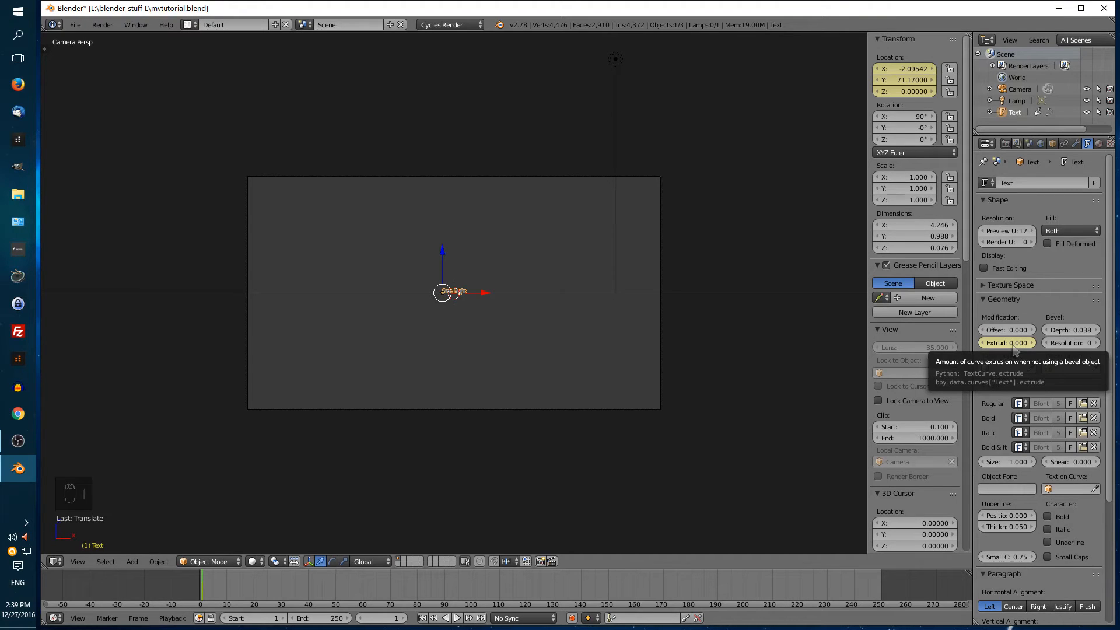
mouse_move(1036, 348)
mouse_down()
mouse_move(1047, 348)
mouse_move(1024, 347)
mouse_up()
right_click(1008, 348)
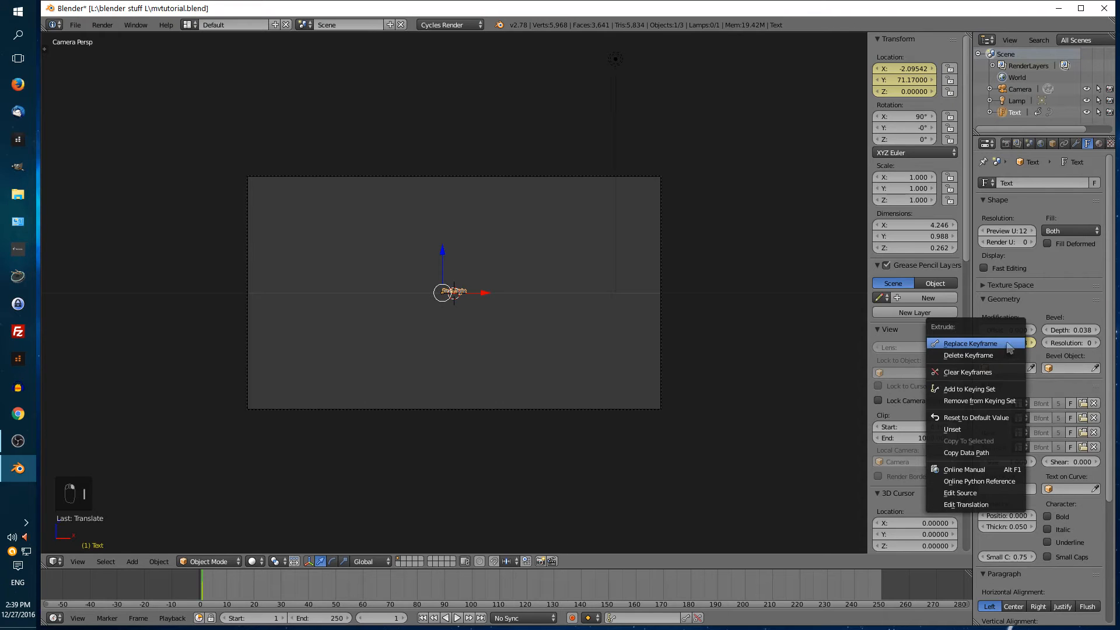
key(Escape)
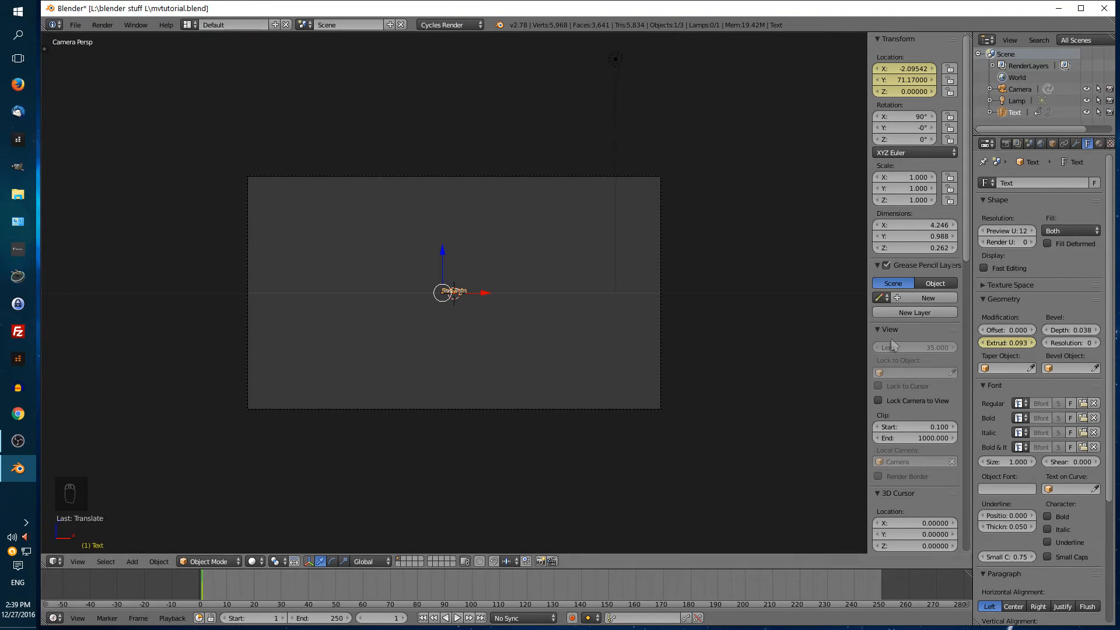
Step: At frame 100, raise the text's extrude value to about 74.675 and insert a keyframe for it
click(472, 588)
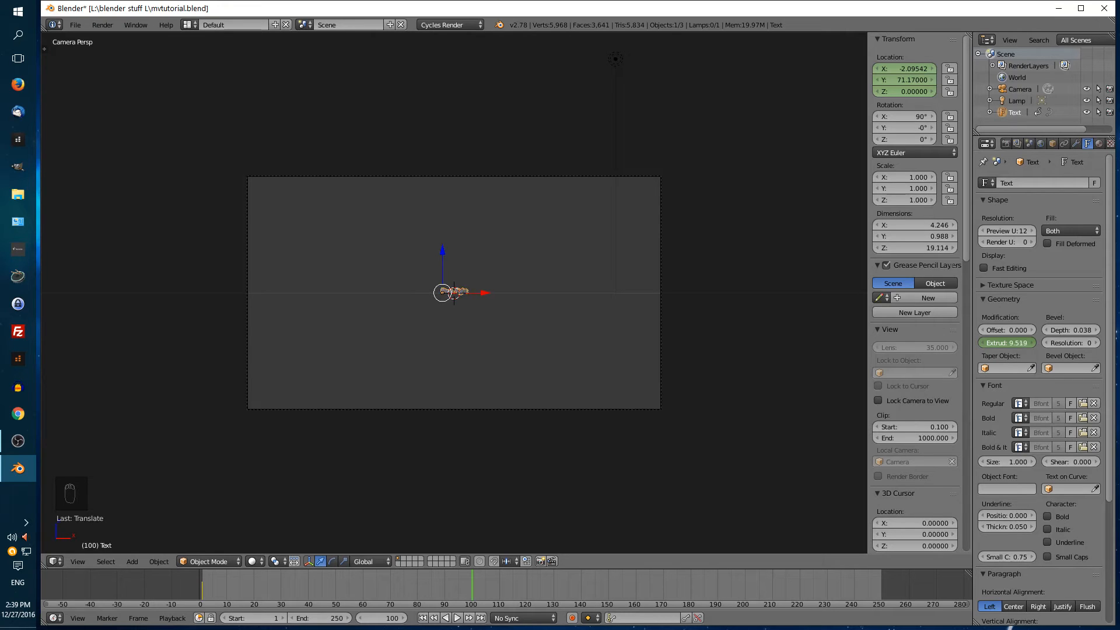
drag(1007, 343, 1119, 343)
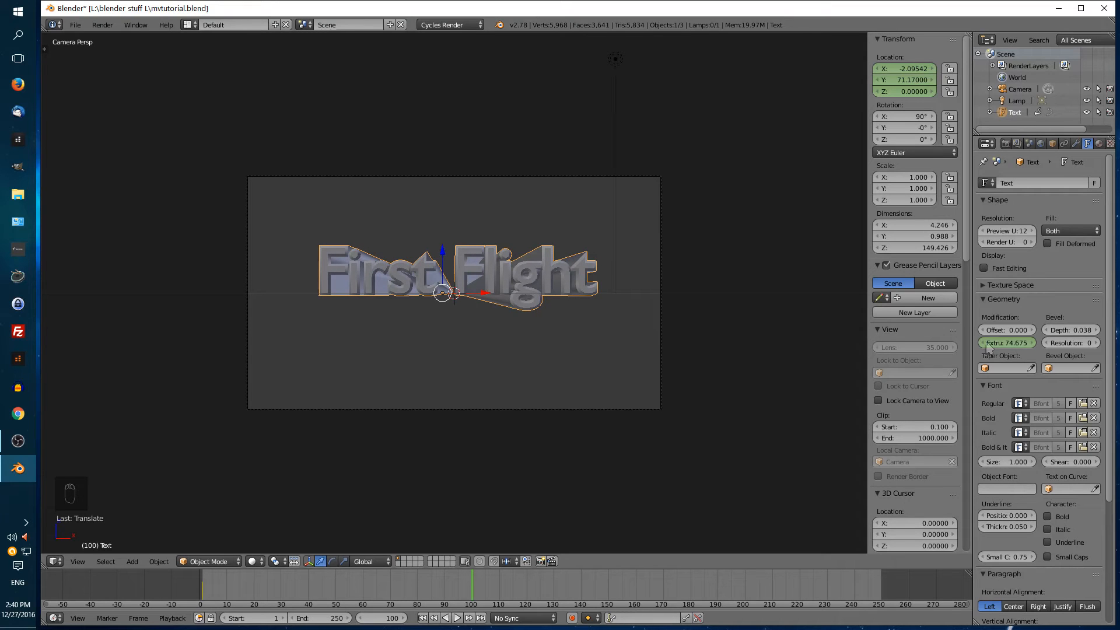
right_click(1020, 349)
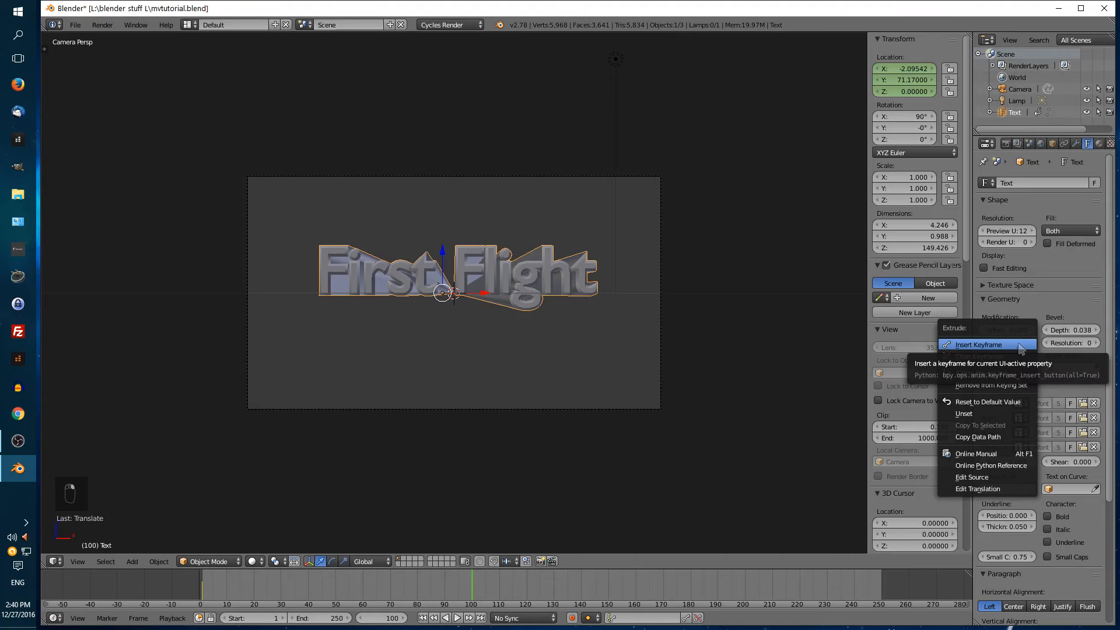
click(1021, 347)
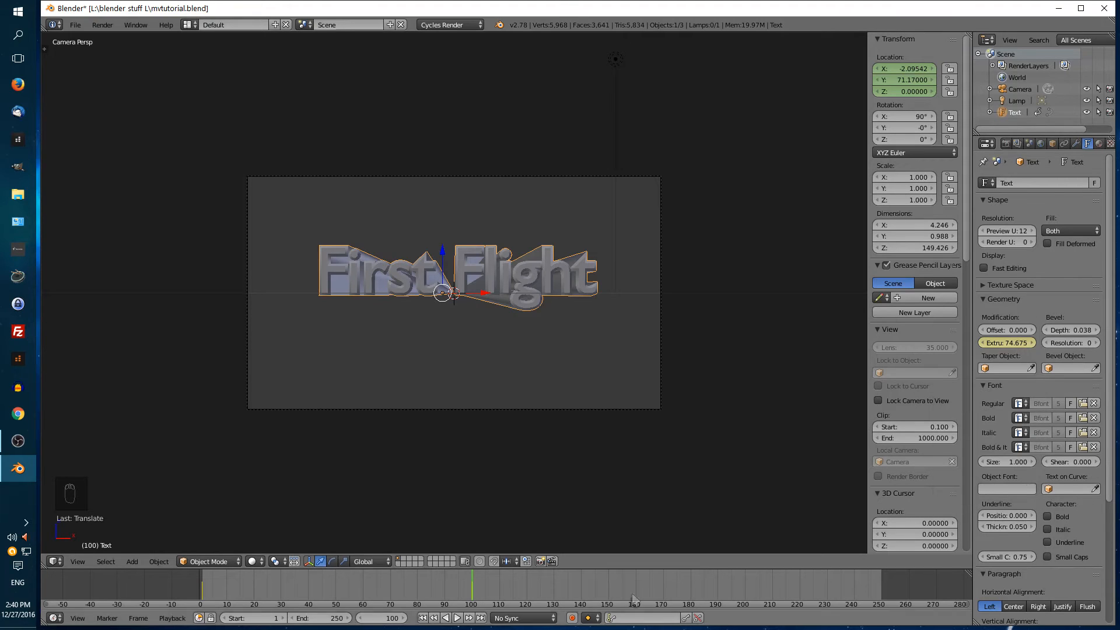
Step: Play the extrude animation from the first frame in the camera view and stop it just past frame 100
click(423, 618)
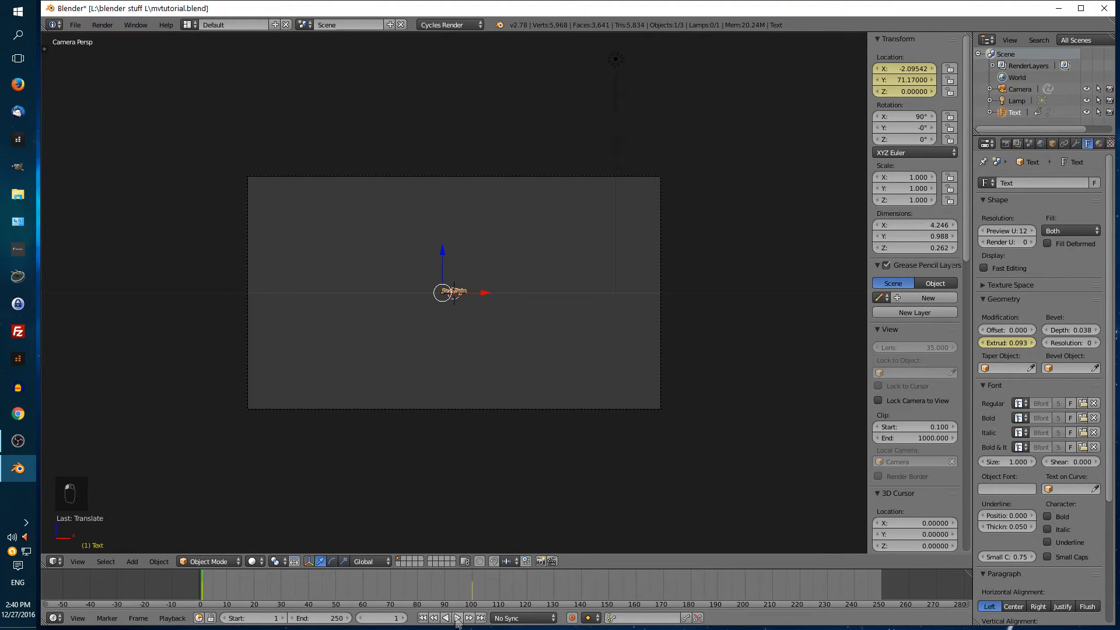
click(457, 618)
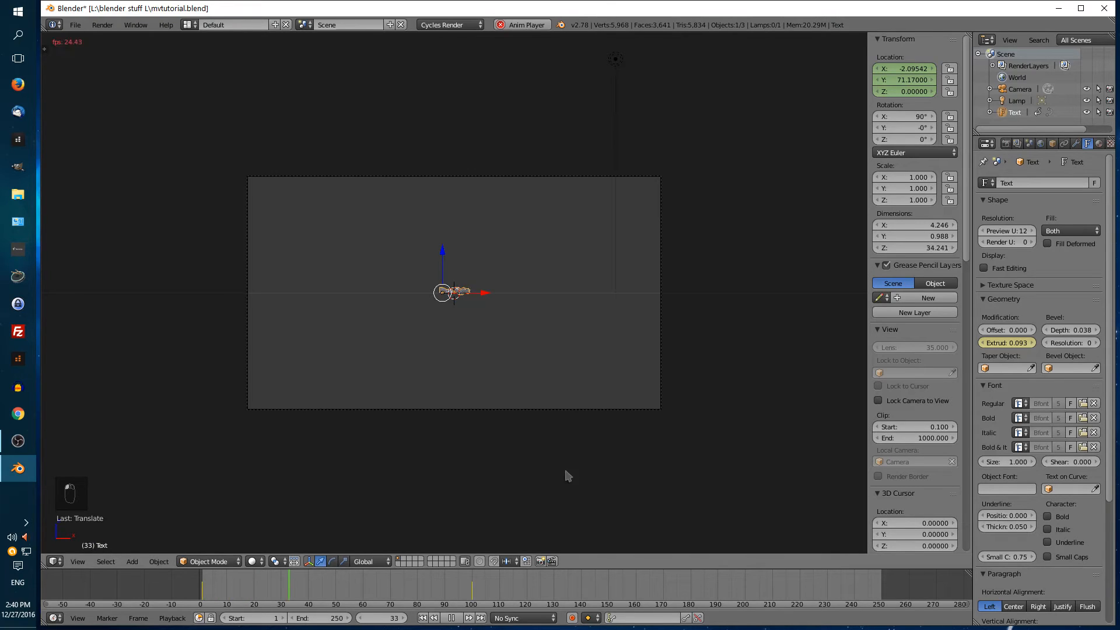
click(452, 618)
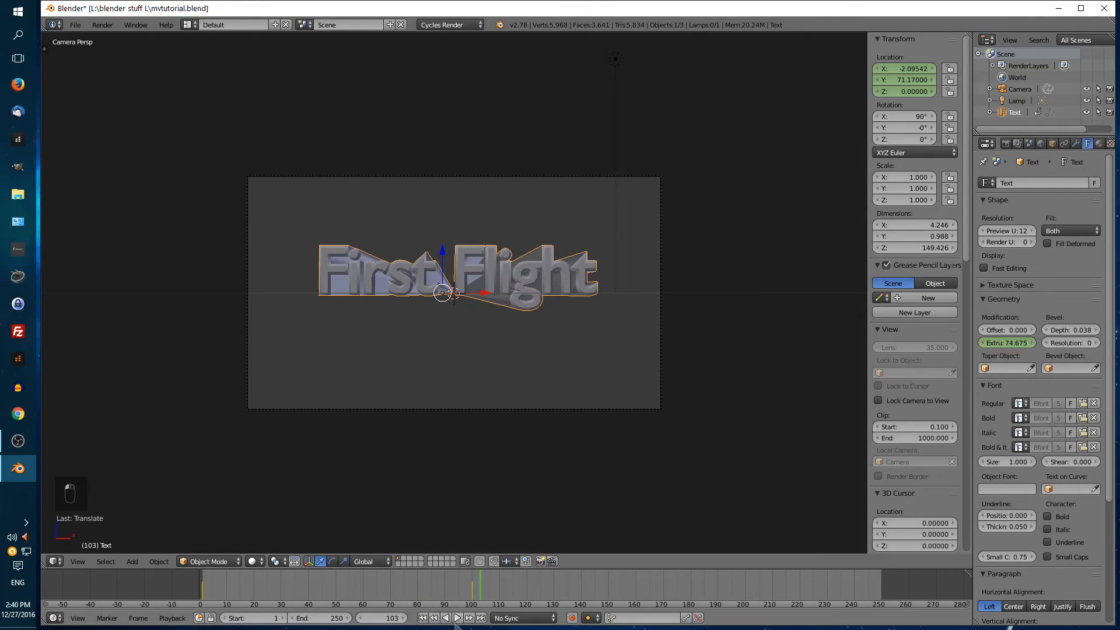
Step: Scrub the animation from frame 1 outside the camera view to examine how the extrusion extends towards the camera, ending on frame 100
click(422, 618)
key(KP_0)
scroll(510, 402, down, 6)
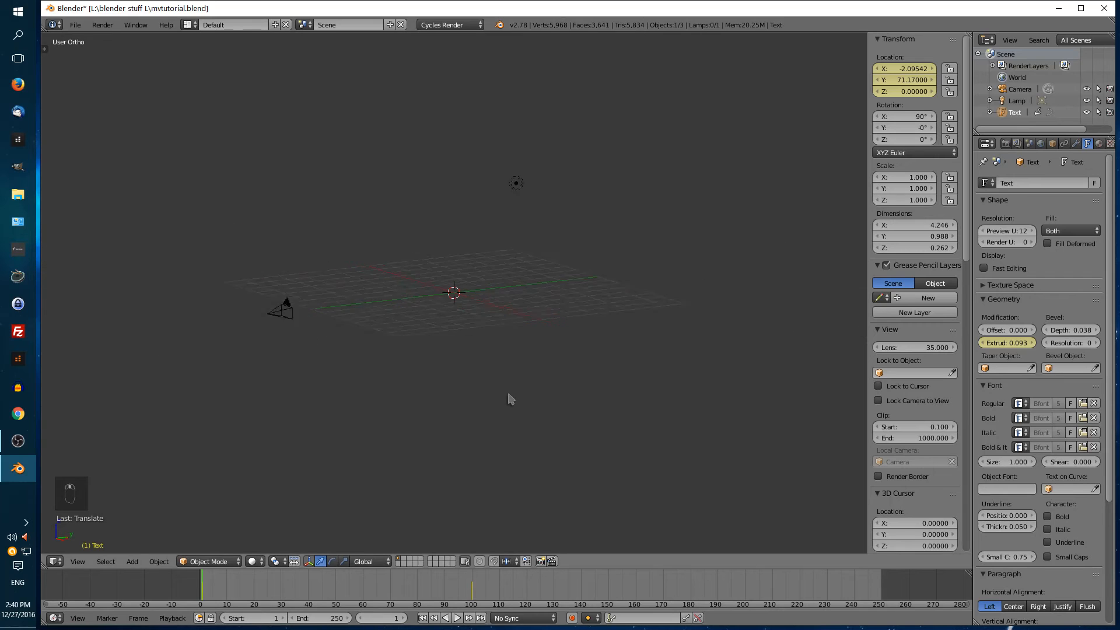
scroll(532, 353, up, 4)
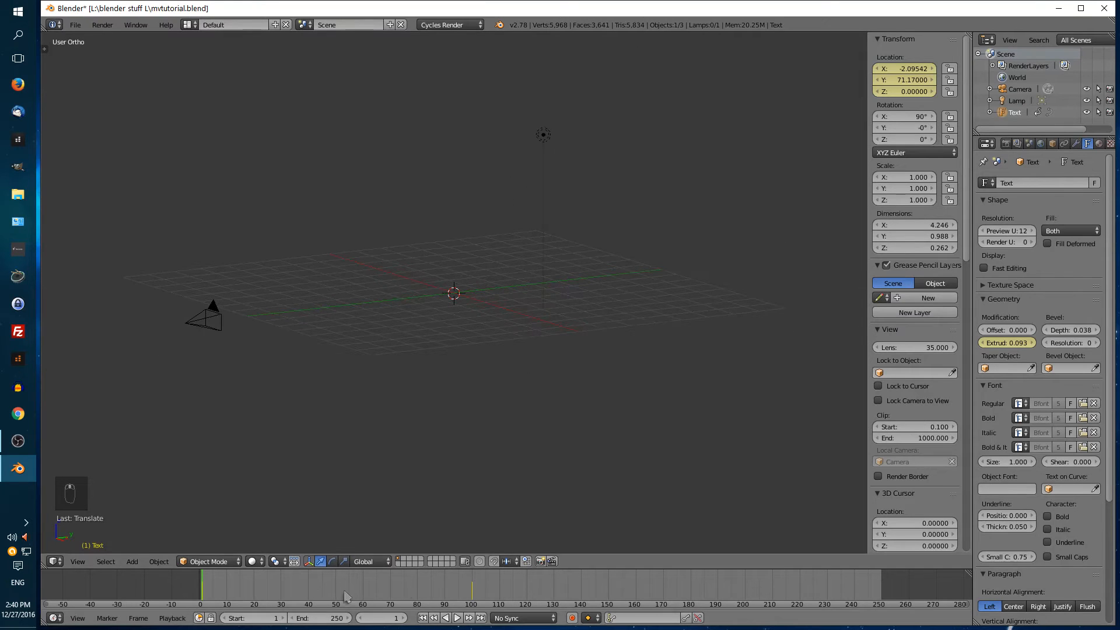
key(alt+a)
drag(270, 594, 396, 585)
scroll(576, 422, down, 10)
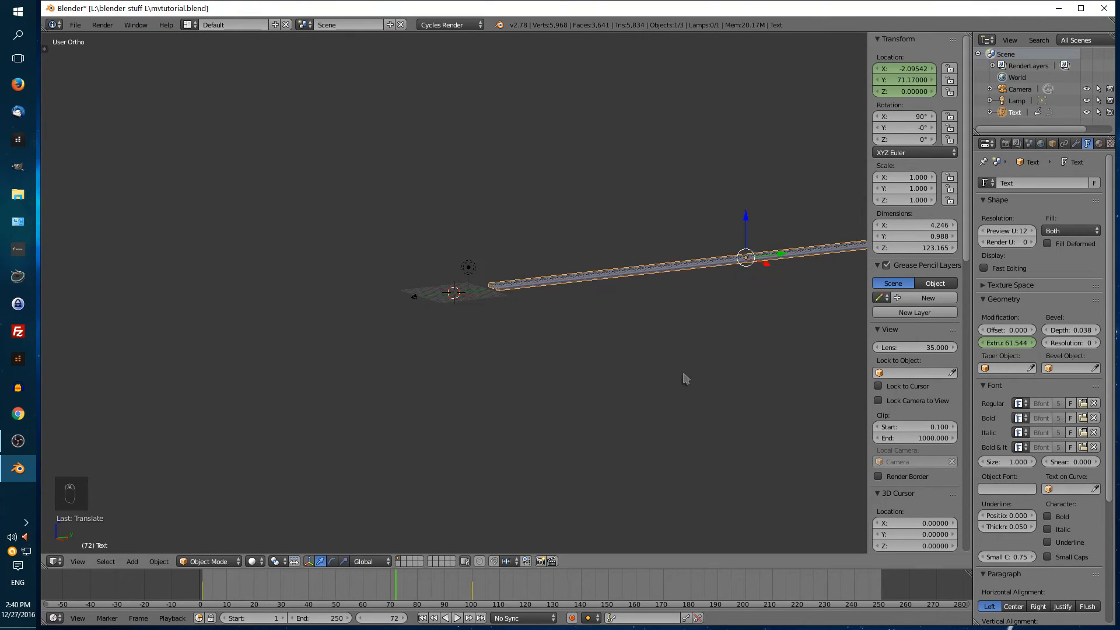
drag(388, 589, 478, 607)
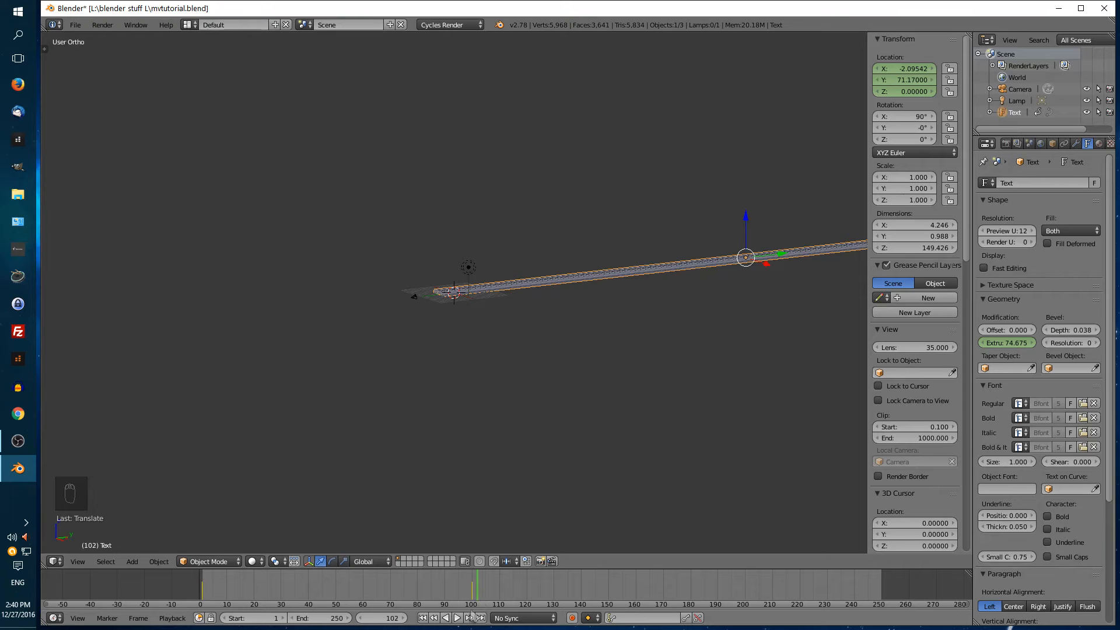
click(434, 619)
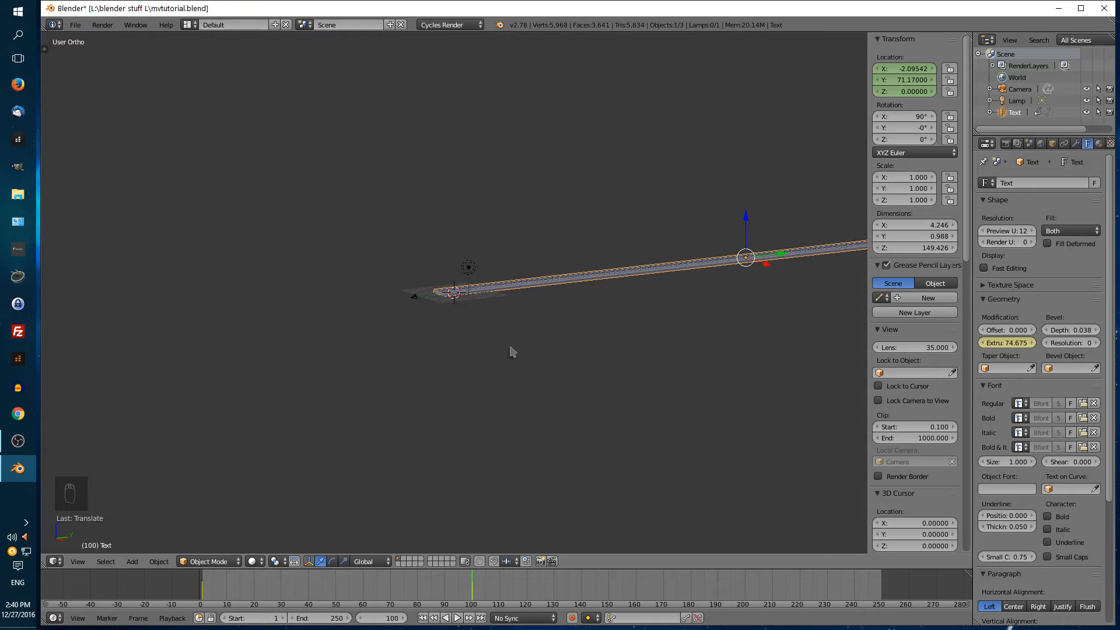
Step: At frame 99, insert keyframes for the text's location at its current position
key(Left)
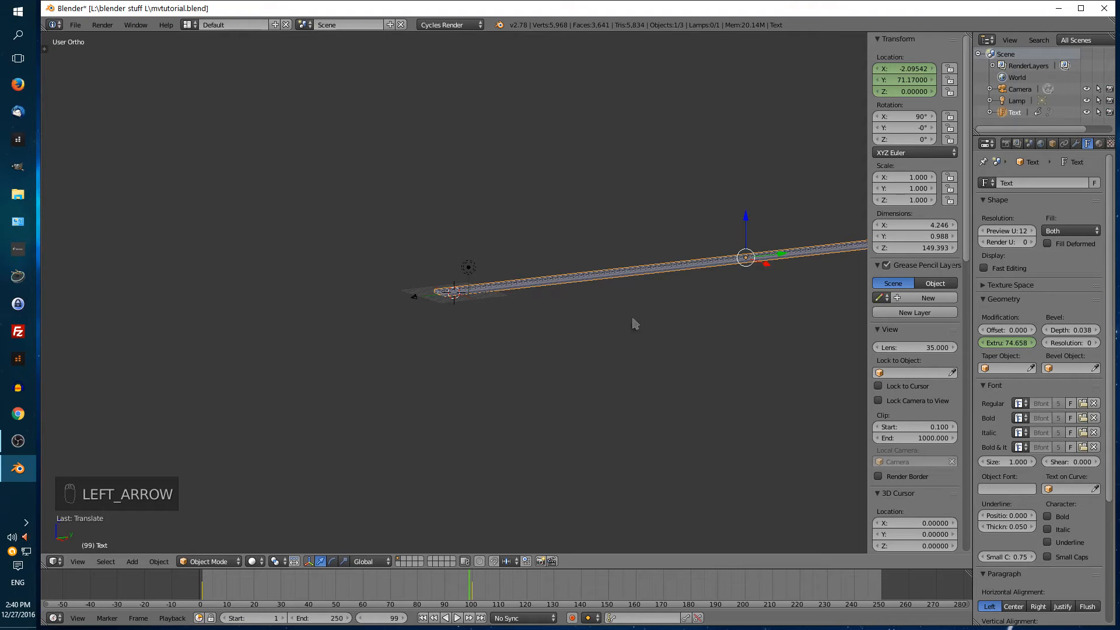
right_click(911, 80)
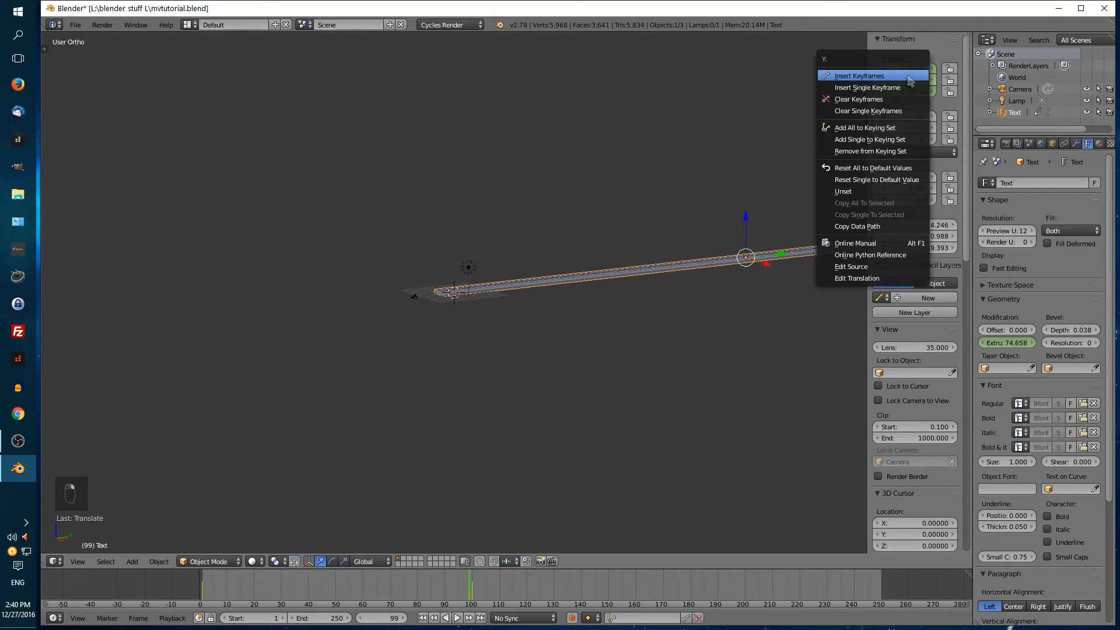
click(909, 77)
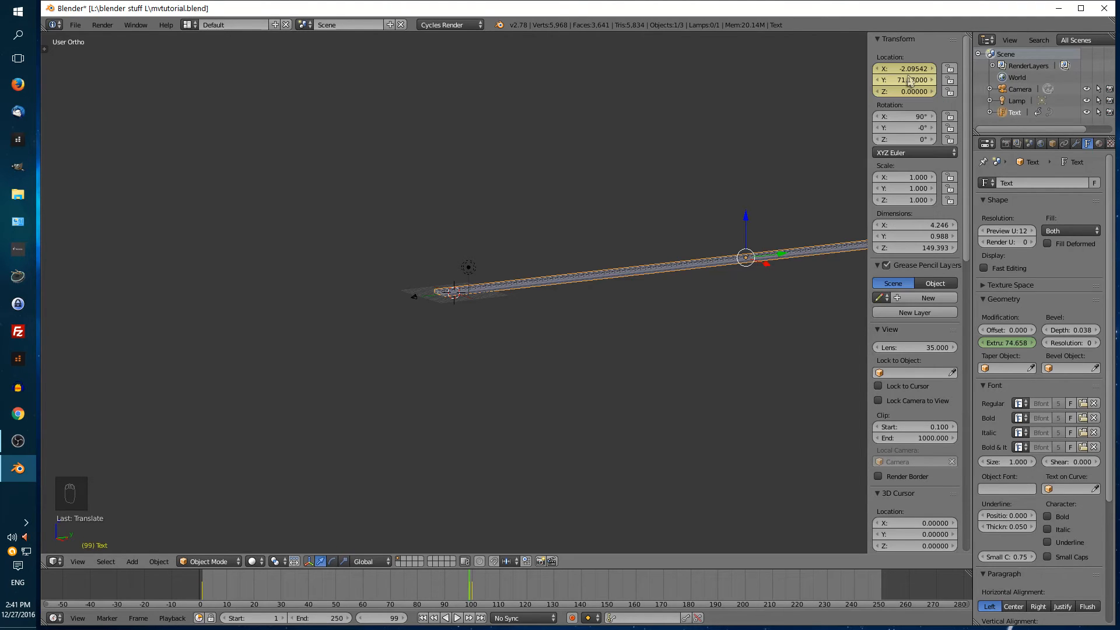
Step: Play the animation from the first frame outside the camera view and stop it past frame 100
click(423, 618)
click(457, 618)
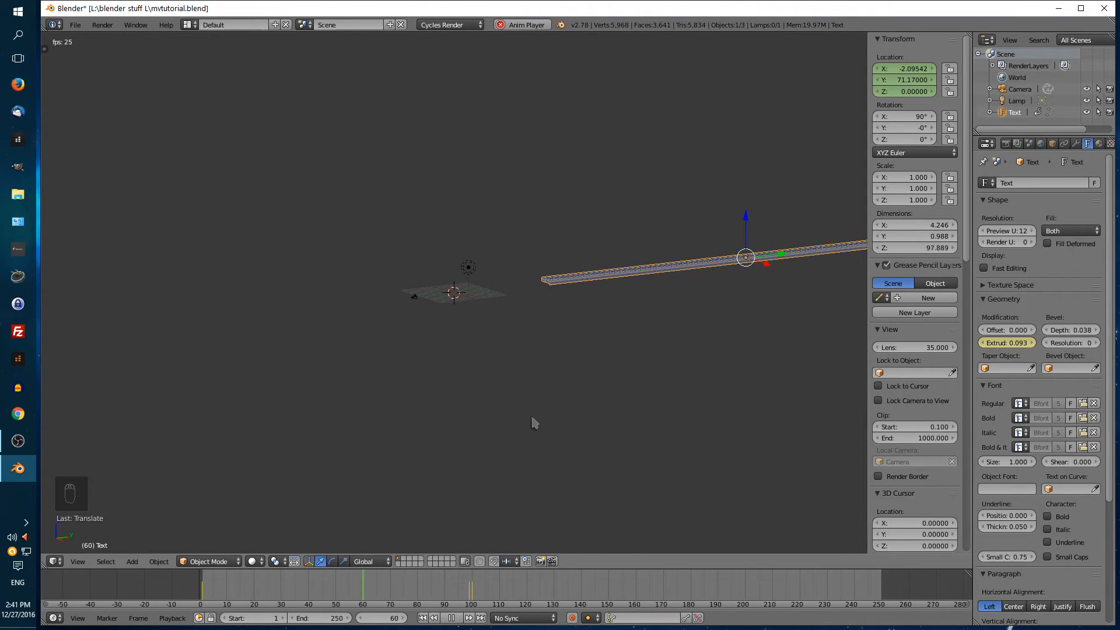
click(451, 618)
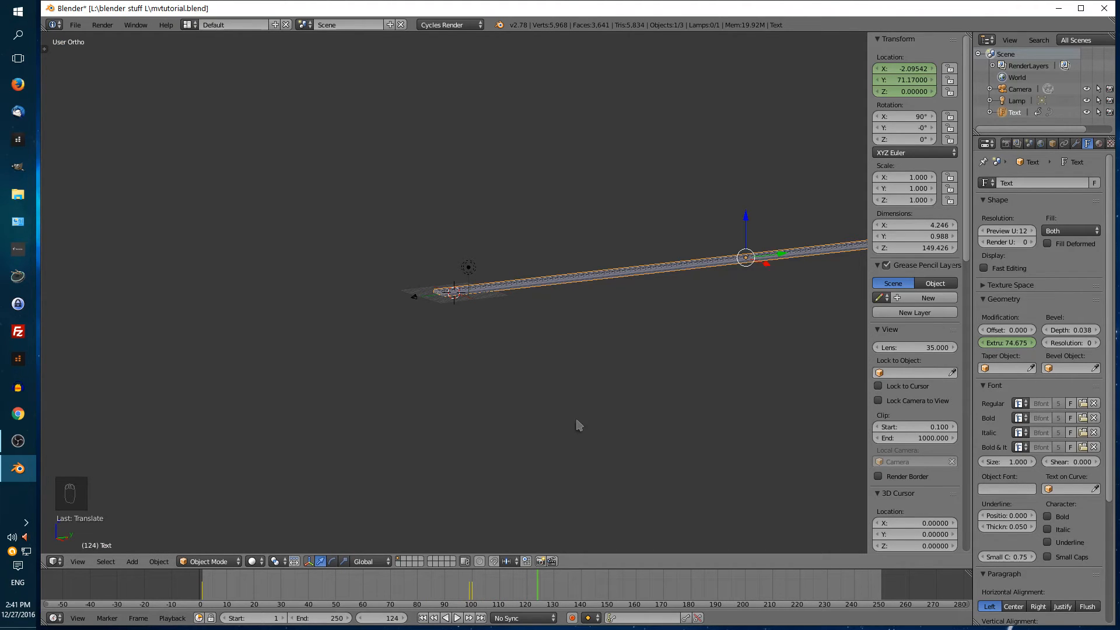
Step: In the camera view at frame 190, reduce the text's extrude value to about 9.476 and insert a keyframe for it
key(KP_0)
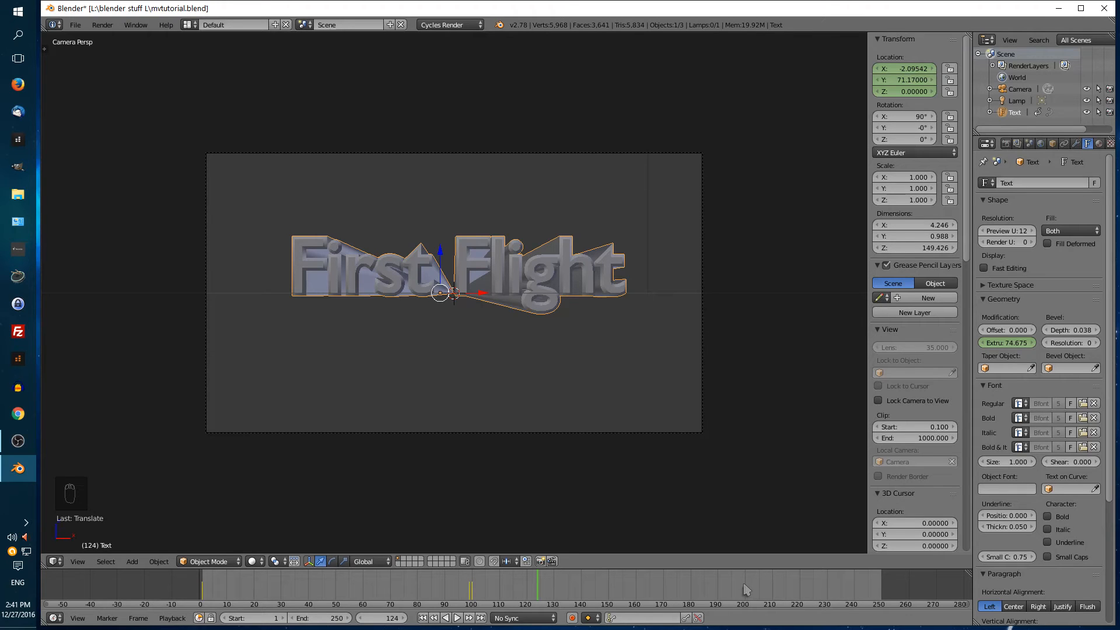
click(717, 589)
click(403, 619)
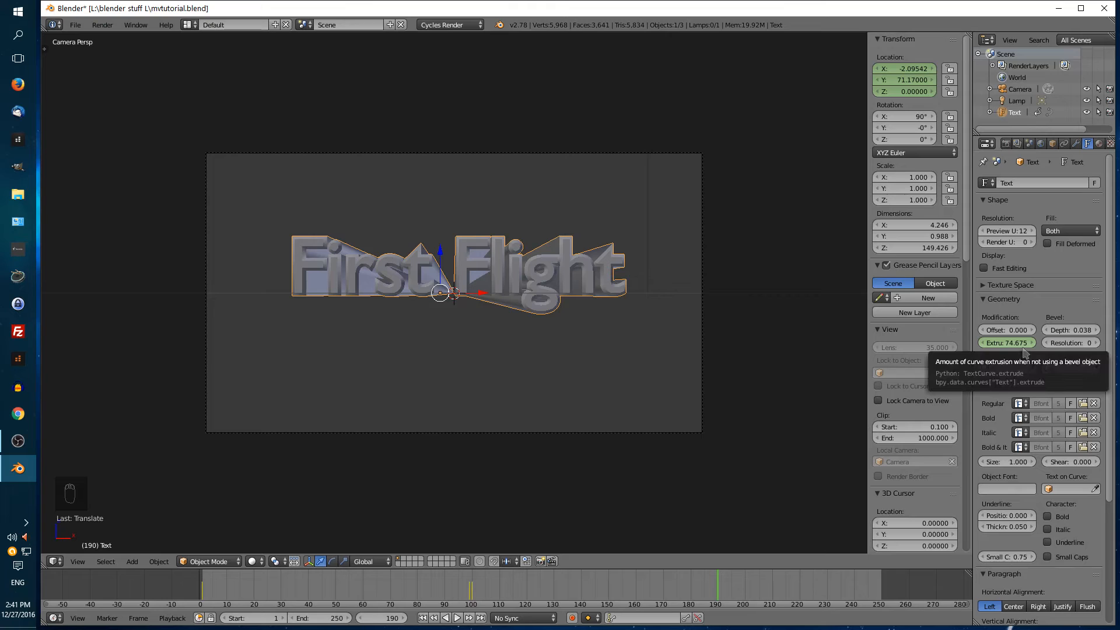
drag(1021, 345, 809, 345)
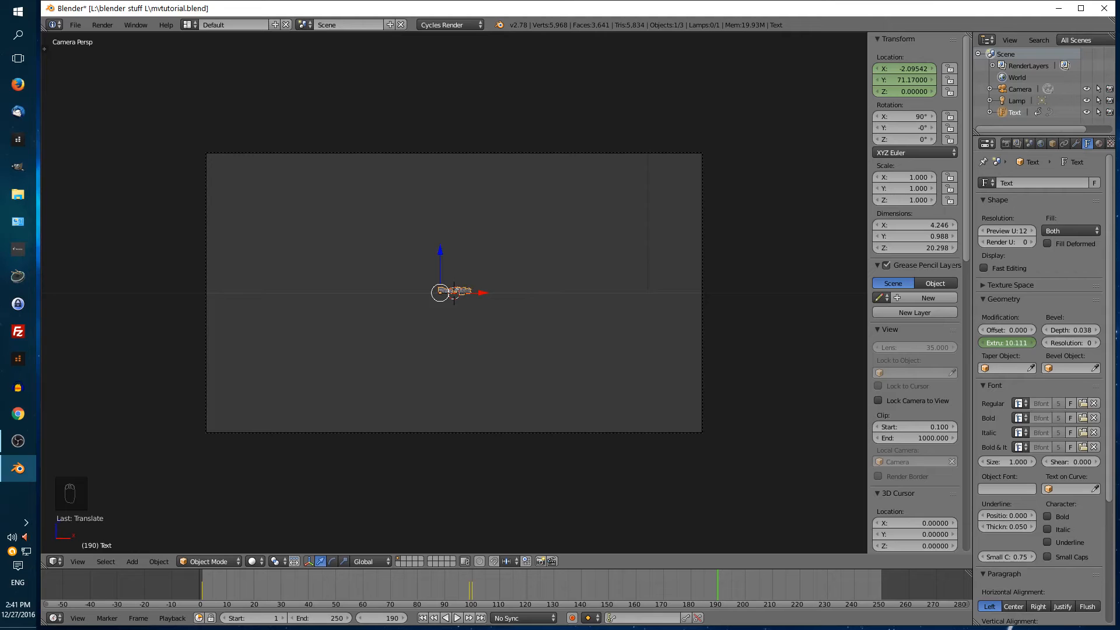
drag(1000, 343, 999, 357)
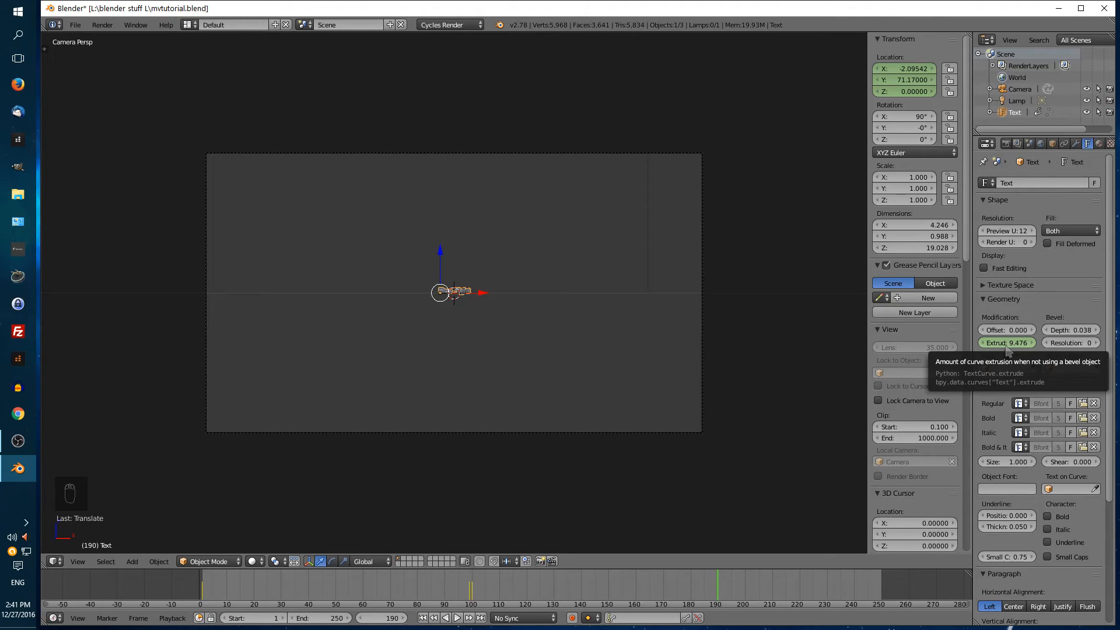
right_click(1007, 352)
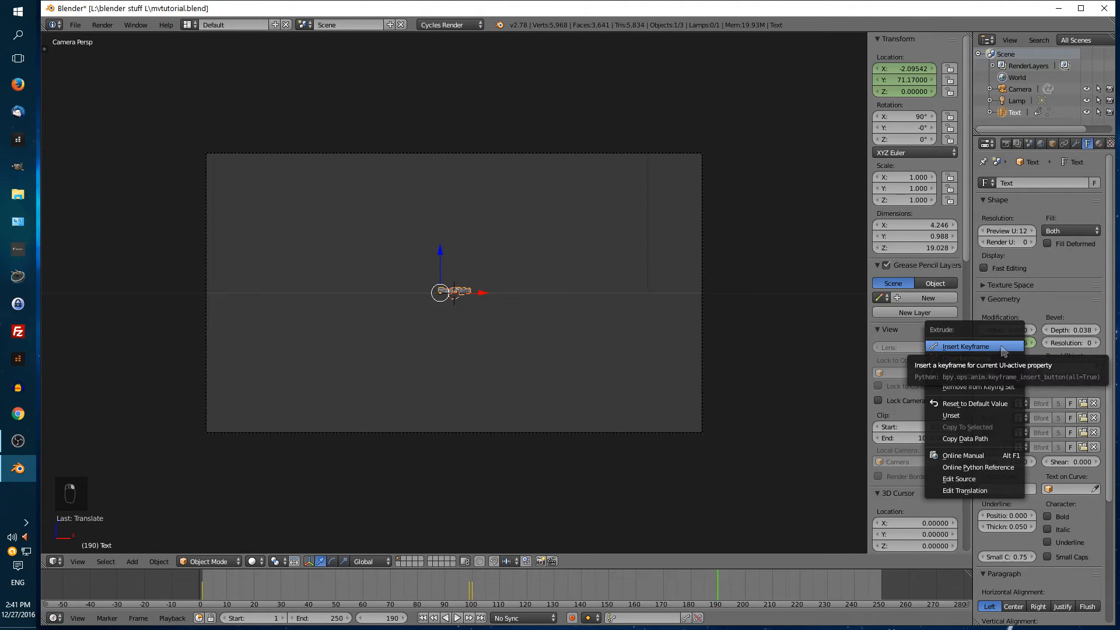
click(1002, 349)
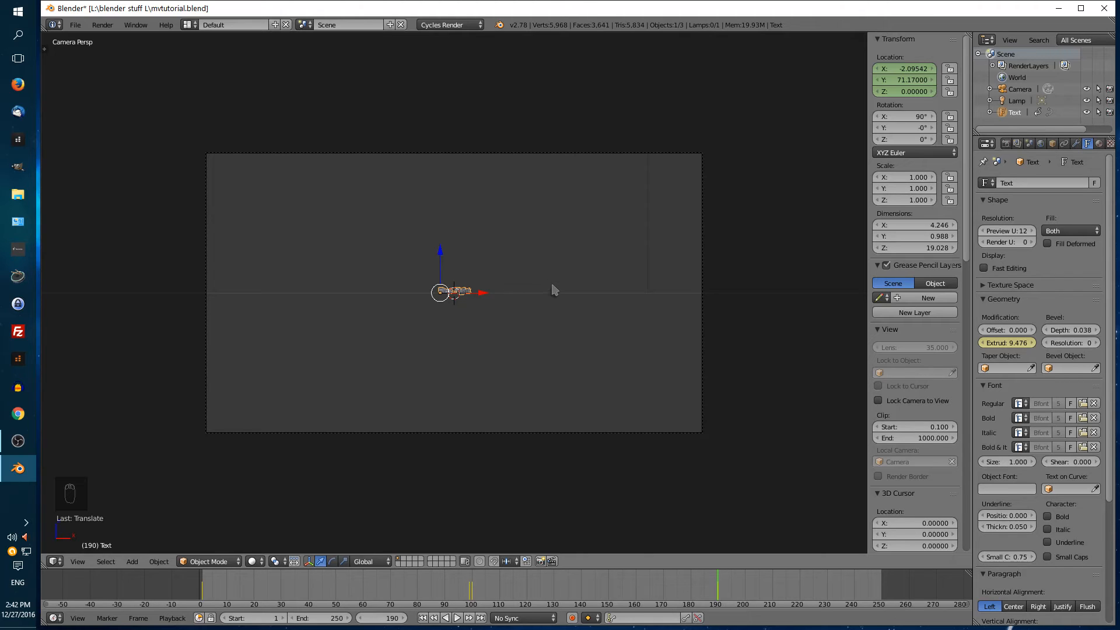
Step: At frame 190, move the text along Y to about 5.974 in the right side view, matching its near end to its frame 100 position
click(471, 597)
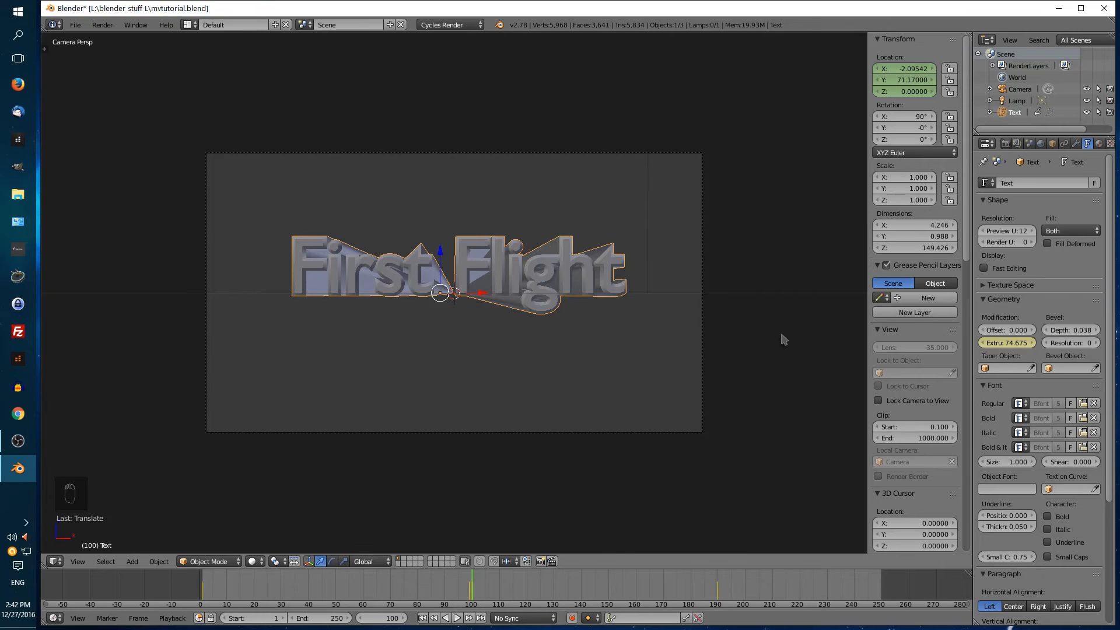
key(KP_3)
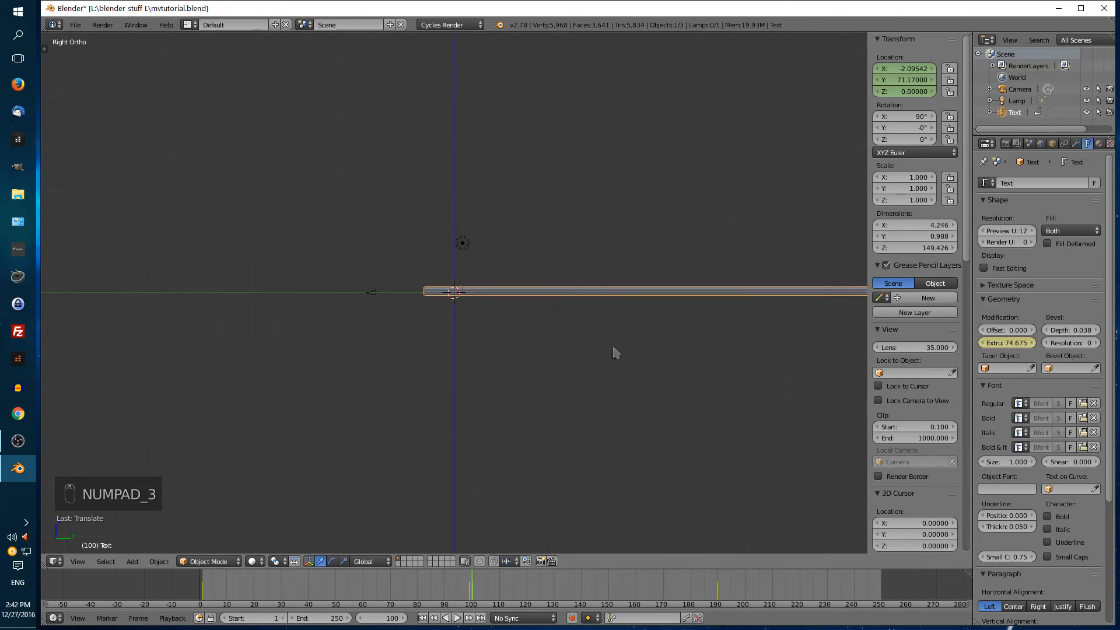
scroll(616, 353, up, 5)
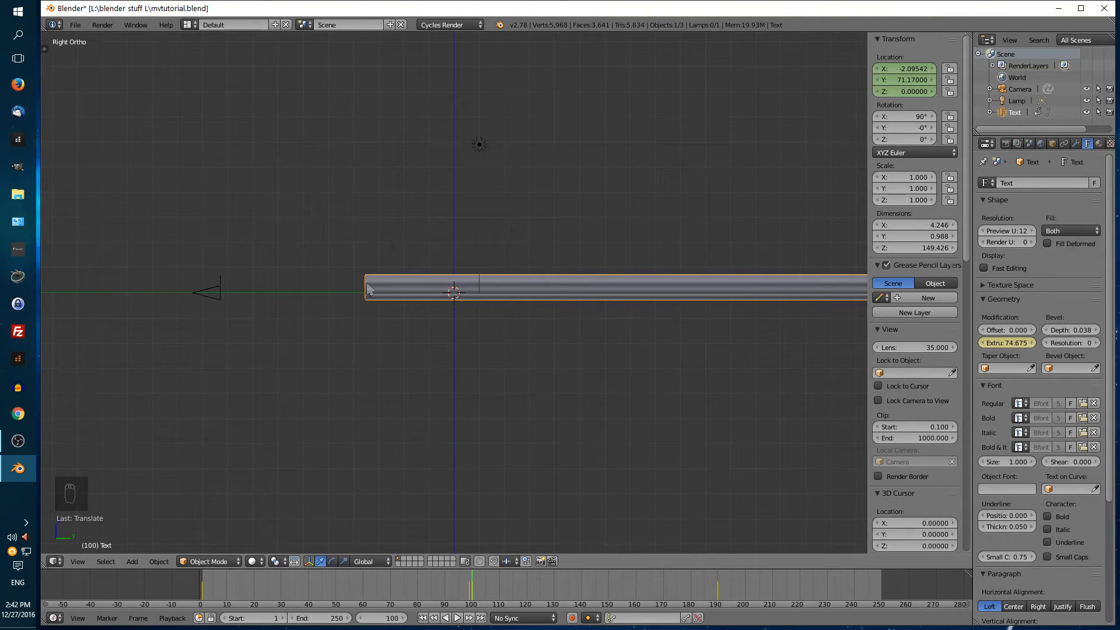
click(719, 592)
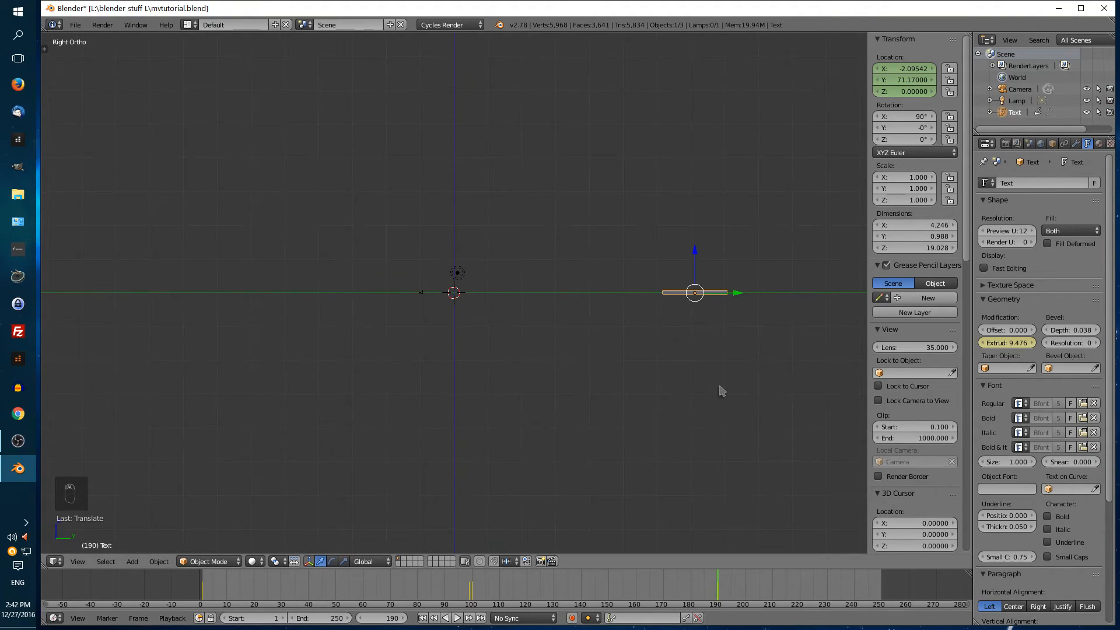
drag(735, 293, 508, 305)
scroll(507, 308, up, 10)
scroll(488, 353, down, 2)
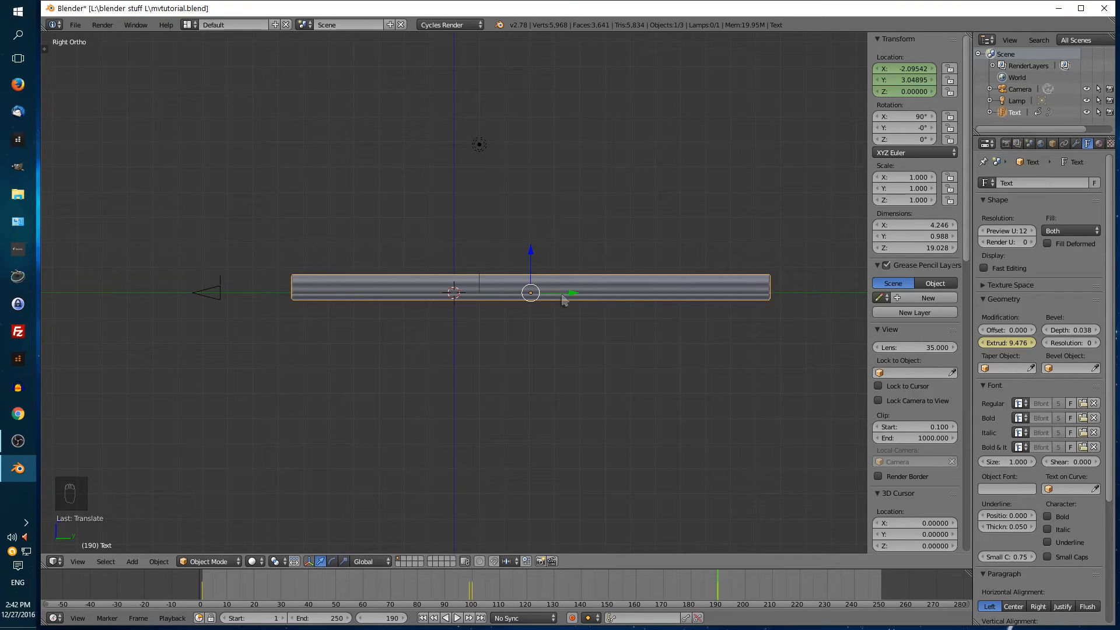
drag(569, 295, 644, 290)
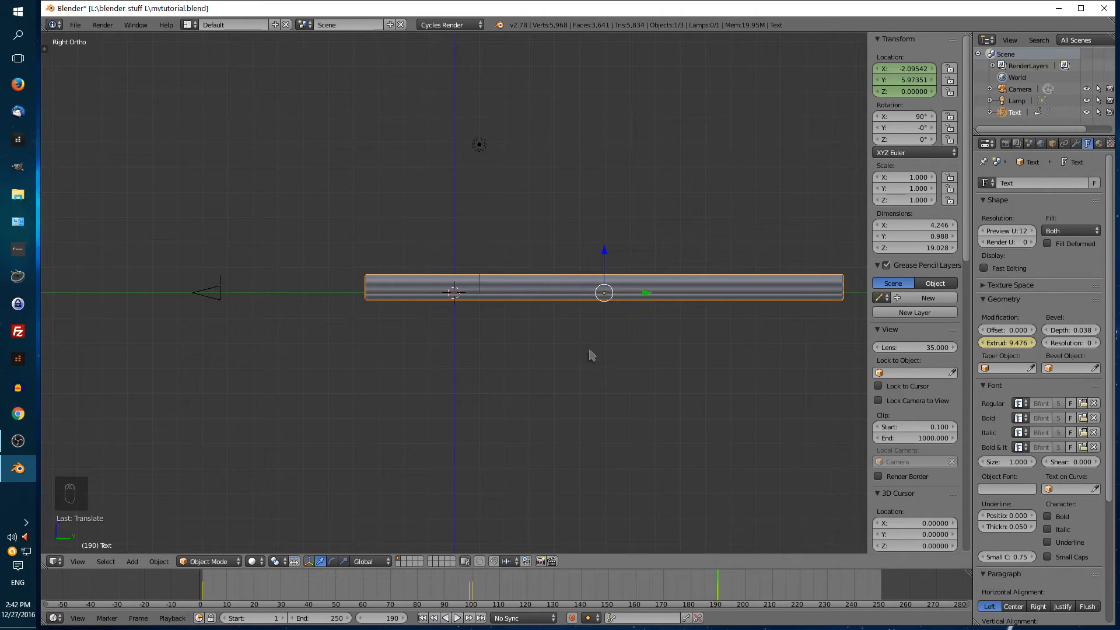
Step: At frame 190, reduce the text's extrude value to about 3.740 and replace its keyframe
key(KP_0)
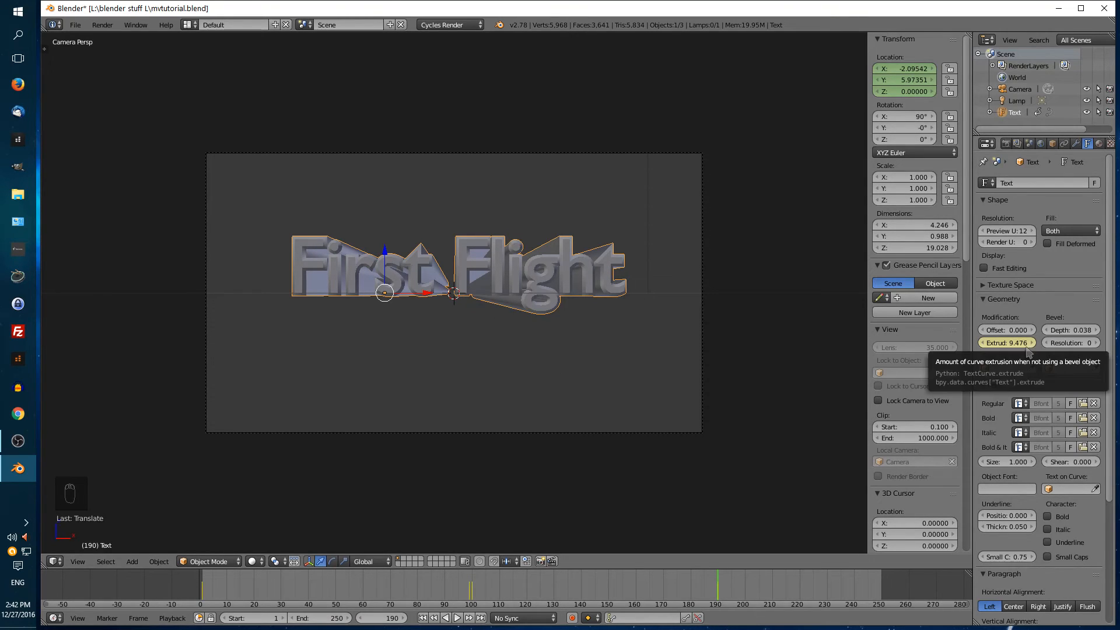
drag(1027, 349, 957, 343)
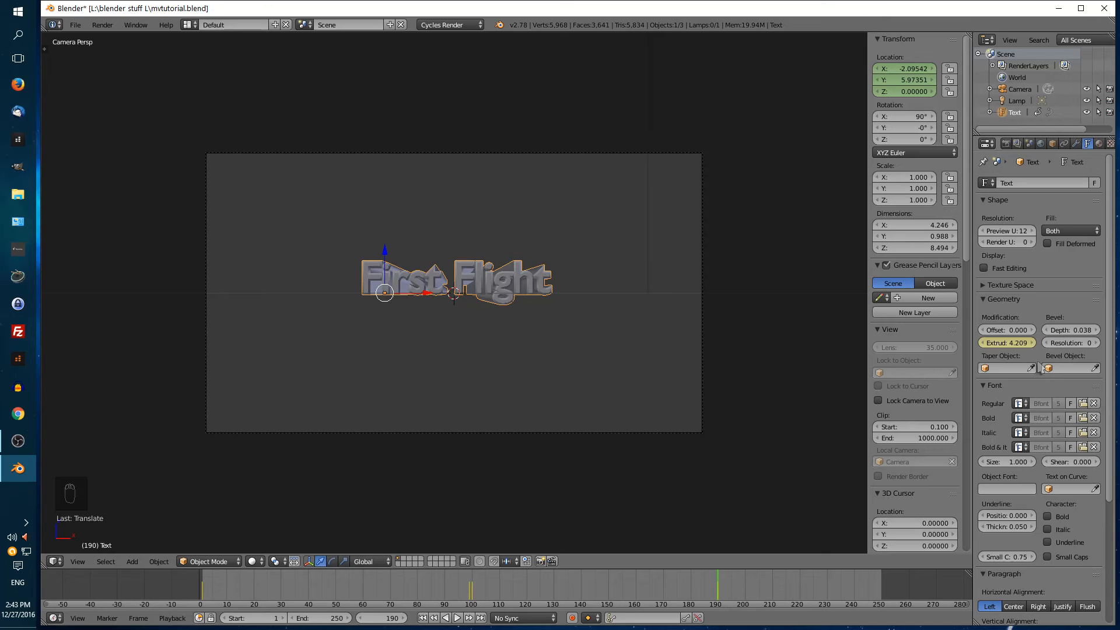
drag(1025, 345, 1003, 344)
right_click(1027, 348)
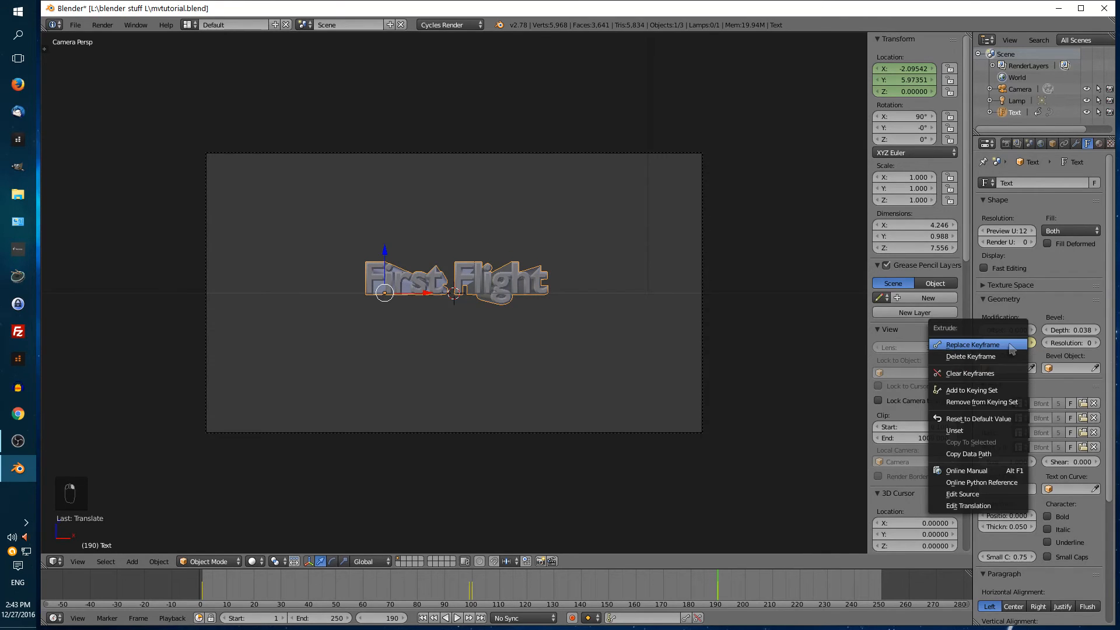
click(1011, 349)
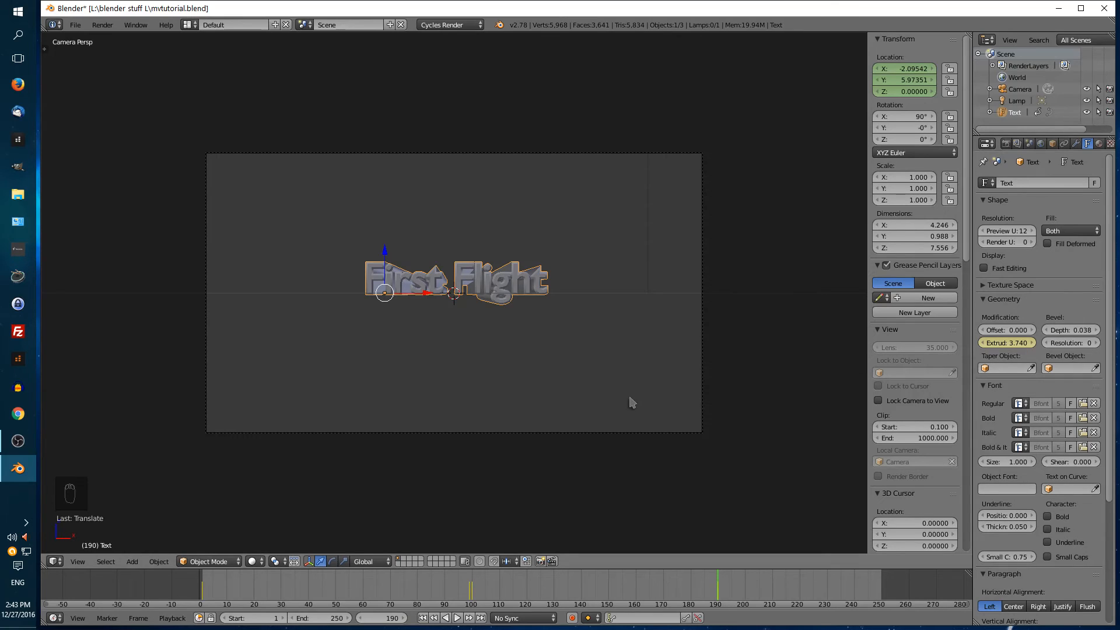
Step: In the right side view, move the text along Y to about 0.240 at frame 190 and keyframe its location
key(KP_3)
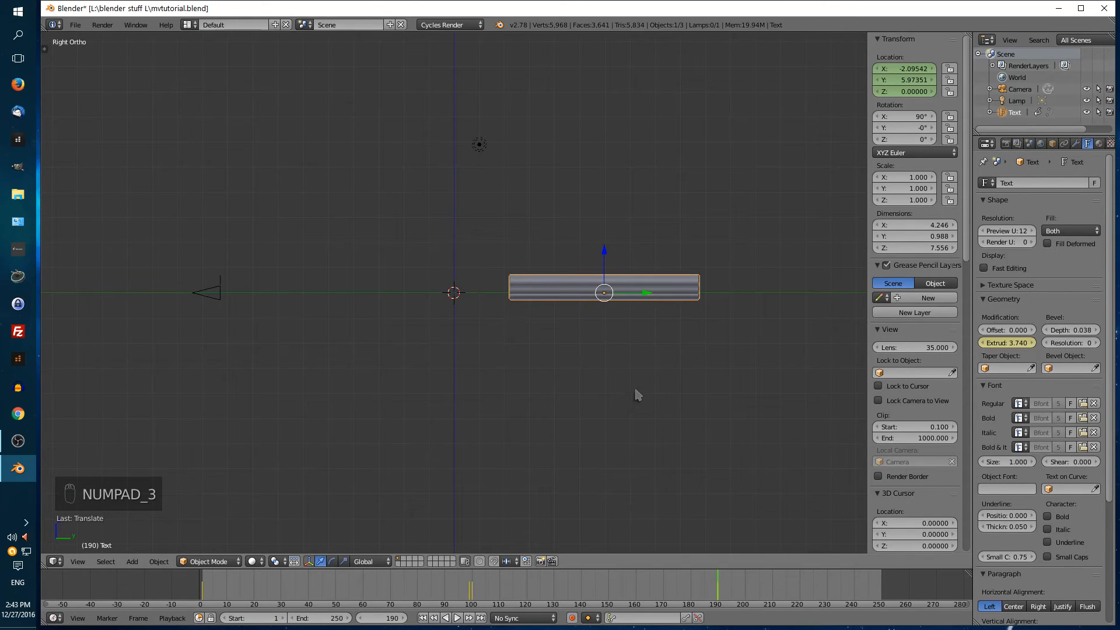
drag(648, 299, 526, 310)
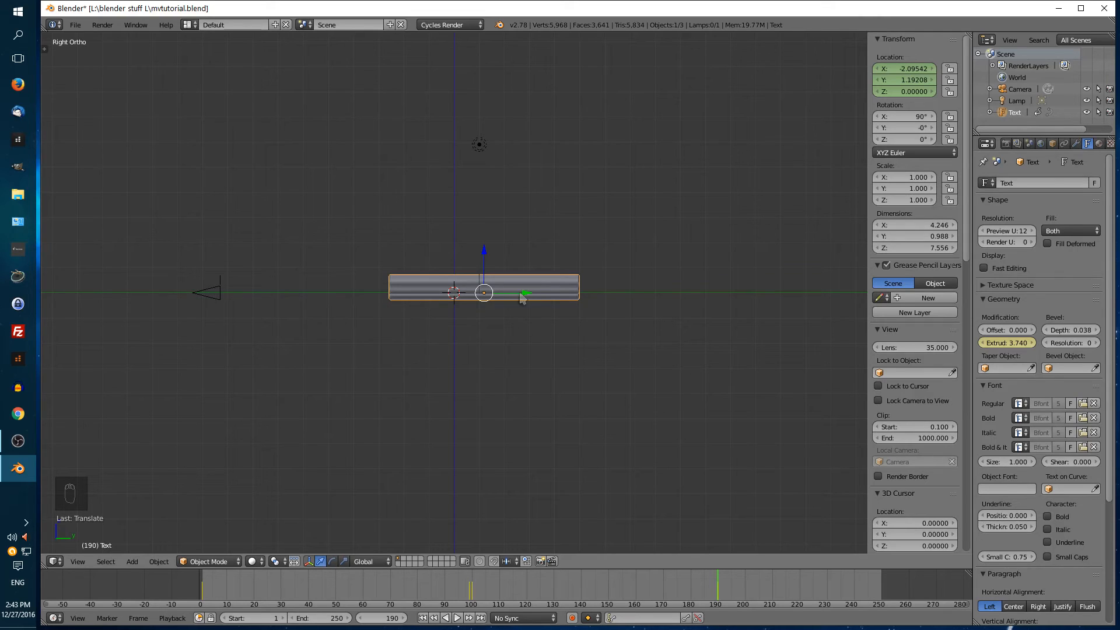
drag(528, 298, 505, 303)
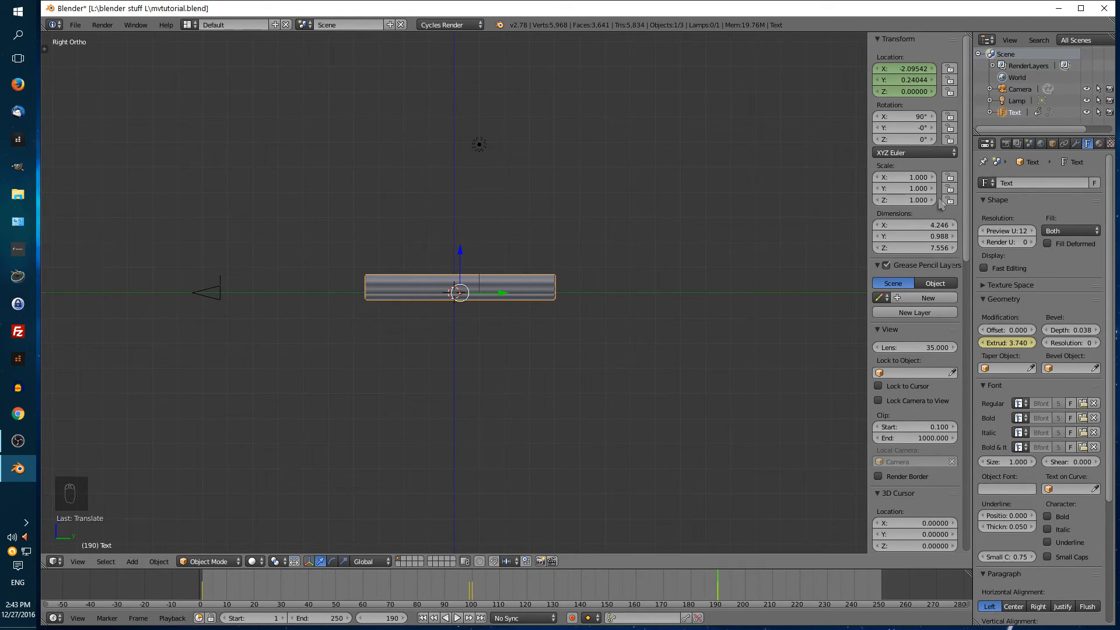
right_click(912, 84)
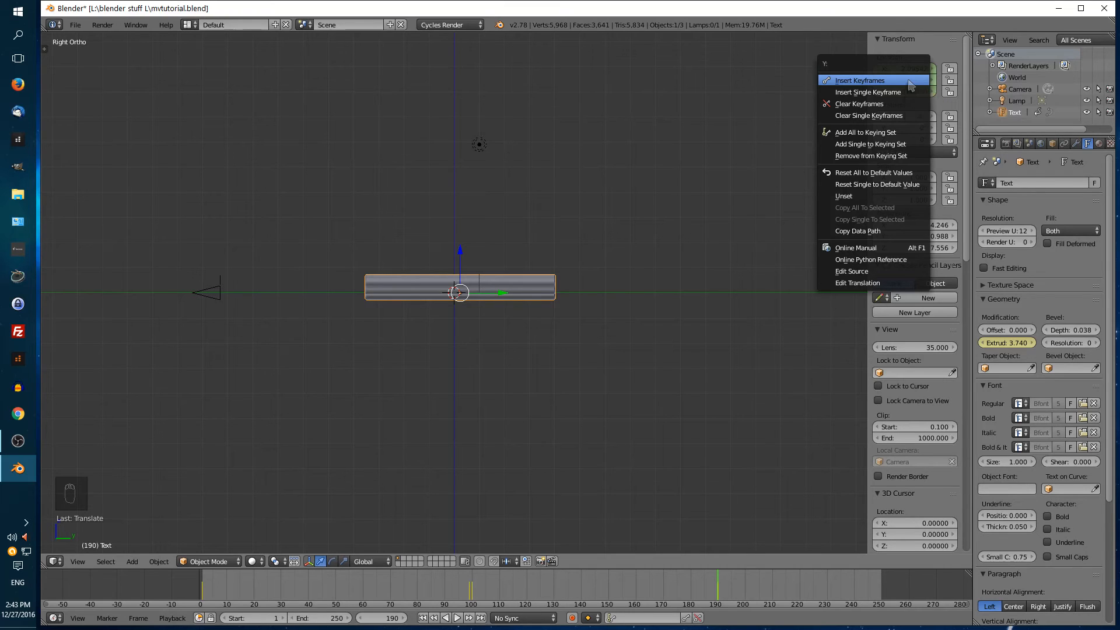
click(909, 81)
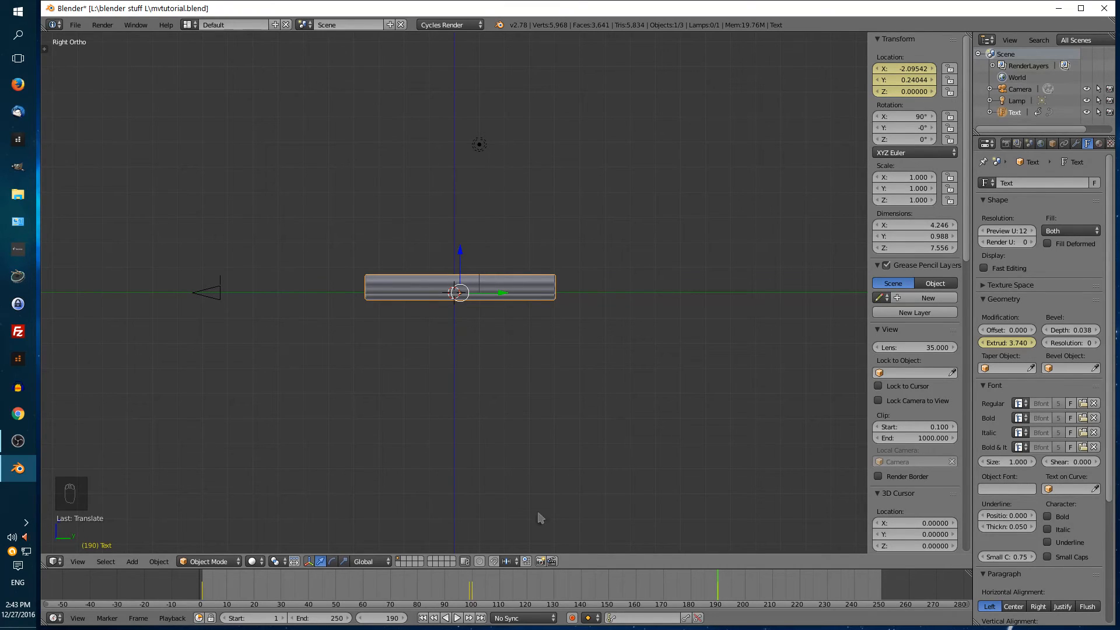
Step: Play the animation from the first frame in the right side view to check how the text extends and retracts, then stop it
click(423, 618)
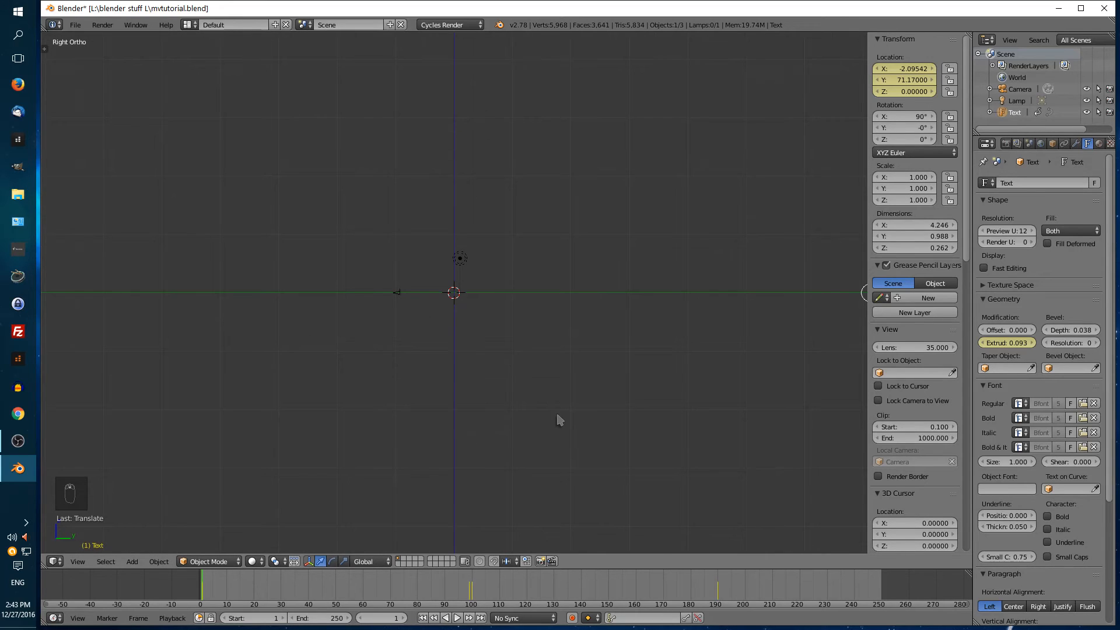
shift+middle_drag(577, 425, 417, 394)
click(457, 618)
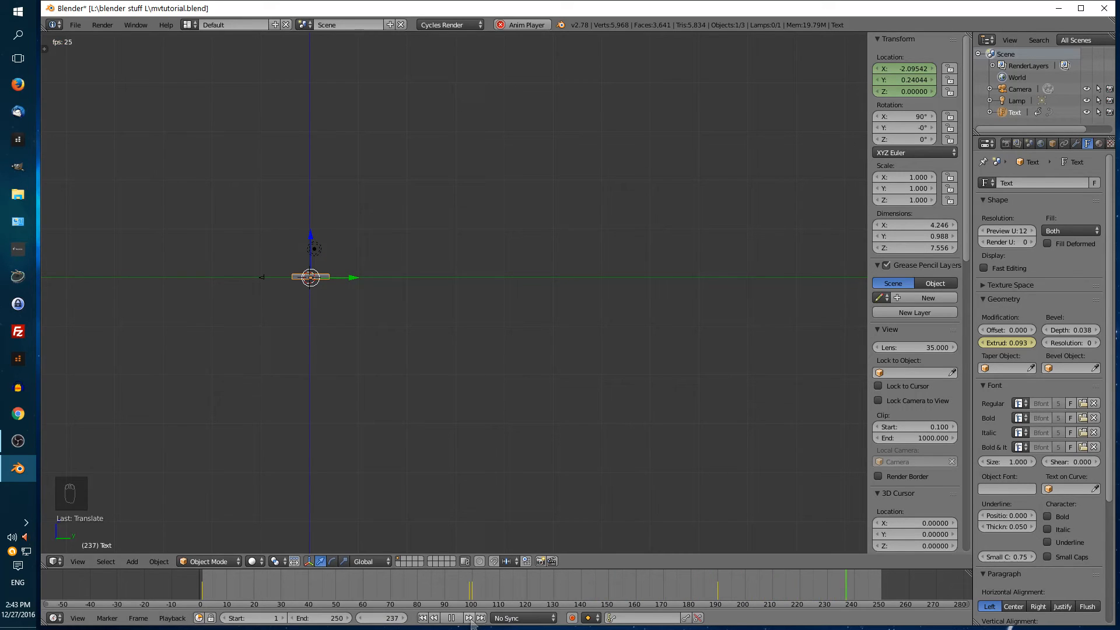
click(451, 618)
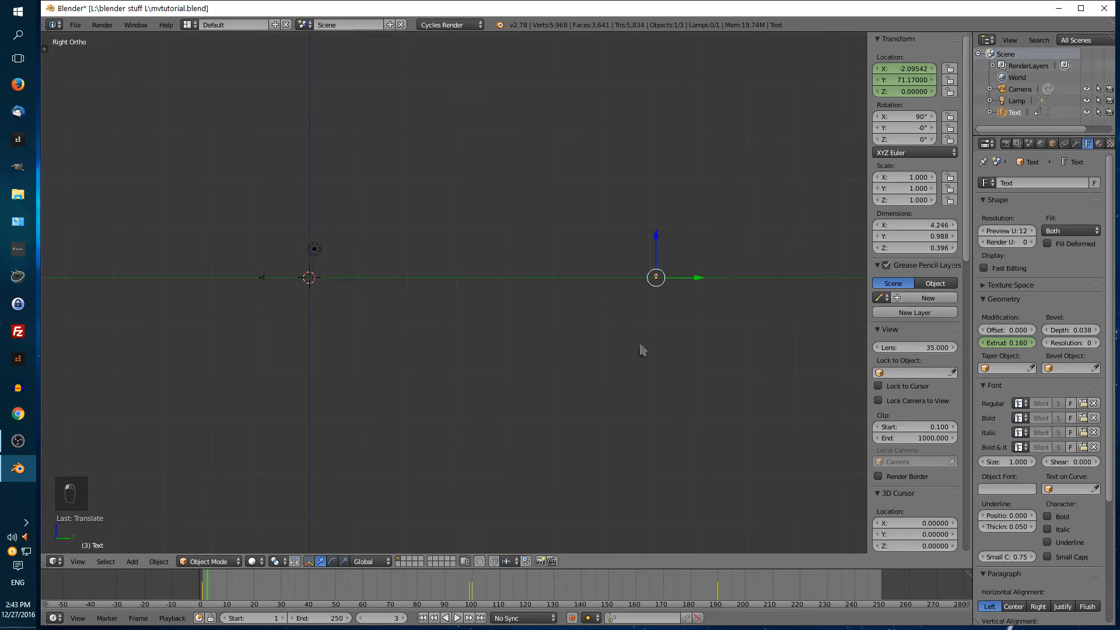
Step: Play the animation through the camera view, then replay it from frame 1 and stop it around frame 65
key(KP_0)
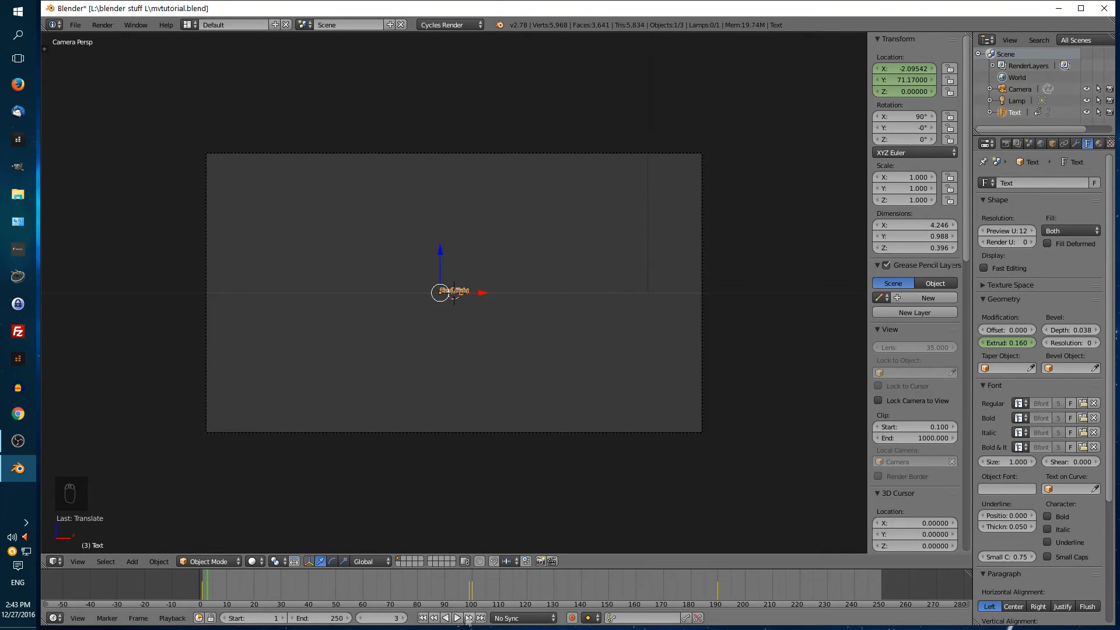
key(alt+a)
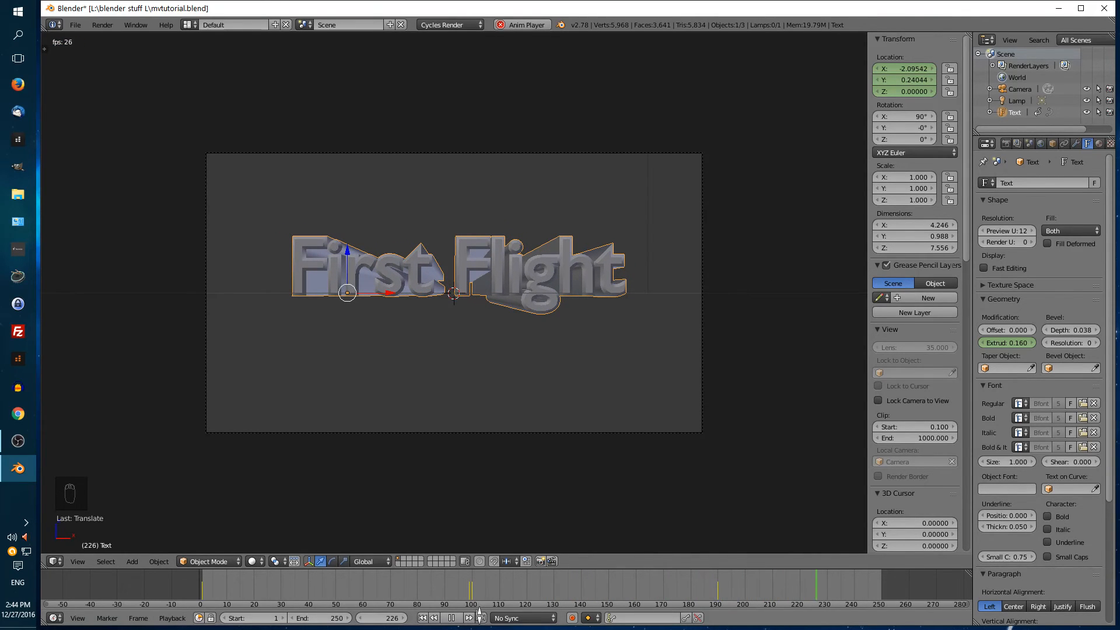
click(451, 618)
click(423, 618)
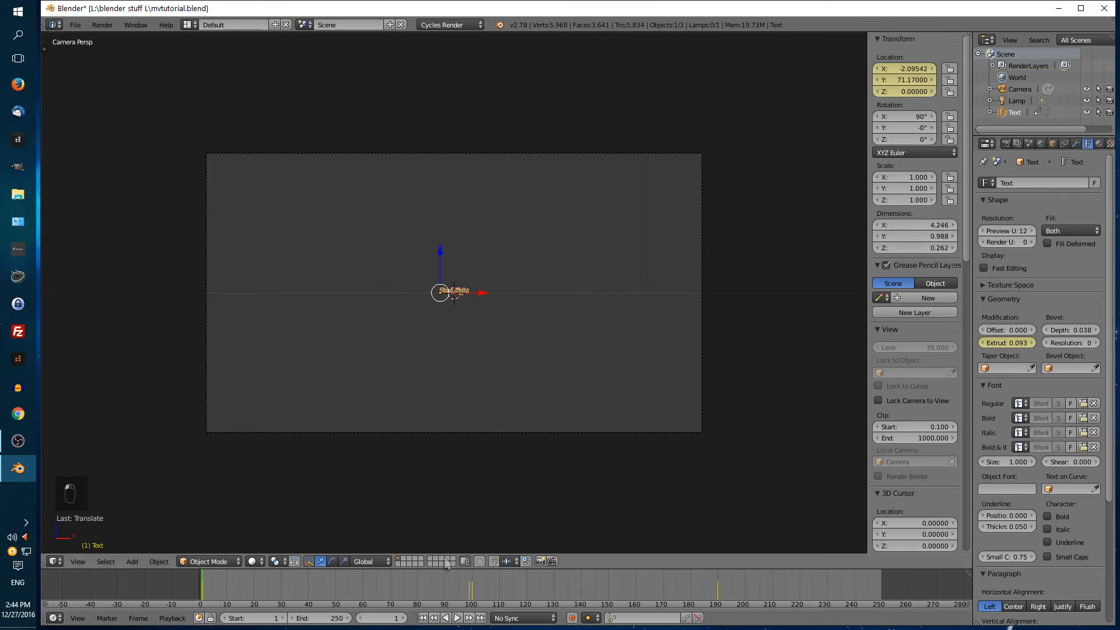
click(457, 618)
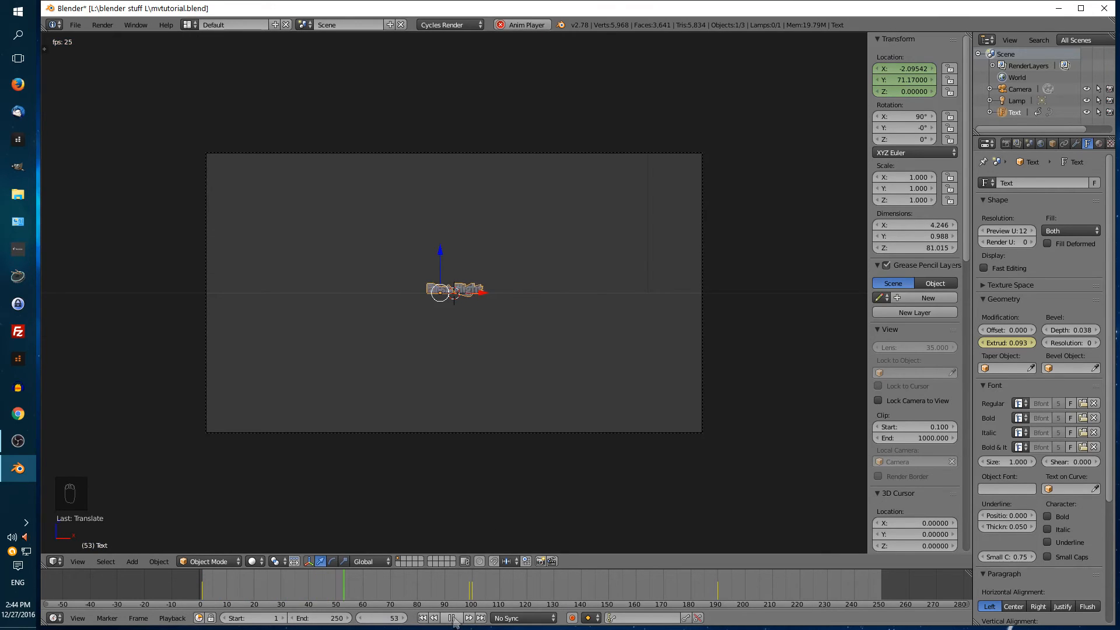
click(452, 617)
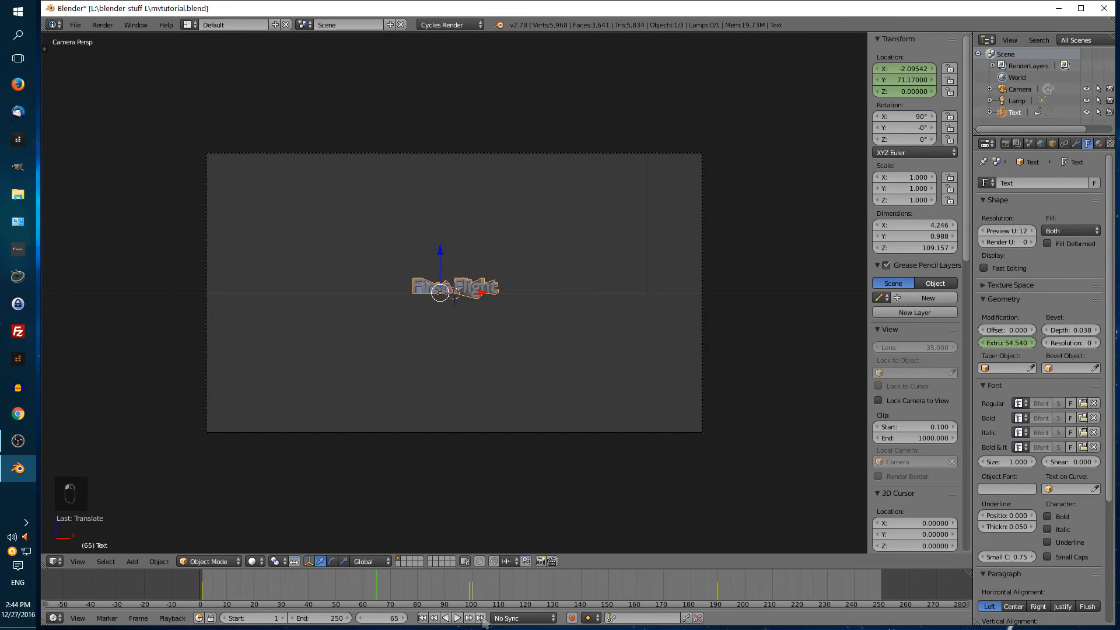
Step: Jump ahead to the keyframe at frame 190 and inspect the title up close through the camera
click(470, 618)
click(470, 618)
scroll(604, 347, up, 2)
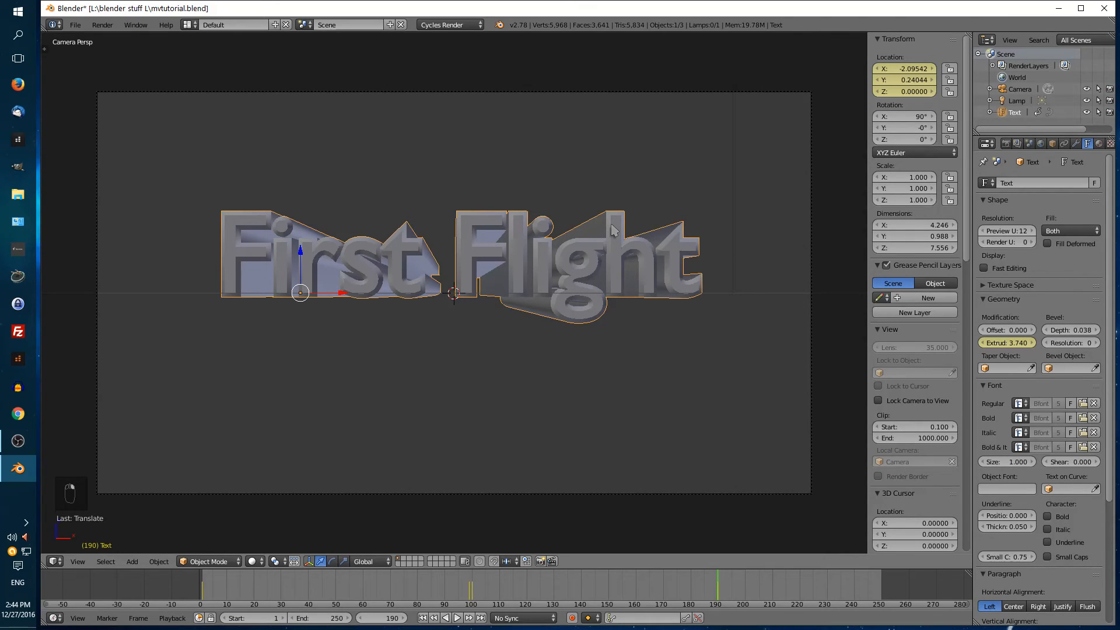
Step: Create a new material for the text object and name it Title
click(1100, 145)
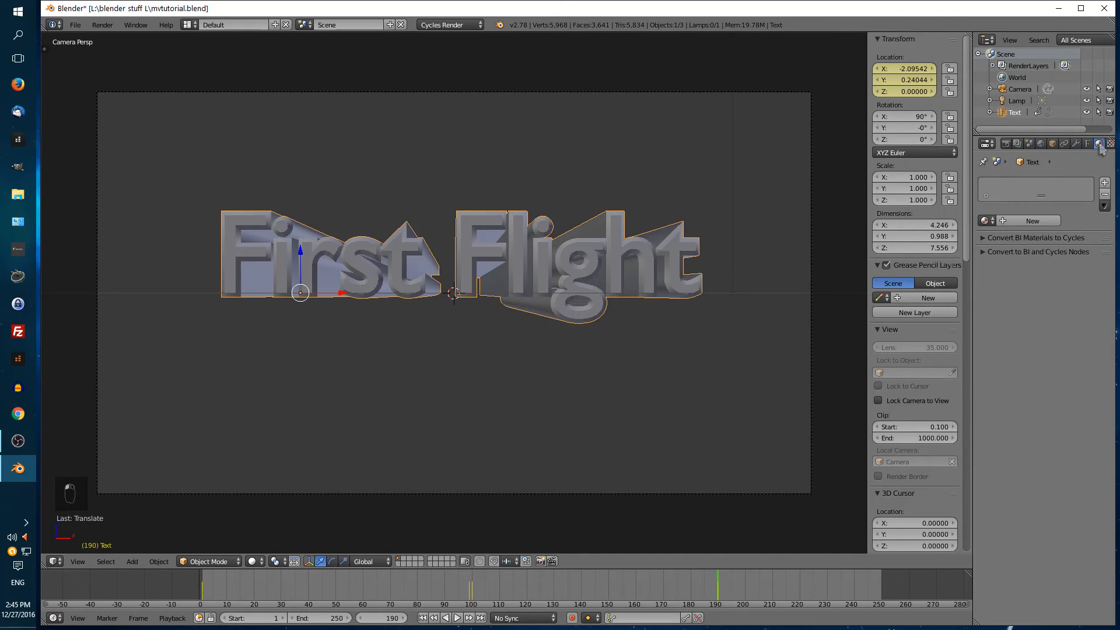
click(1032, 222)
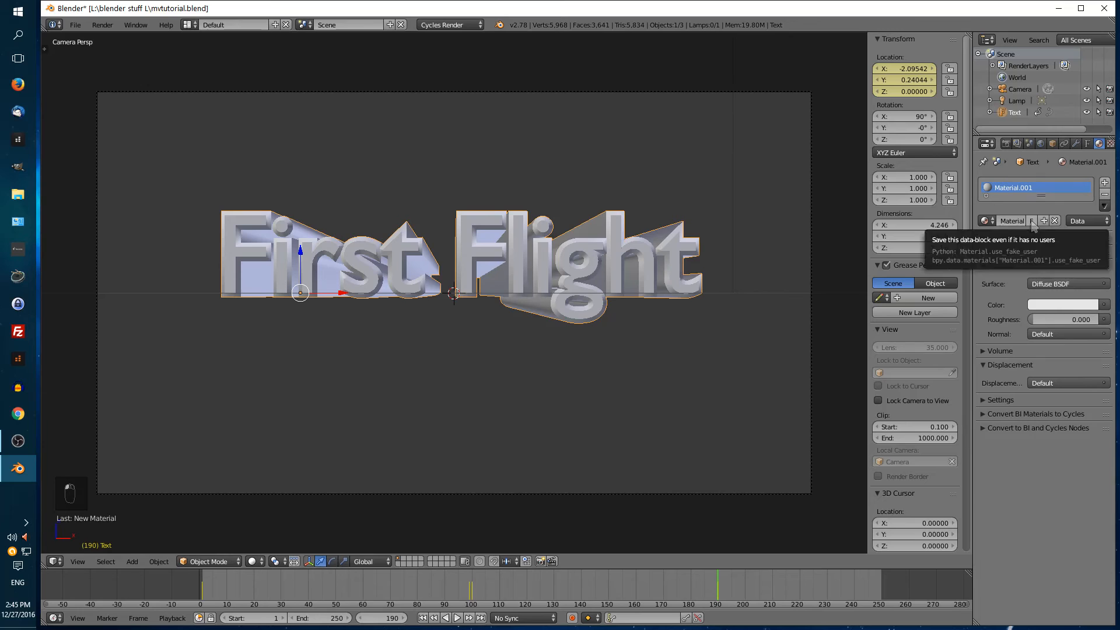
click(1011, 222)
text(Title)
key(Return)
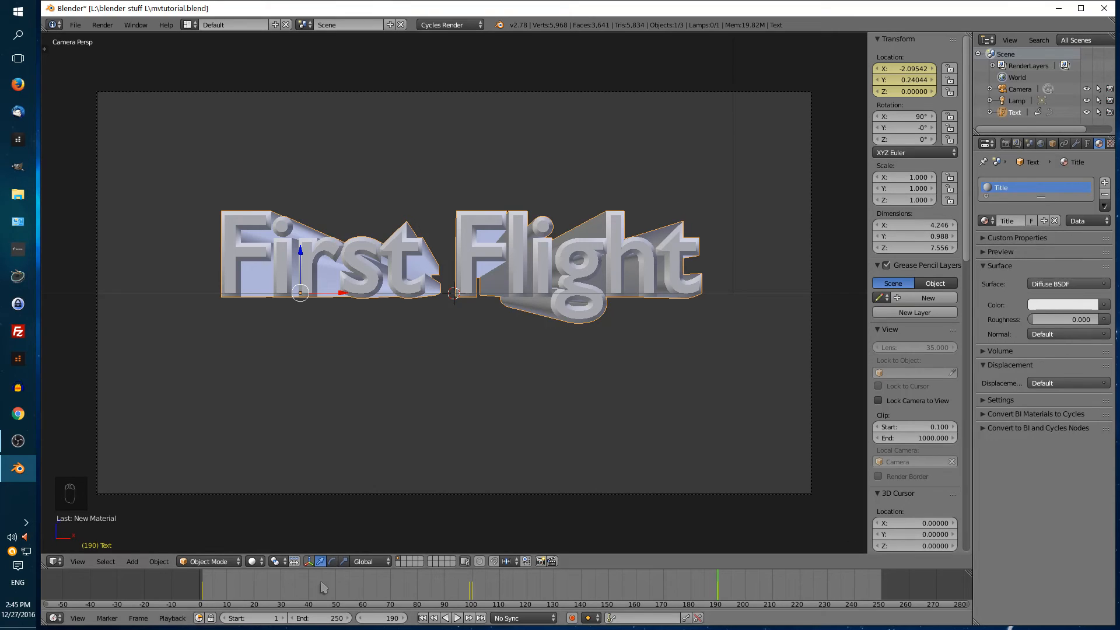
Step: Set the Title material's diffuse colour to red and preview it in Material, then Rendered viewport shading
click(263, 563)
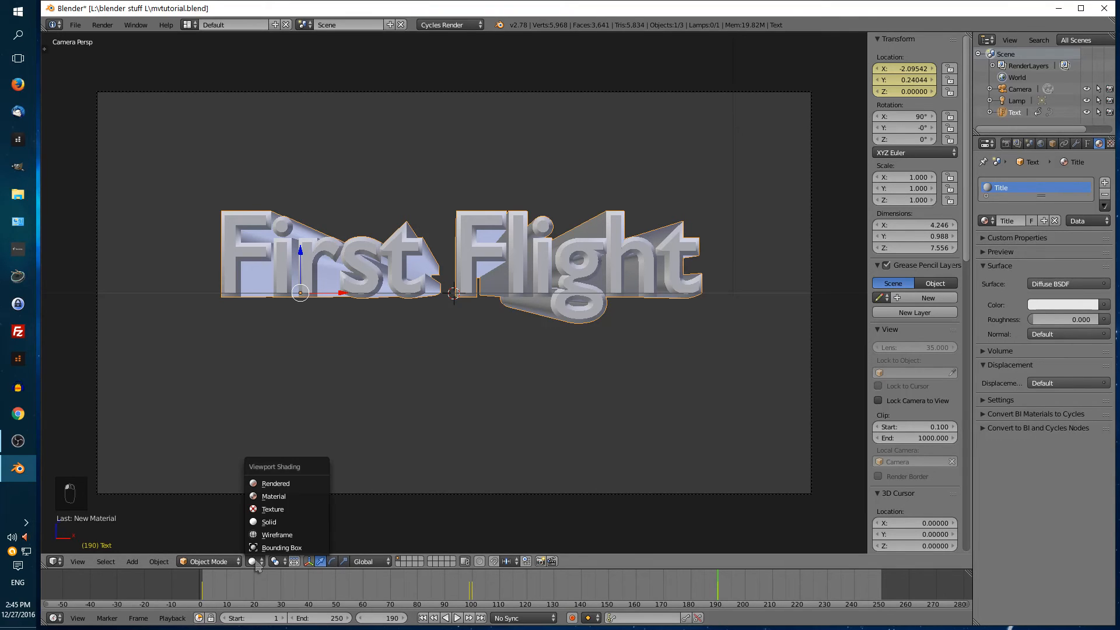
click(269, 496)
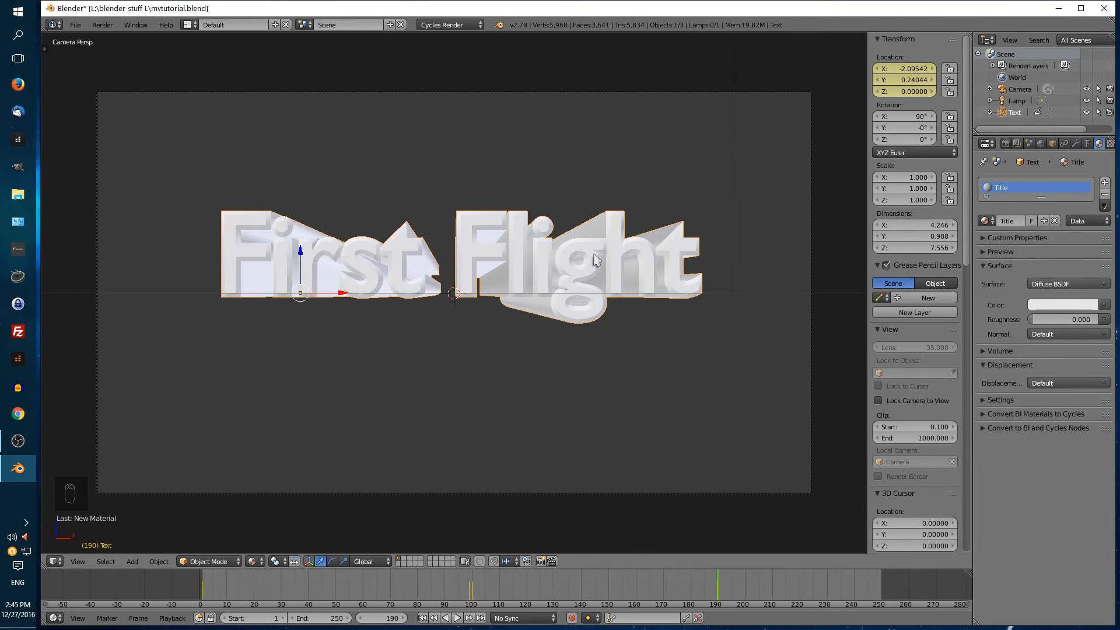
click(1074, 306)
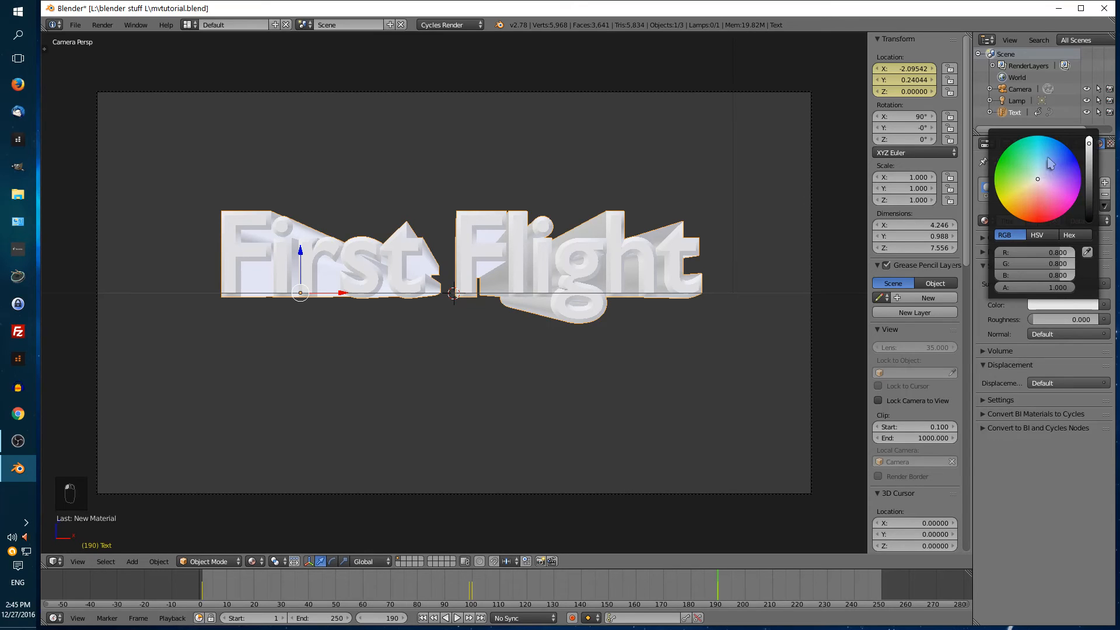
click(1034, 220)
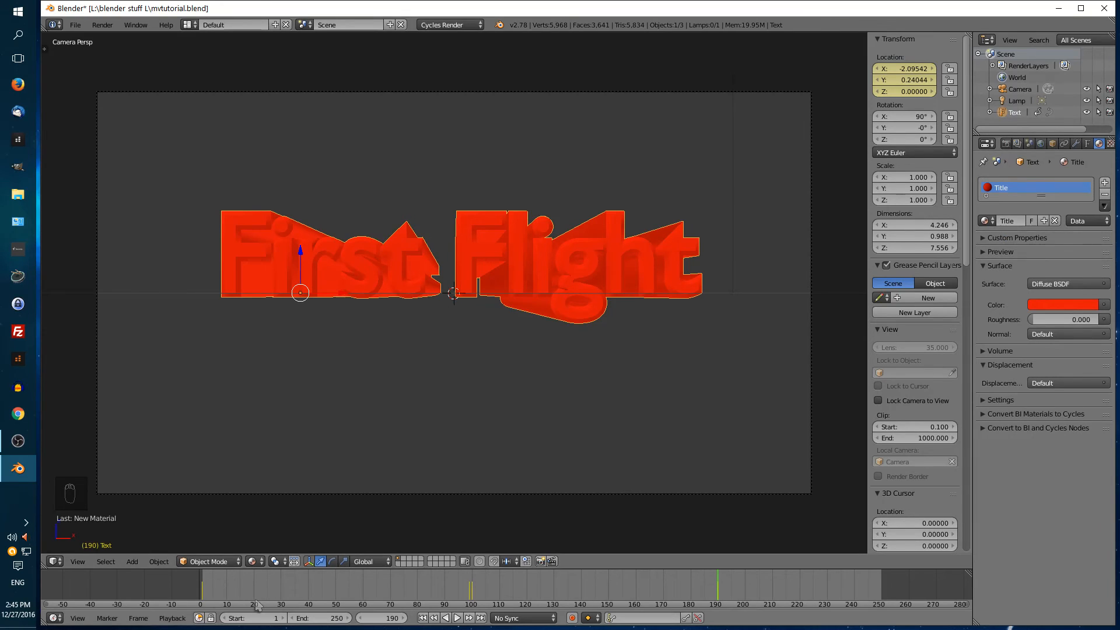
click(252, 562)
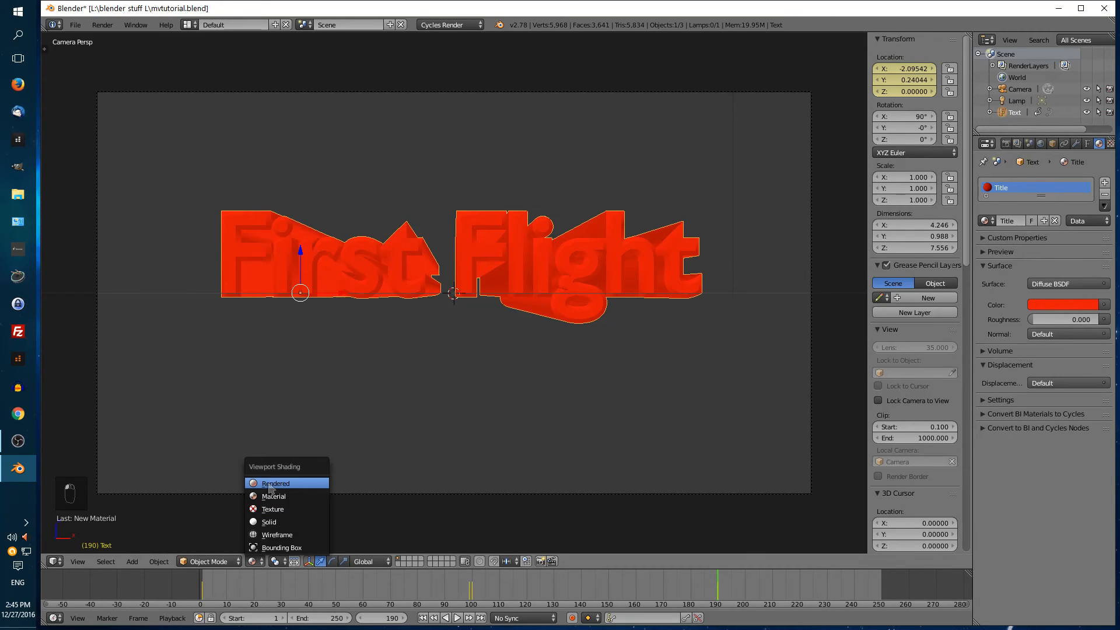
click(270, 483)
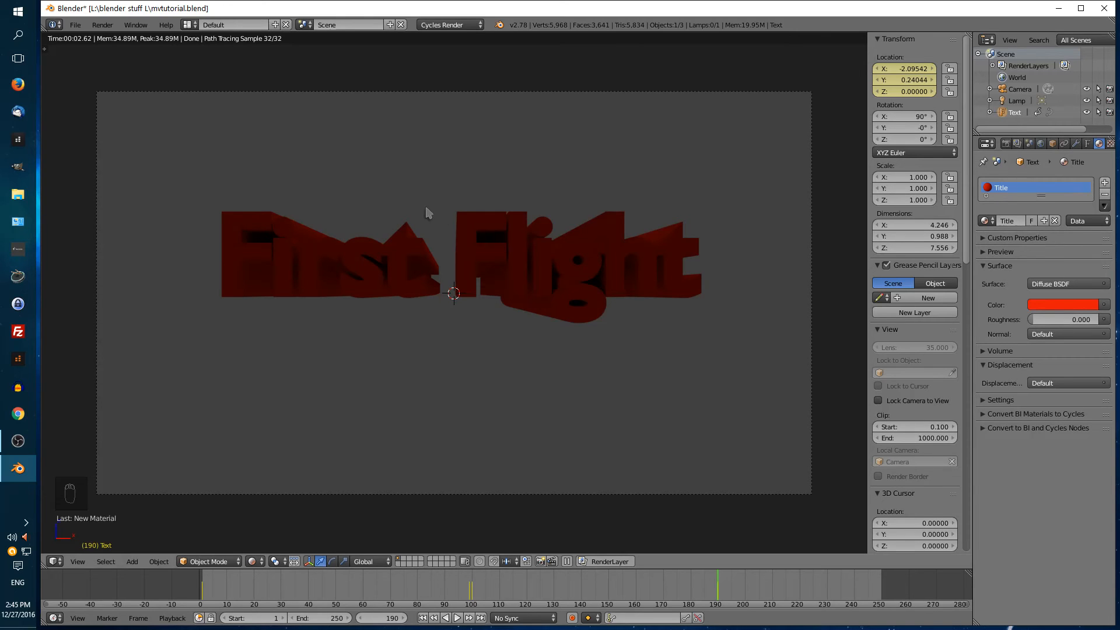
Step: Switch to the Compositing layout, show the Title material's shader nodes, and space the Diffuse BSDF and Material Output nodes apart
click(189, 25)
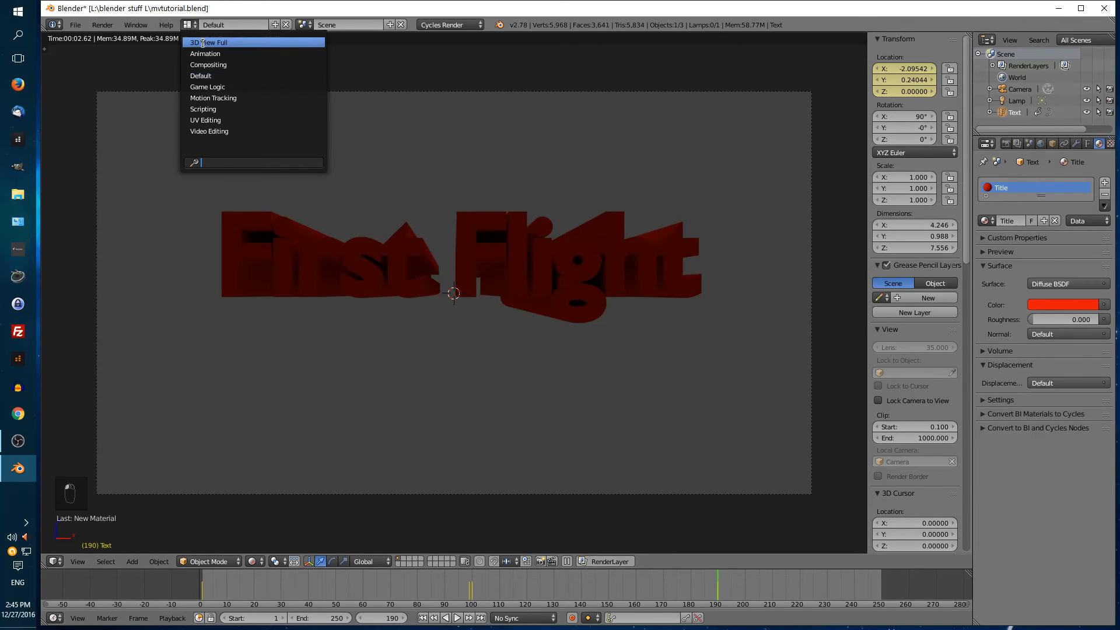
click(217, 64)
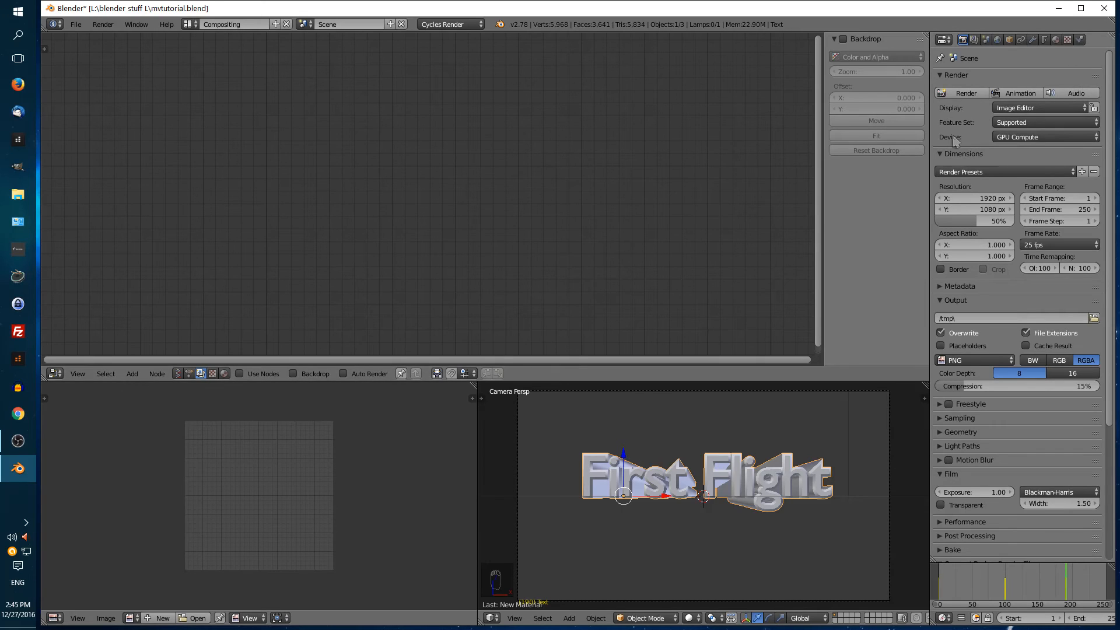
click(224, 373)
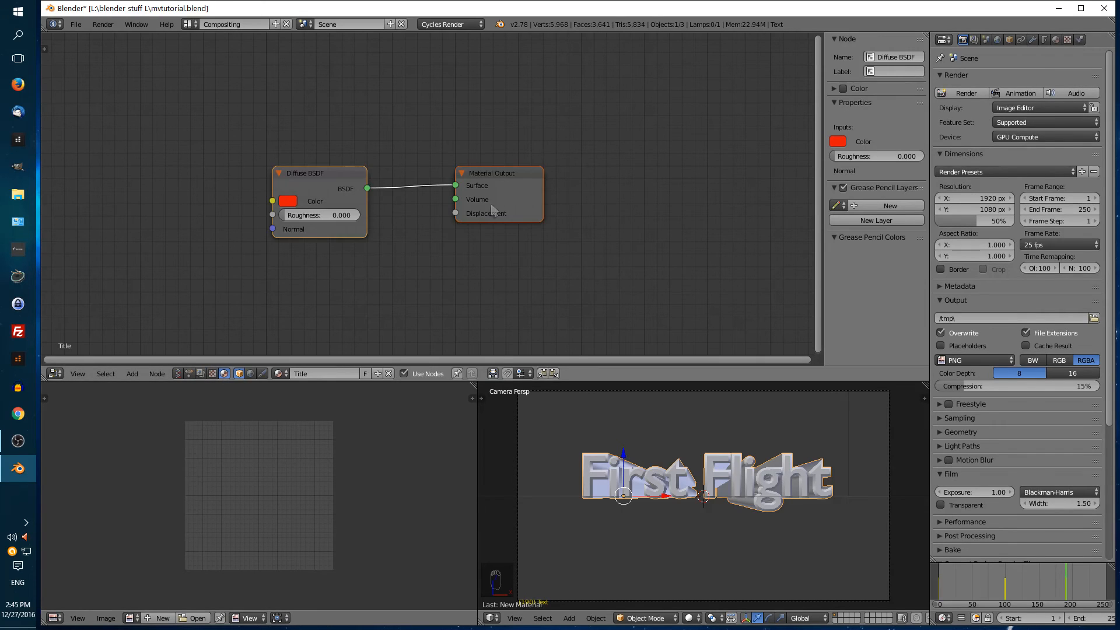
drag(494, 177, 691, 173)
drag(352, 180, 423, 148)
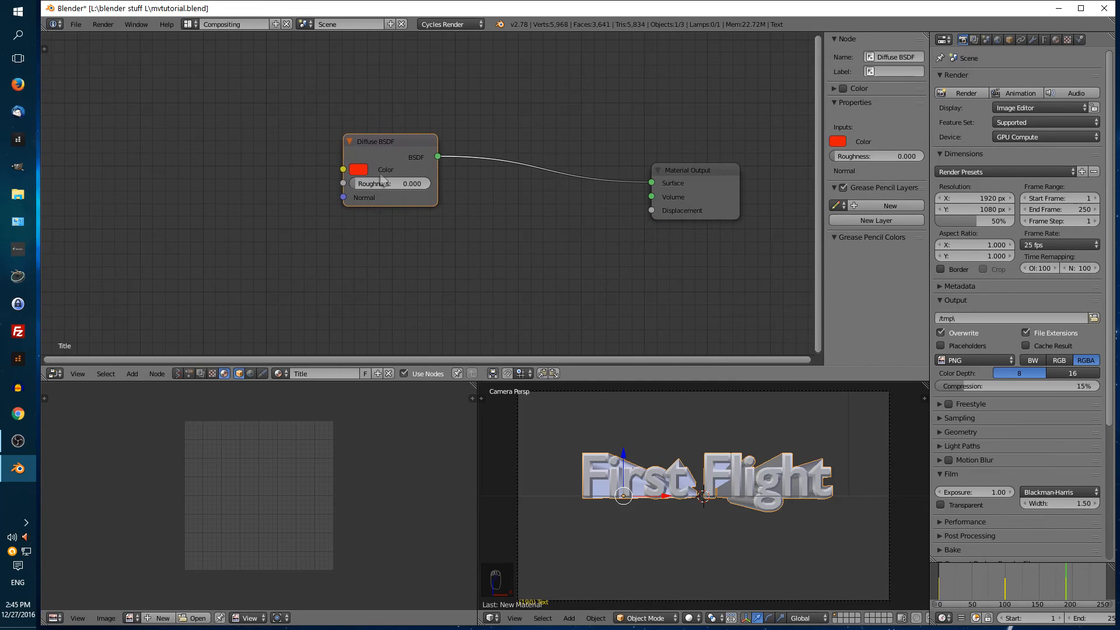
Step: Change the Diffuse BSDF node's colour to blue and reposition both nodes to make room between them
click(359, 169)
mouse_move(401, 253)
mouse_down()
mouse_move(403, 231)
mouse_move(435, 204)
mouse_up()
click(402, 374)
click(403, 374)
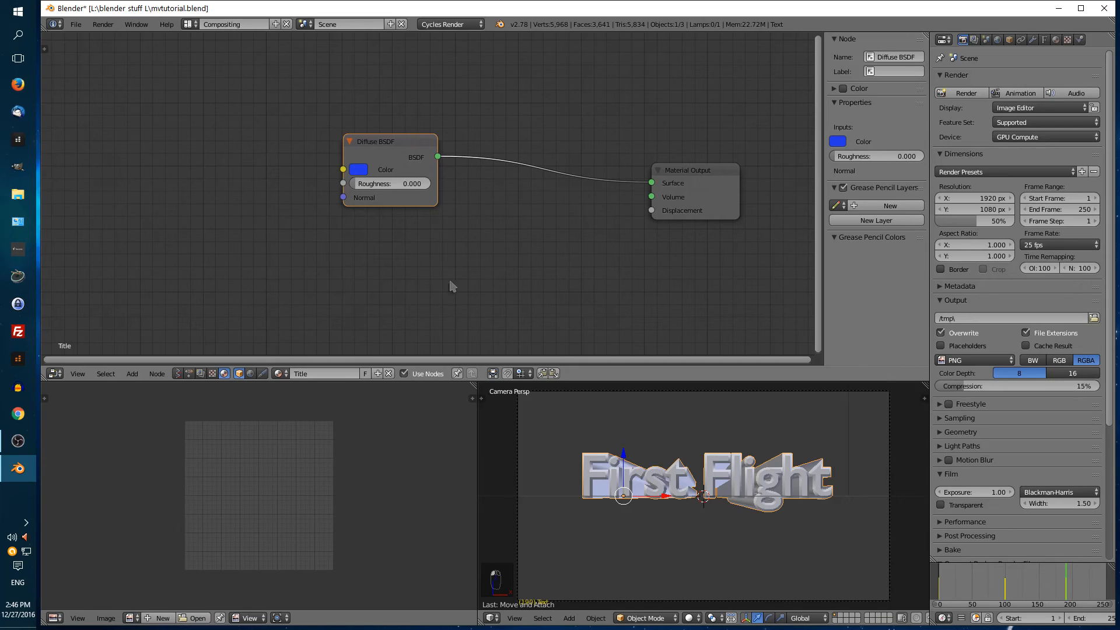
drag(402, 138, 333, 91)
drag(706, 175, 692, 171)
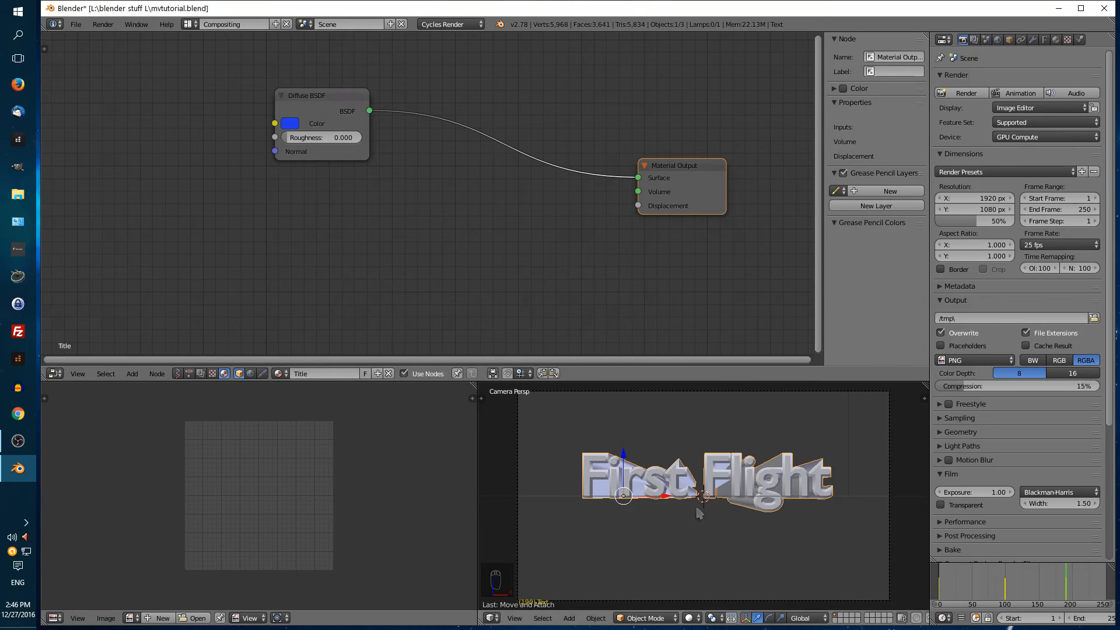
Step: Show the material properties and insert a Mix Shader node on the link between the Diffuse BSDF and Material Output
scroll(728, 483, up, 3)
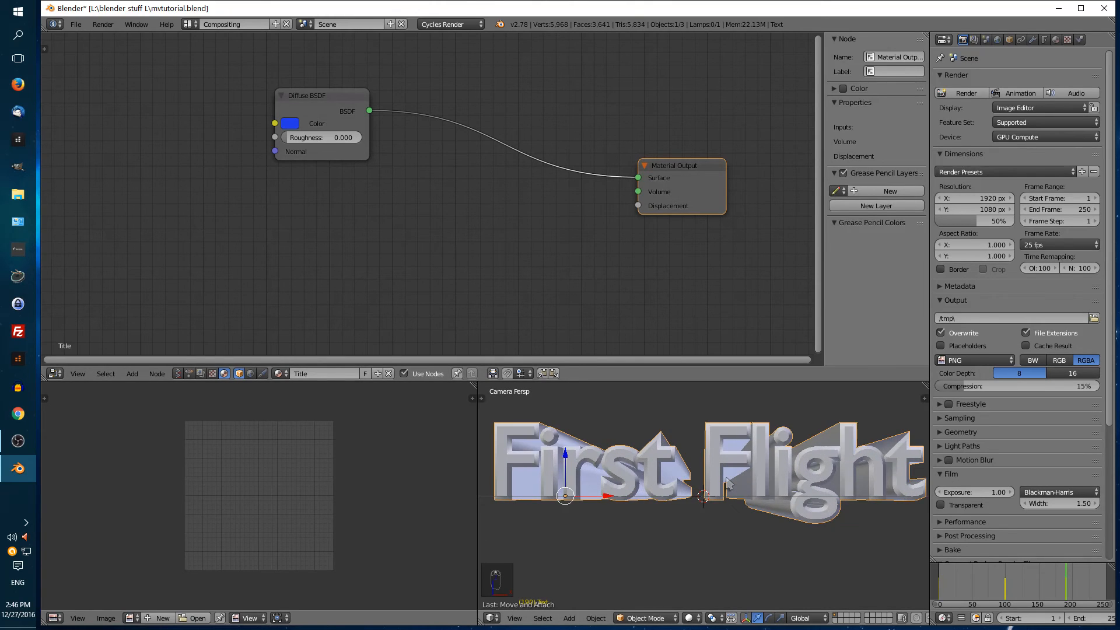
scroll(727, 483, down, 1)
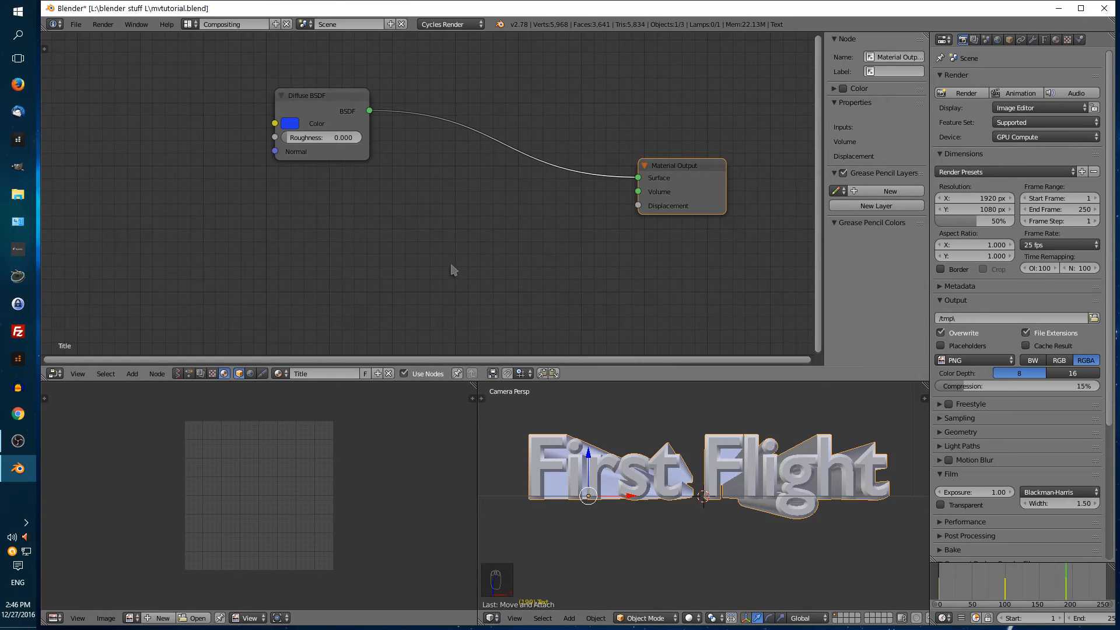
click(1056, 39)
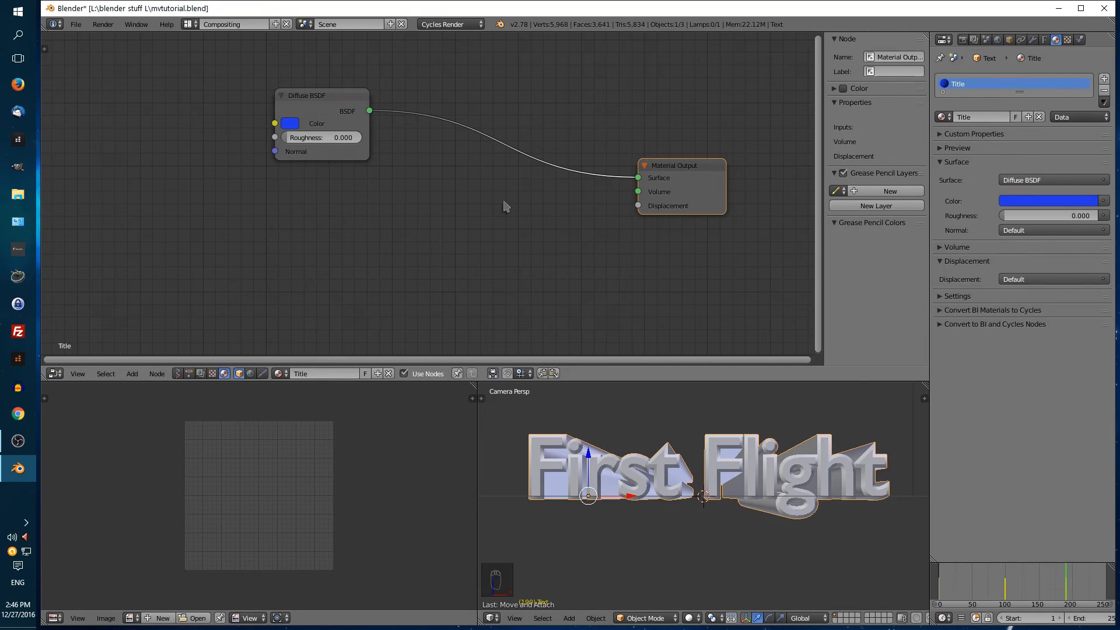
click(132, 374)
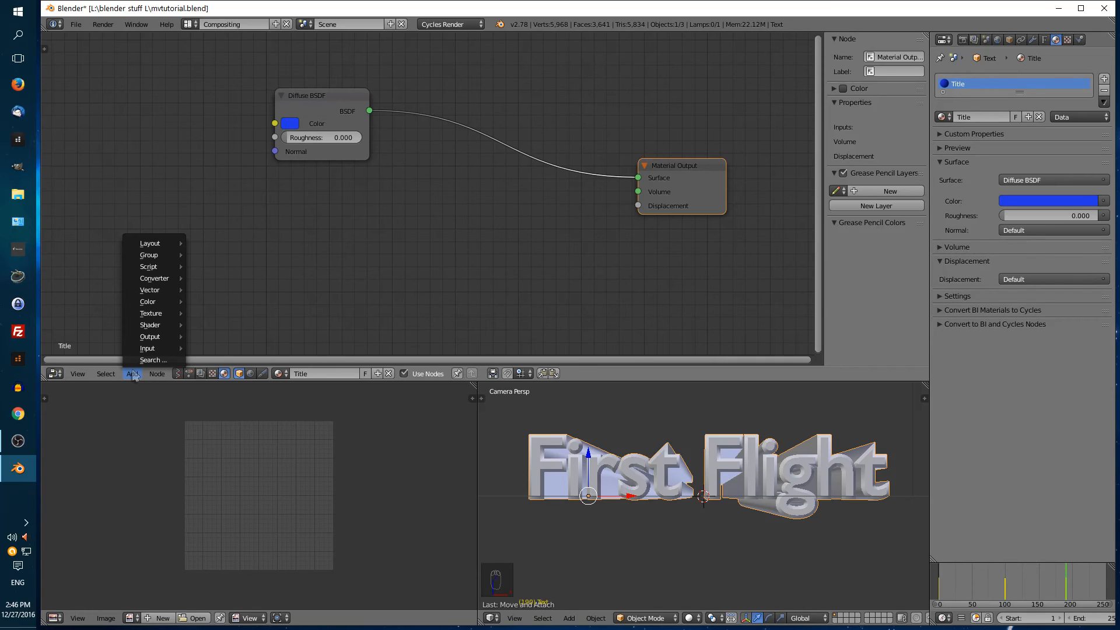
mouse_move(146, 329)
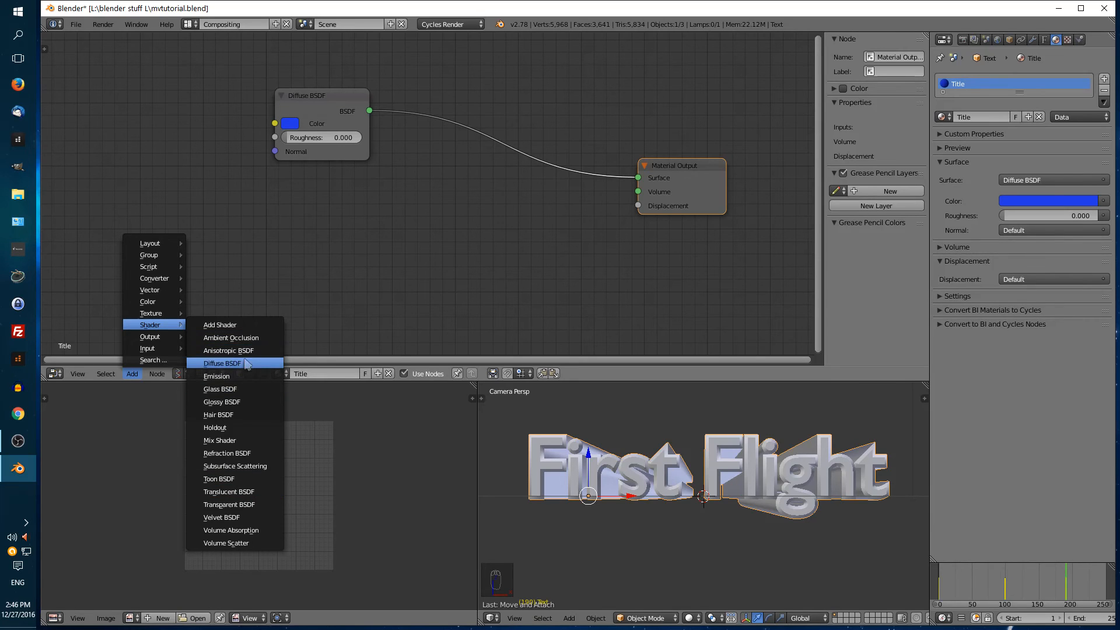
click(246, 440)
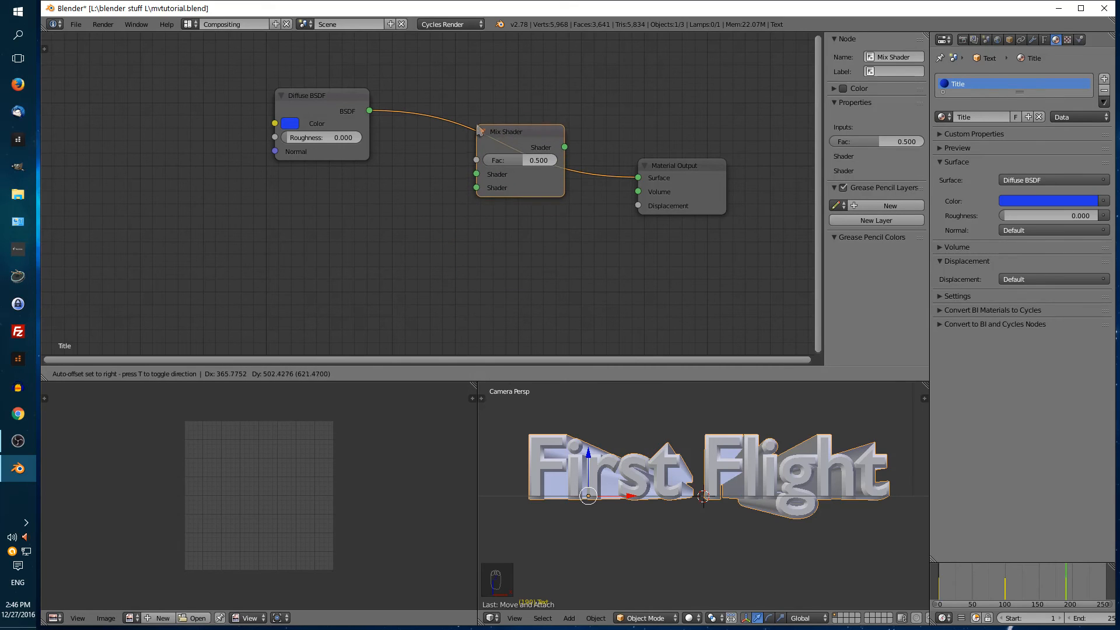
click(478, 129)
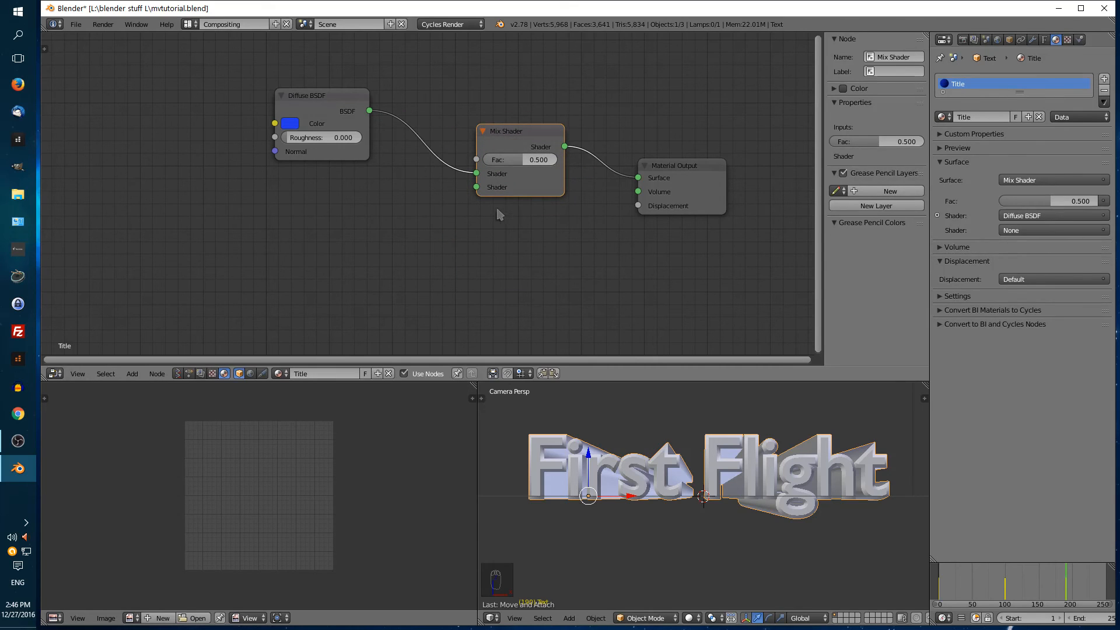
drag(540, 131, 539, 166)
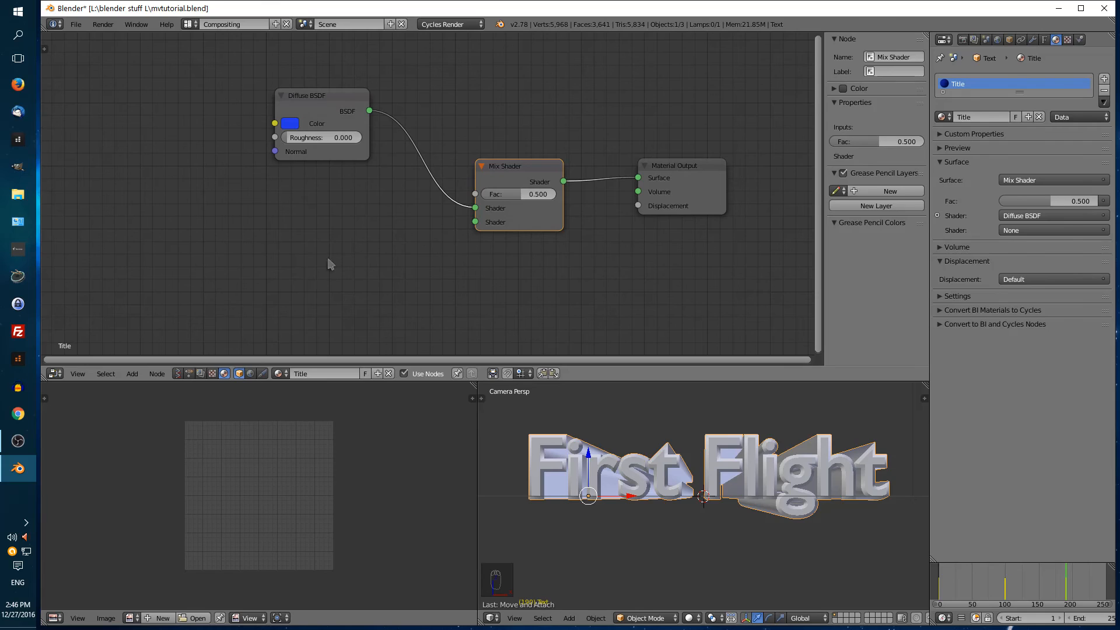
Step: Add a second Diffuse BSDF below the blue one and link it to the Mix Shader's second shader input
click(132, 374)
key(shift+a)
mouse_move(307, 277)
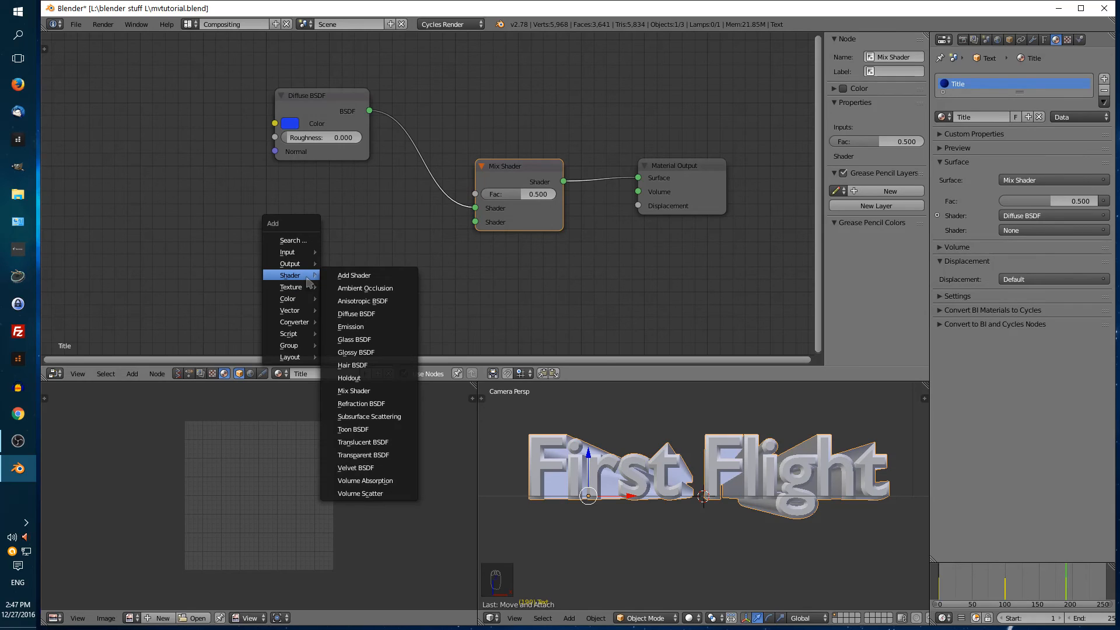
click(357, 314)
click(368, 228)
drag(369, 229, 482, 231)
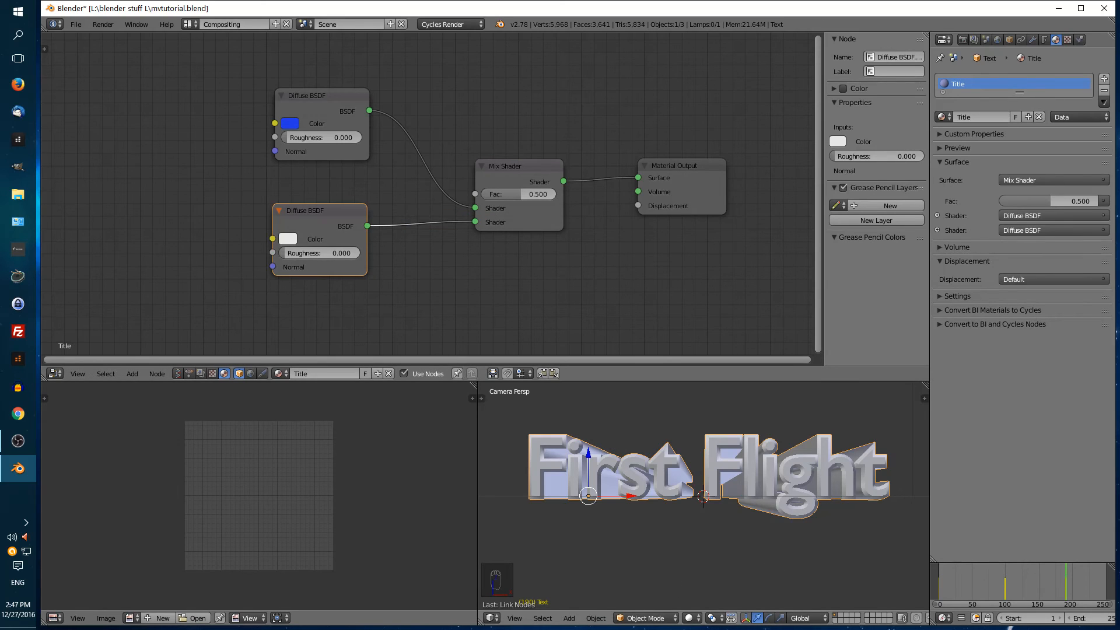
Step: Set the camera viewport to Rendered shading and raise the Mix Shader's factor to 1.000
click(689, 618)
click(705, 542)
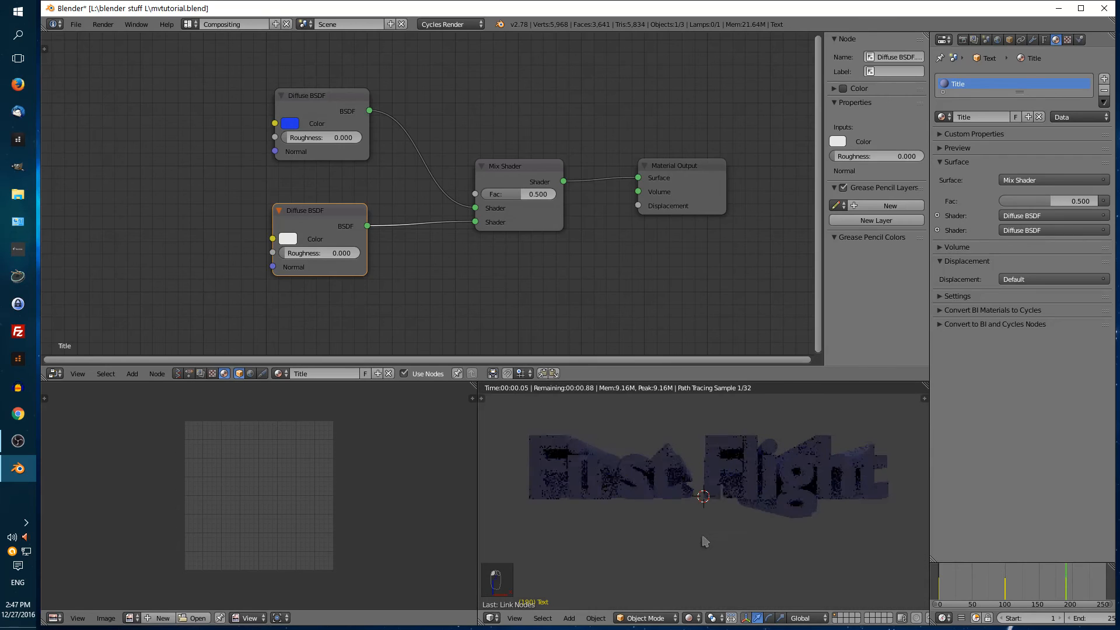
drag(531, 200, 560, 200)
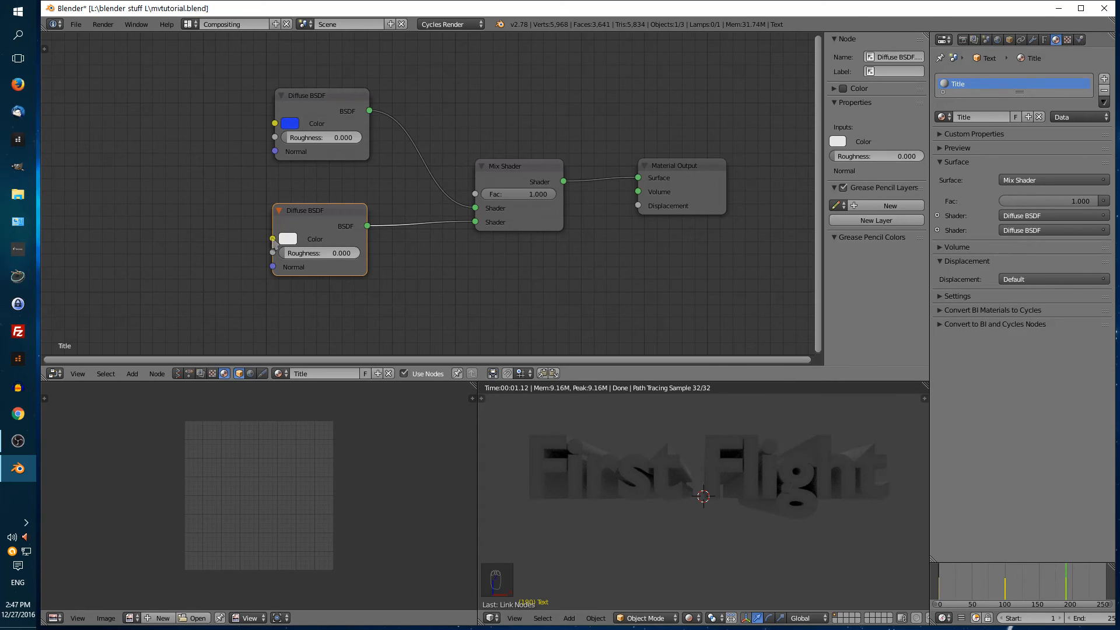
Step: Set the second Diffuse BSDF's colour to orange (R 0.800, G 0.104, B 0.013), testing the mix factor but keeping it at 1.000
click(289, 239)
click(316, 134)
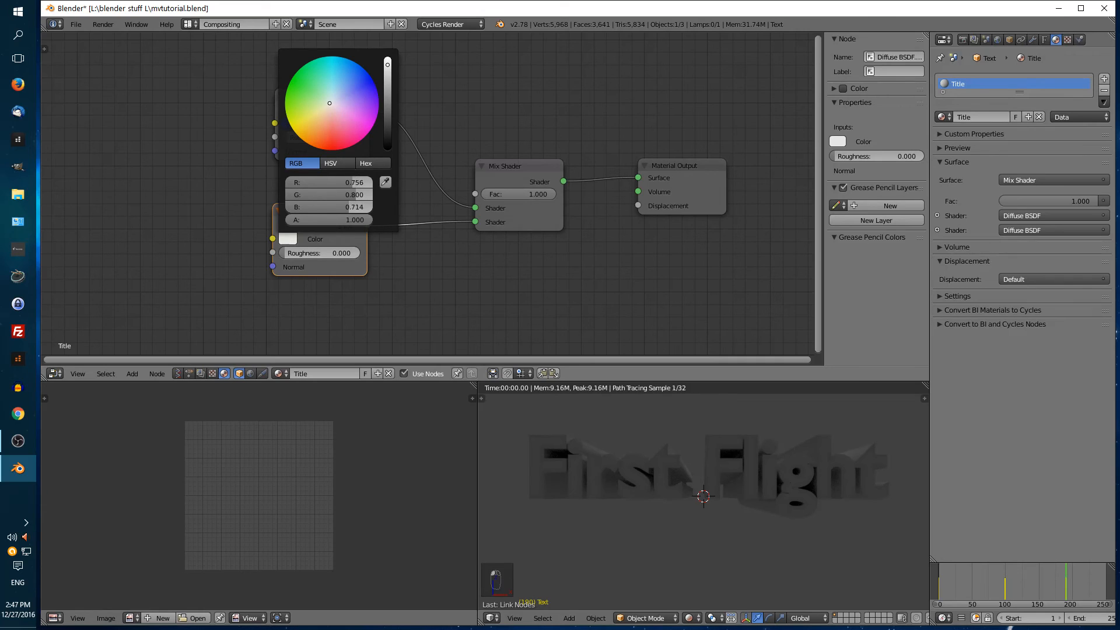
drag(315, 133, 319, 143)
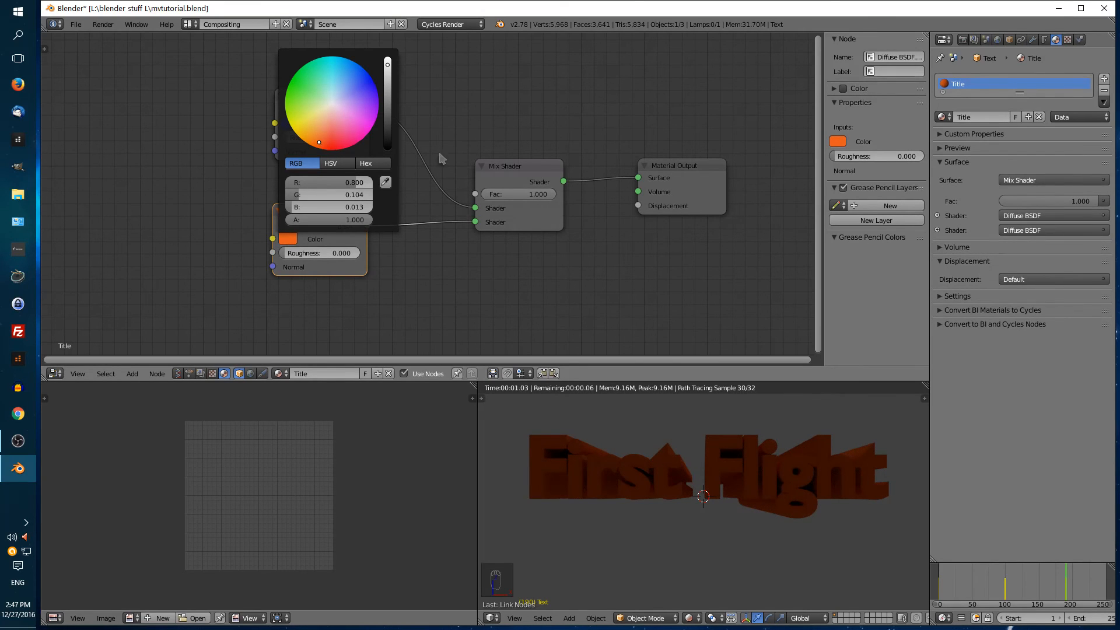
mouse_move(535, 196)
mouse_down()
mouse_move(459, 197)
mouse_move(535, 197)
mouse_up()
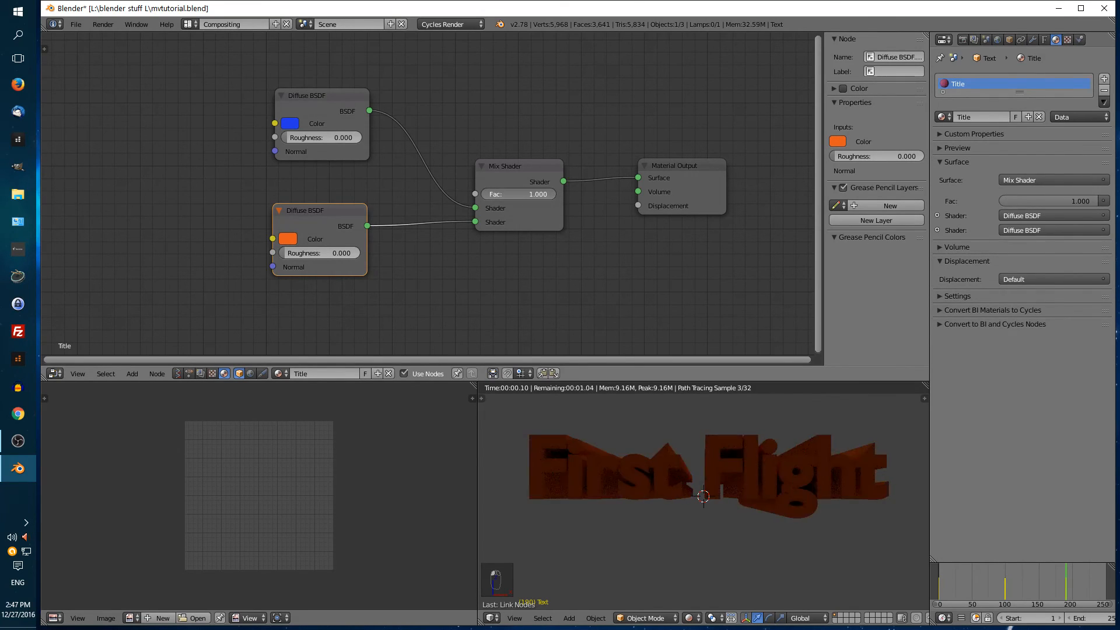
Step: Move both Diffuse BSDF nodes farther from the Mix Shader and stack them closely, blue above orange
drag(330, 104, 288, 123)
drag(325, 213, 265, 210)
drag(283, 125, 250, 144)
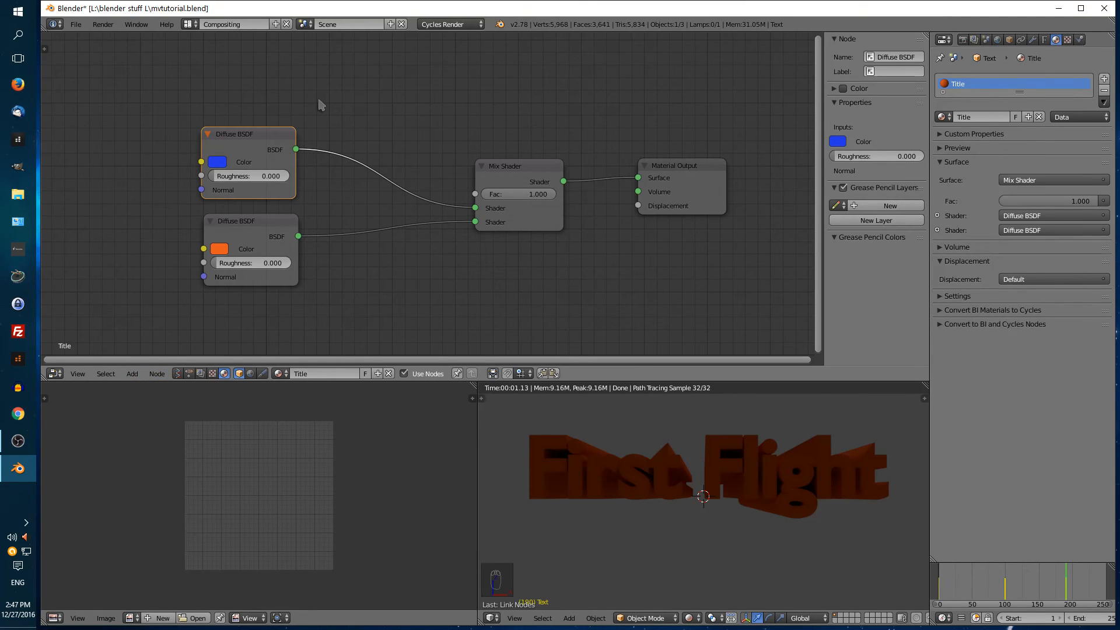
Step: Add a Layer Weight node above the diffuse shaders and link its Facing output to the Mix Shader's Fac input
key(shift+a)
mouse_move(328, 101)
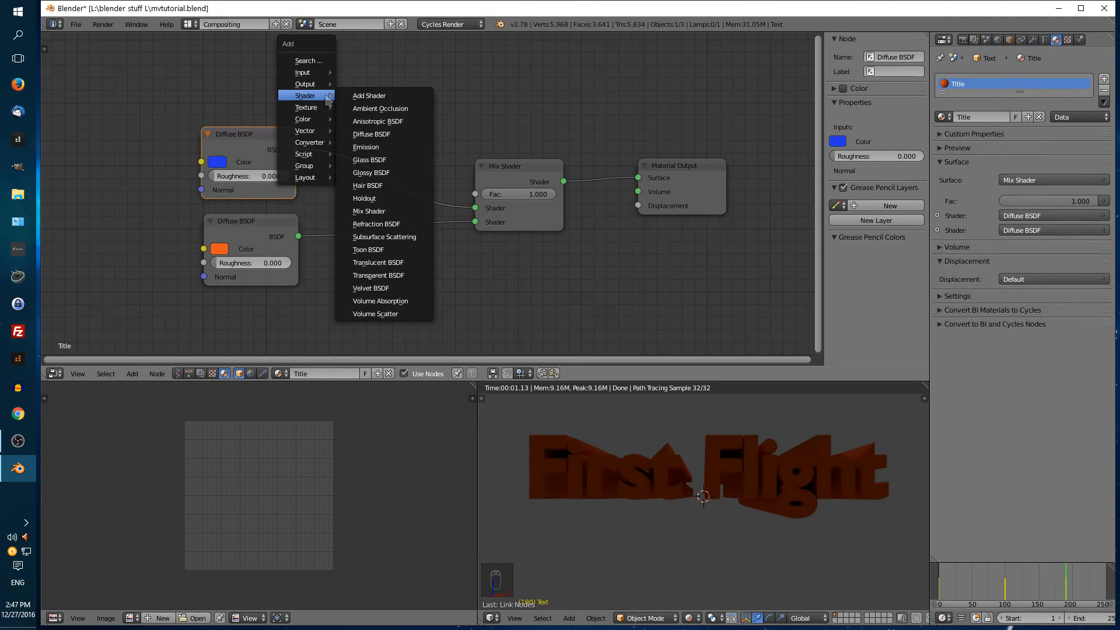
mouse_move(324, 72)
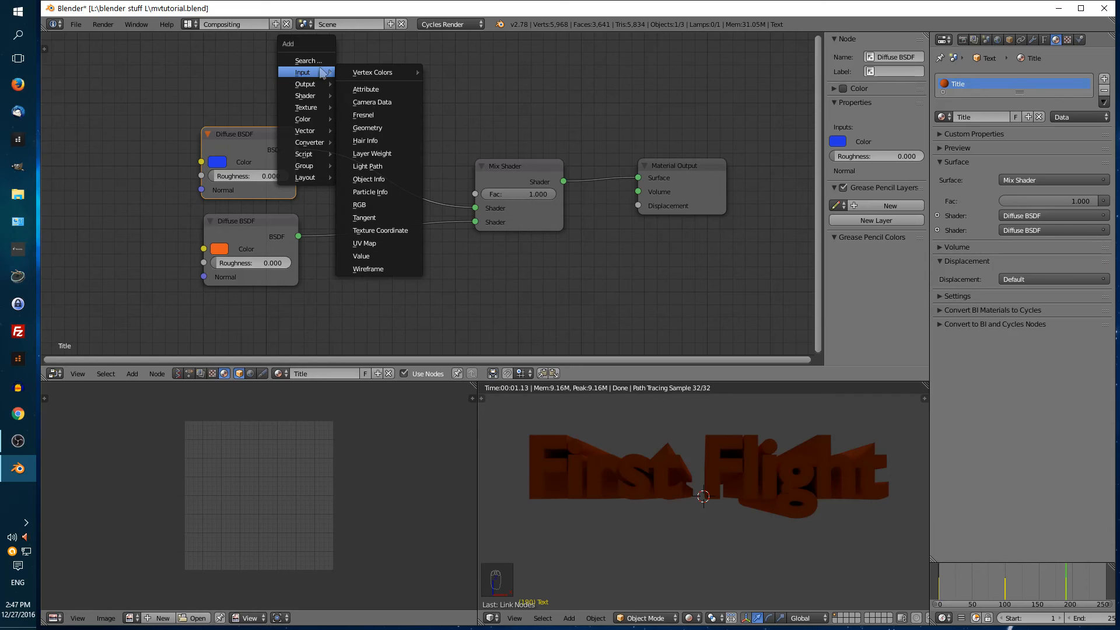
click(373, 153)
click(288, 56)
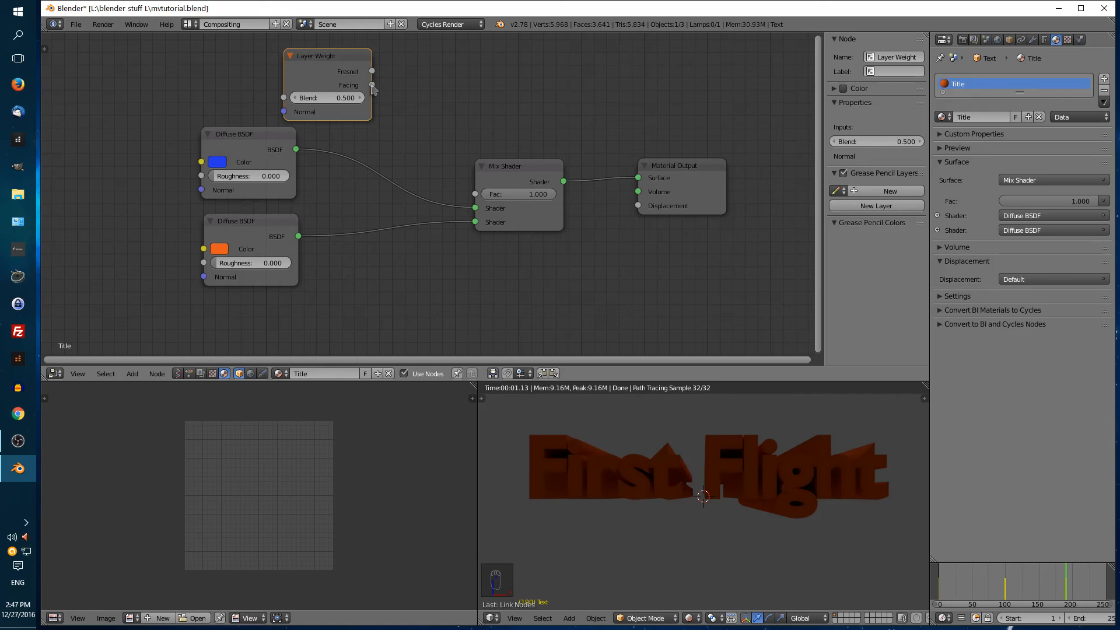
drag(373, 85, 476, 195)
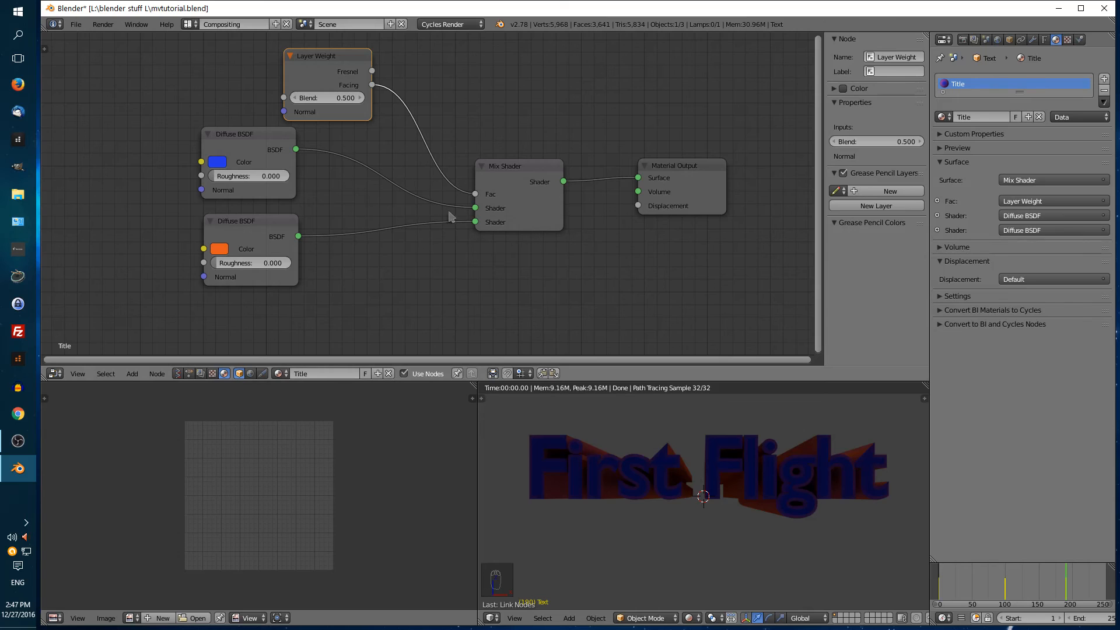
Step: Swap the two Diffuse BSDF links at the Mix Shader's shader inputs and swap them back
drag(476, 224, 506, 213)
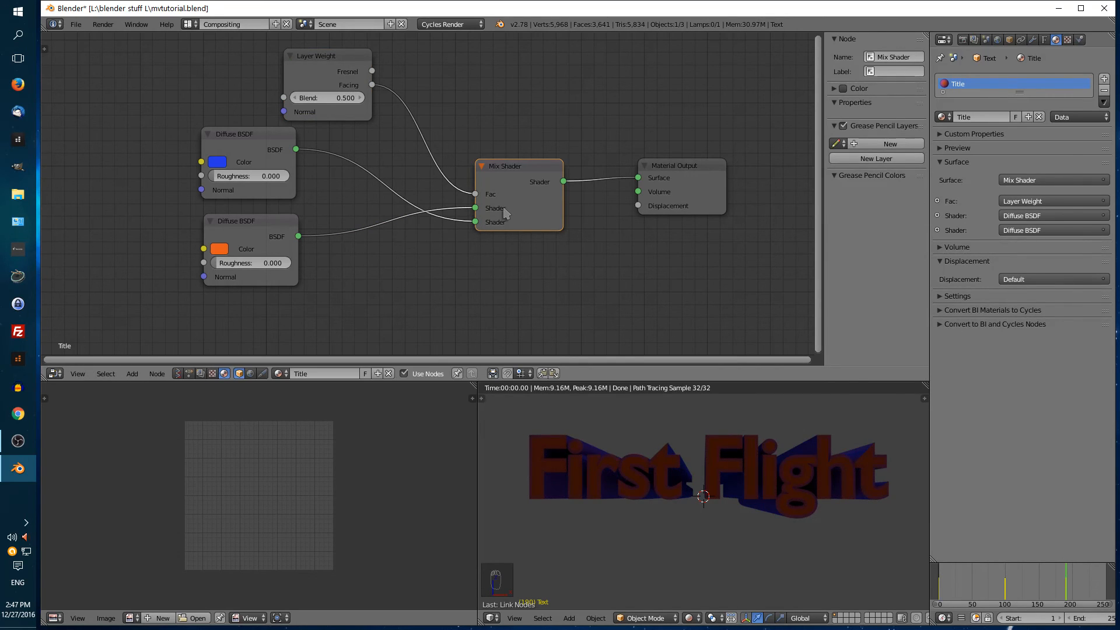
drag(476, 224, 489, 208)
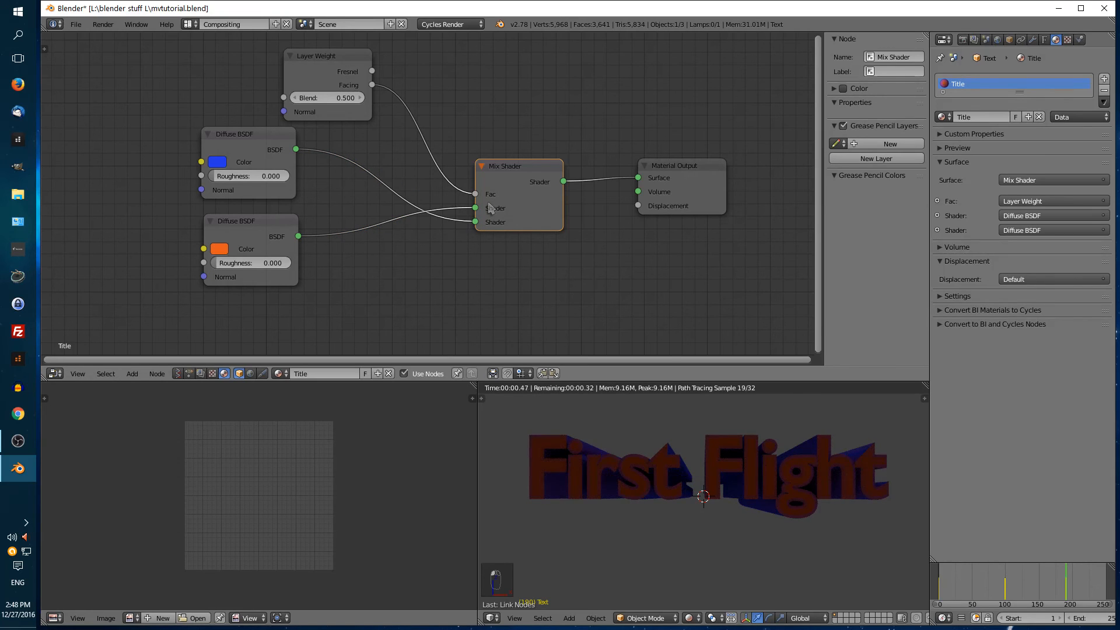
drag(476, 223, 482, 212)
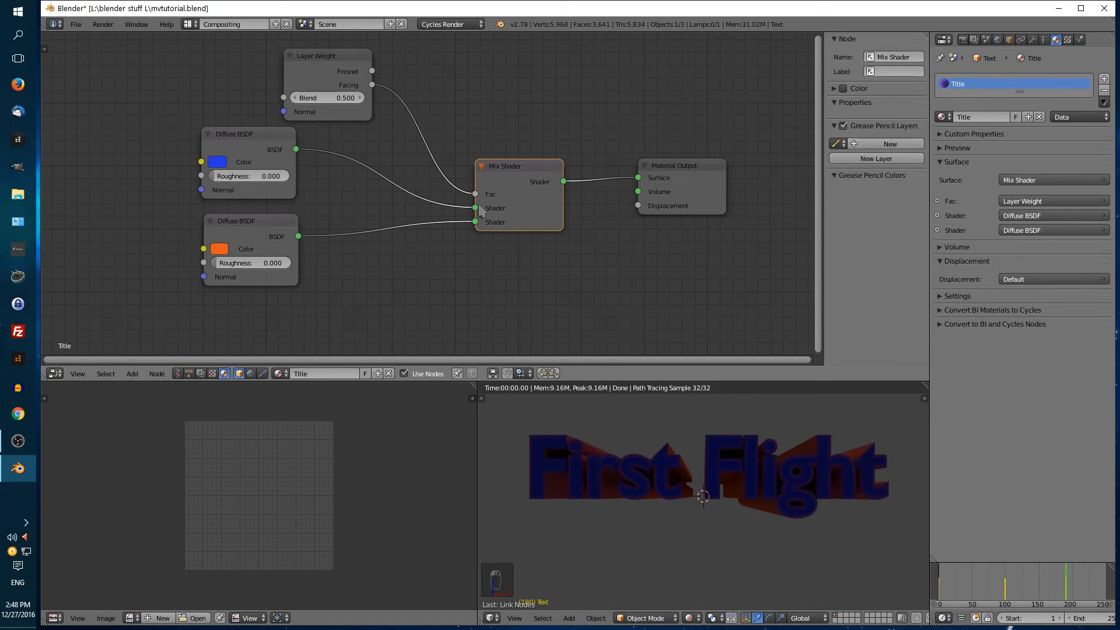
Step: Move the Material Output node farther out and add a Voronoi Texture node, linking its Color output to Displacement
drag(703, 175, 728, 200)
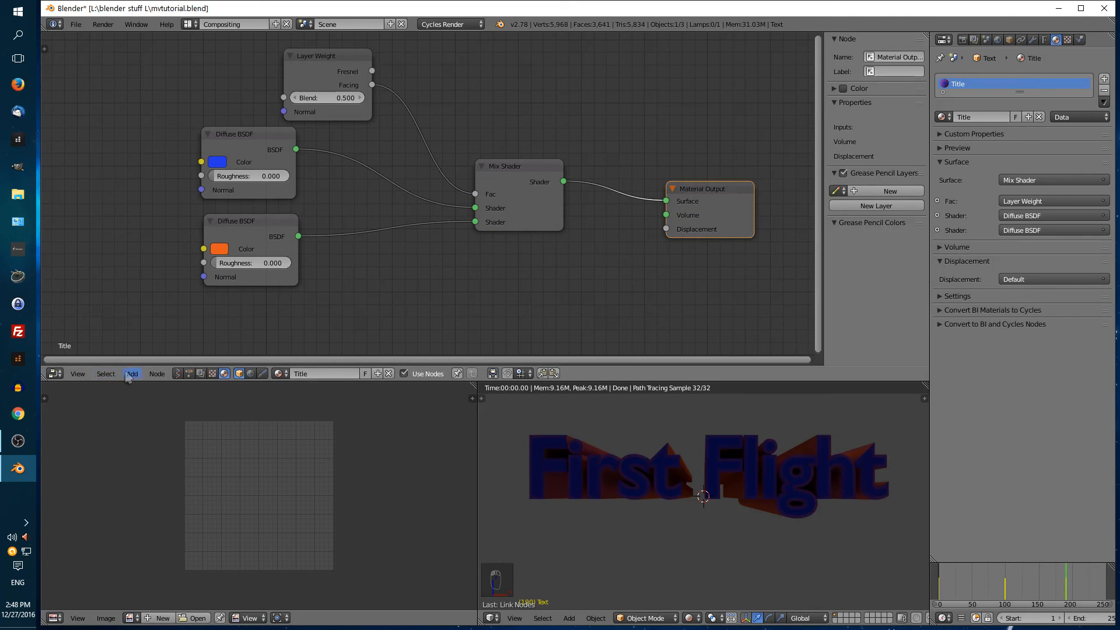
key(shift+a)
mouse_move(382, 301)
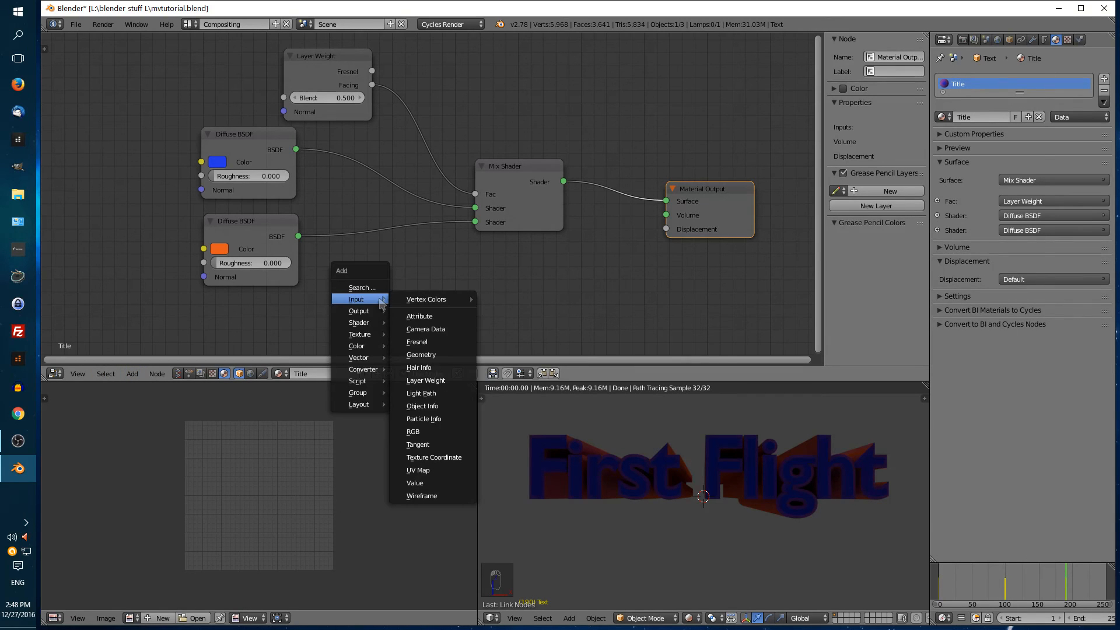
mouse_move(382, 335)
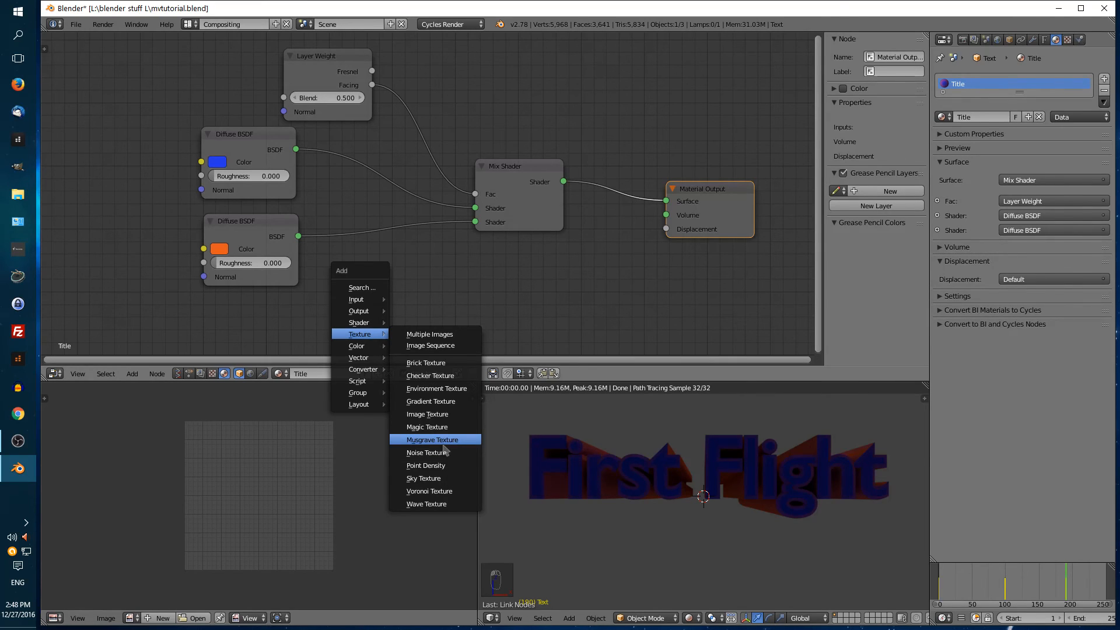
click(450, 492)
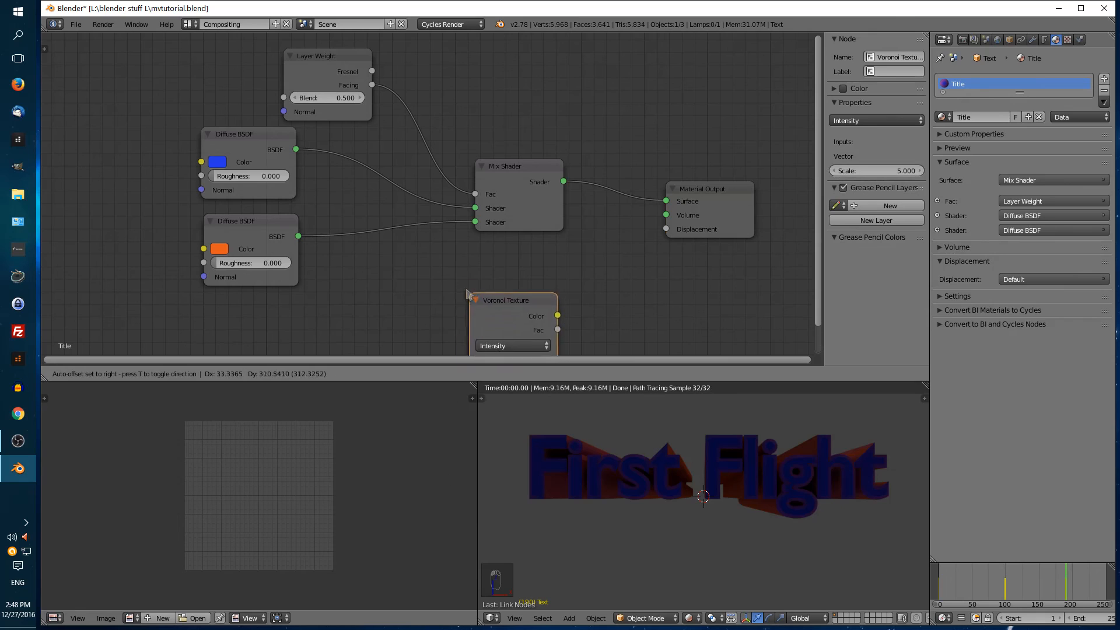
click(385, 252)
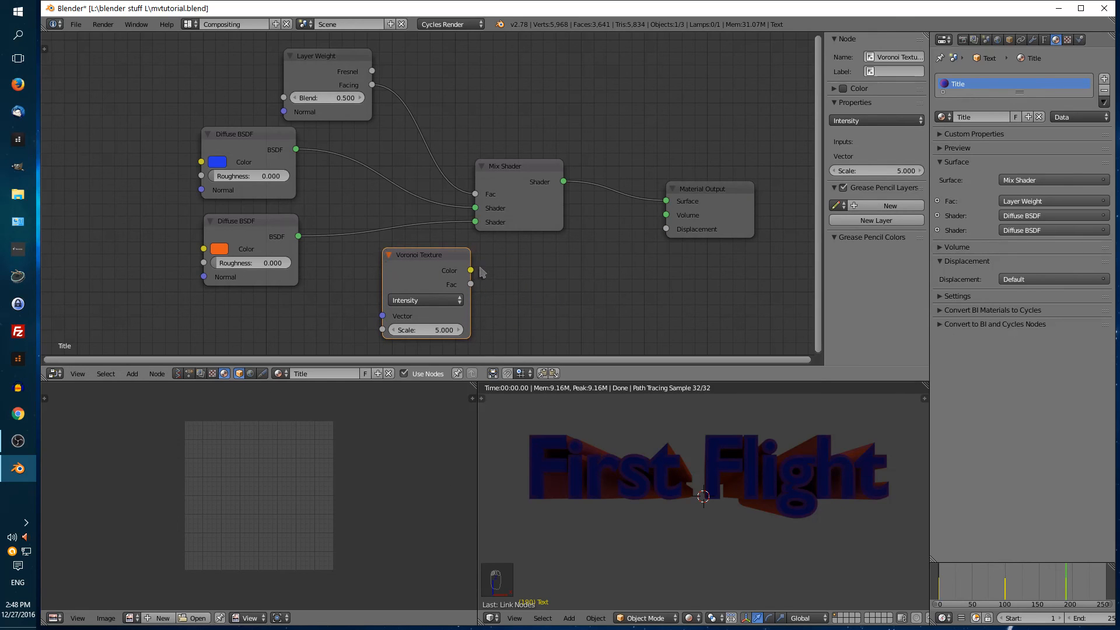
drag(470, 271, 677, 234)
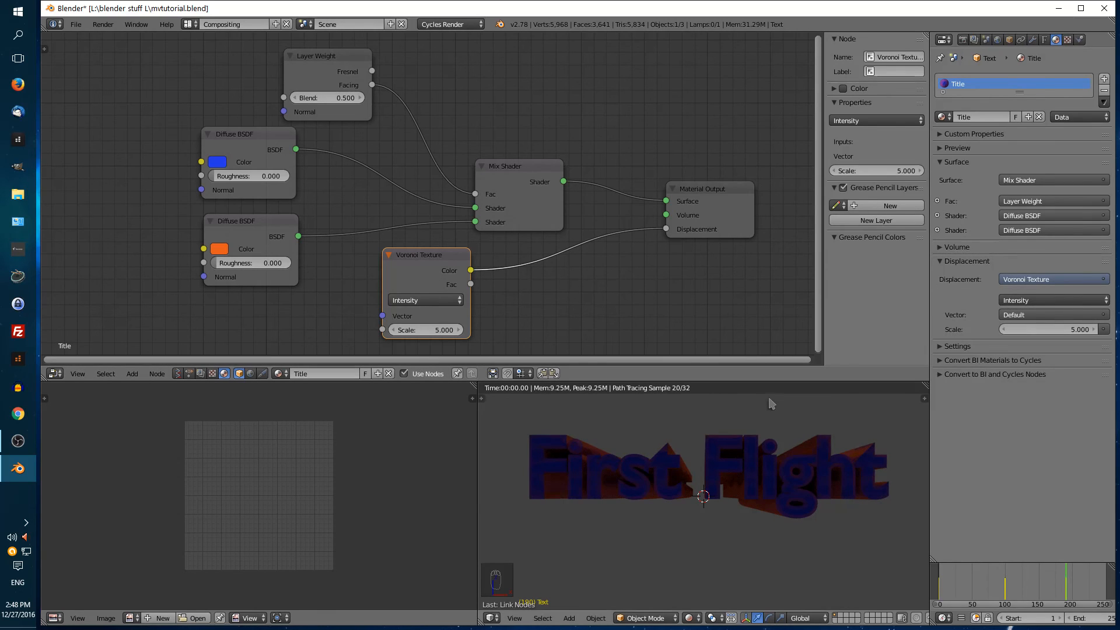
scroll(762, 486, up, 2)
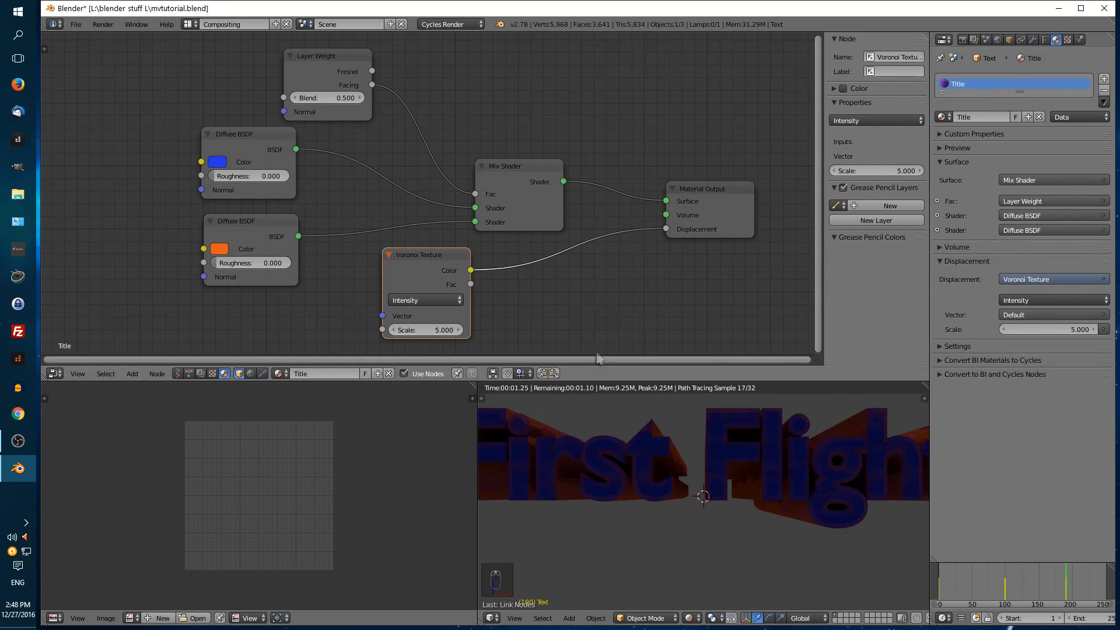
Step: Insert a Math node set to Multiply into the link between the Voronoi Texture and the Displacement input
drag(425, 260, 372, 267)
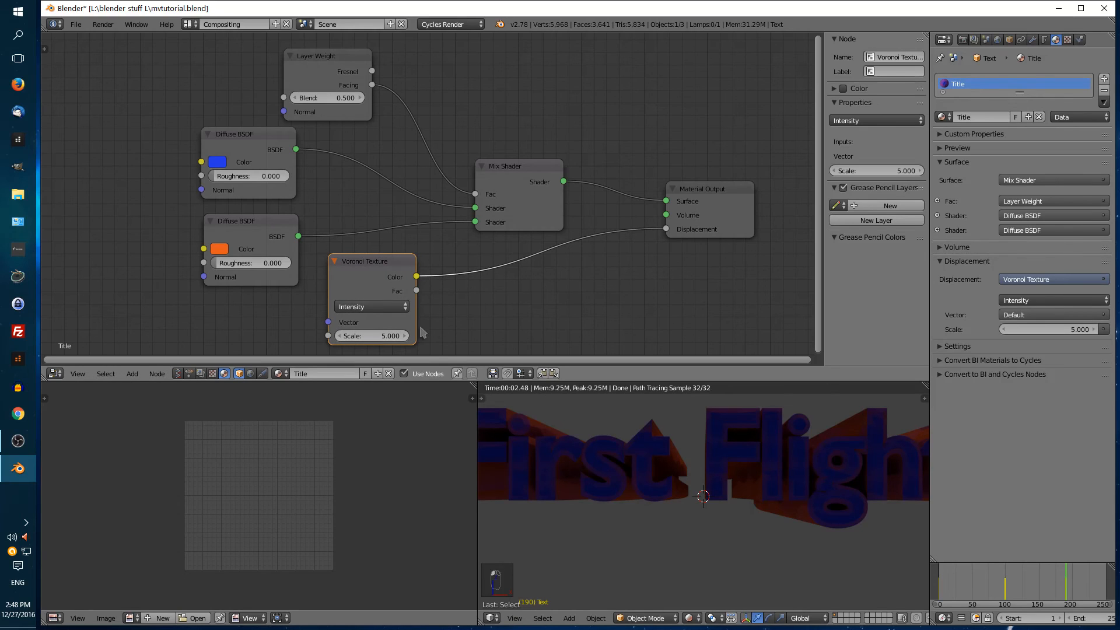
key(shift+a)
key(shift+a)
mouse_move(516, 335)
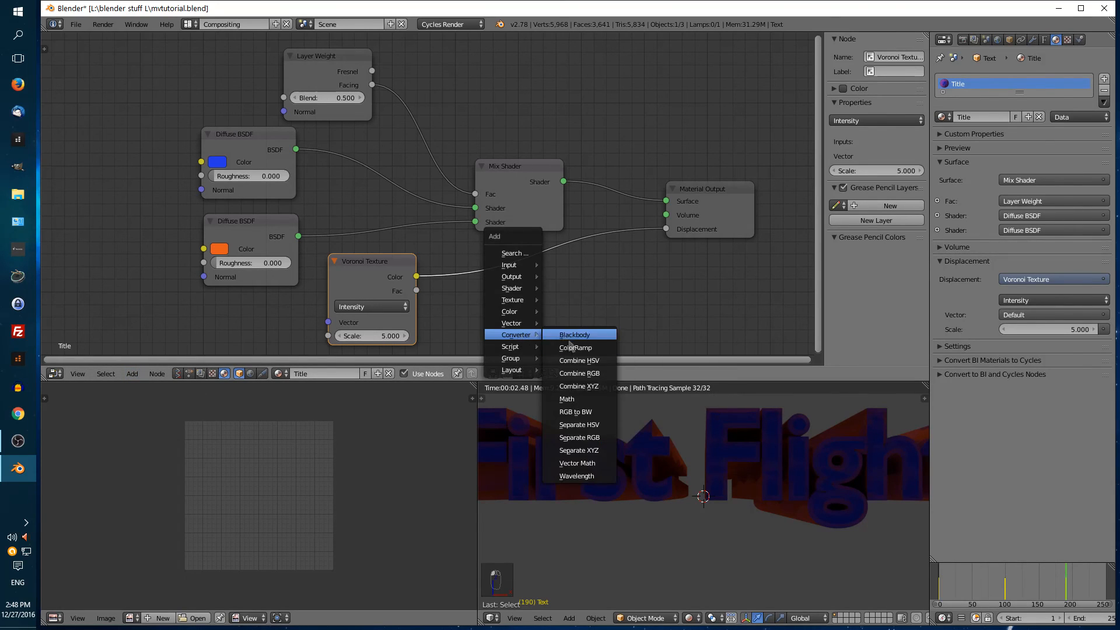
click(567, 399)
click(554, 291)
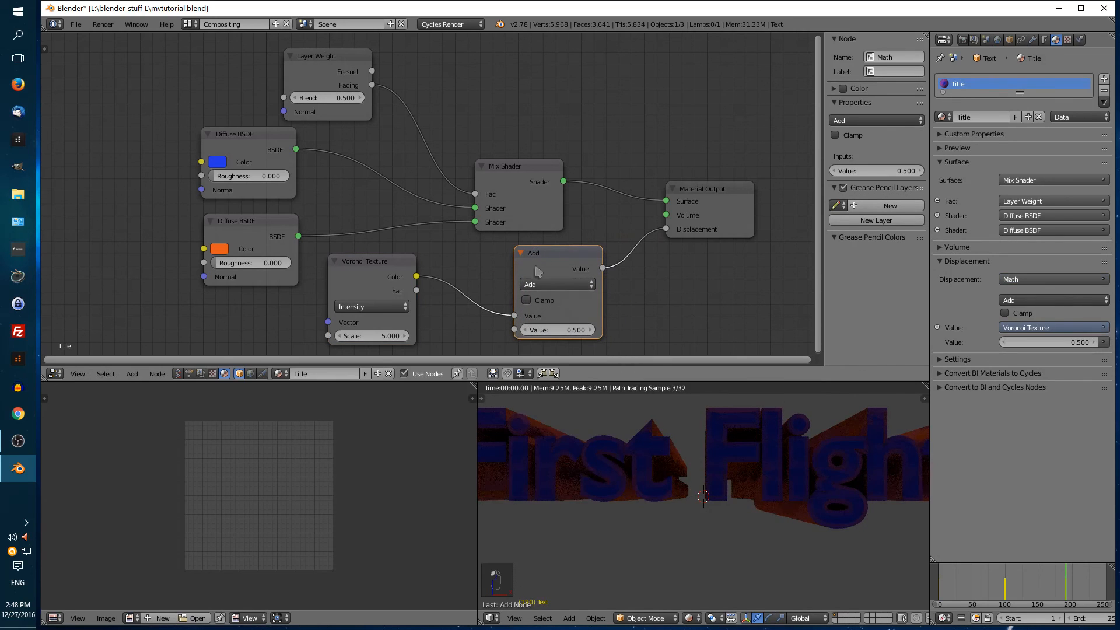
click(552, 285)
click(552, 328)
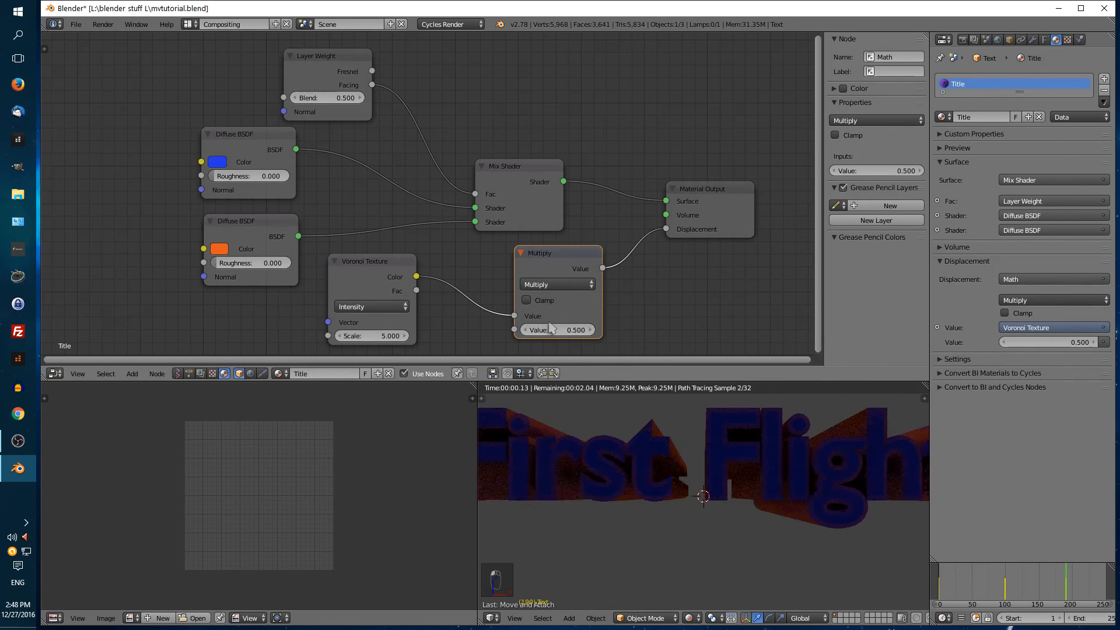
Step: Try a Multiply value of 19.500 with a Voronoi Texture scale of 39.100 and inspect the title closely
drag(552, 329, 659, 329)
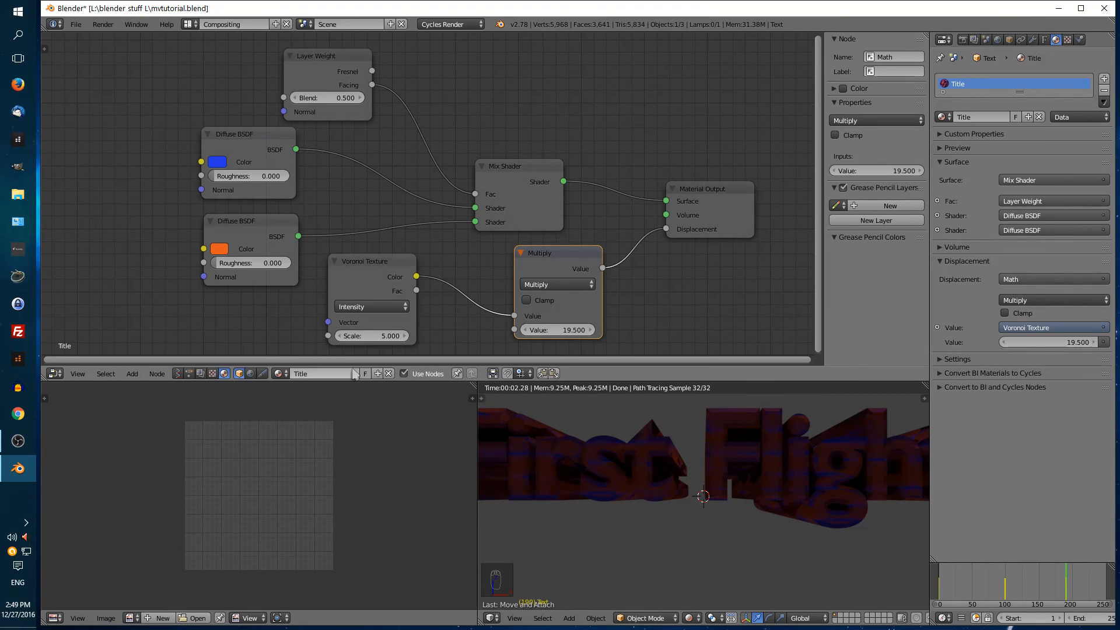
drag(363, 339, 562, 339)
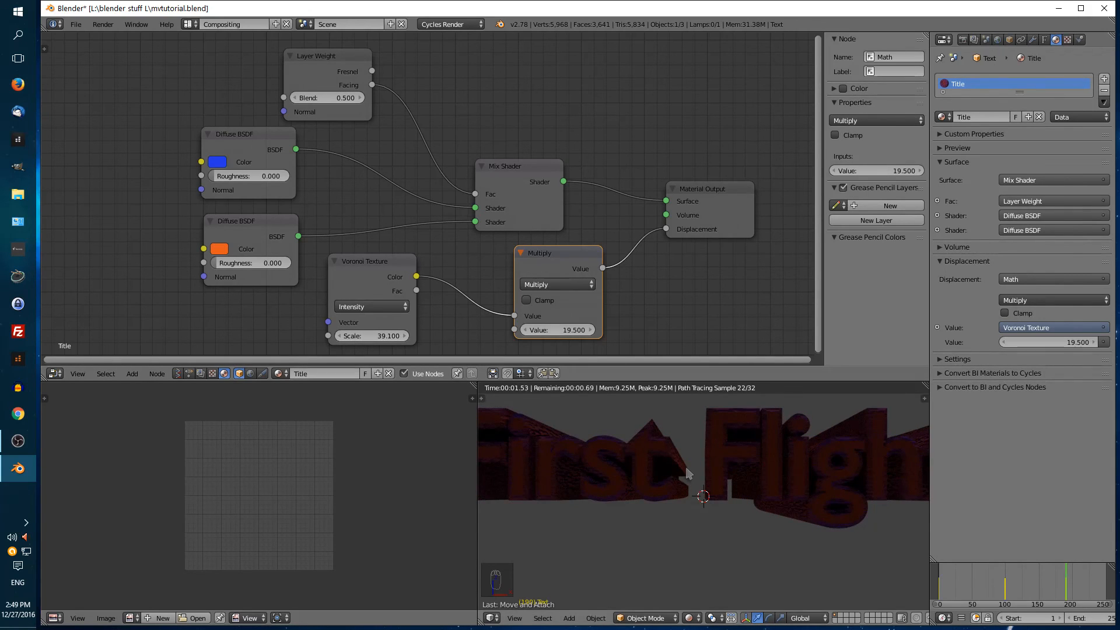
scroll(691, 475, up, 1)
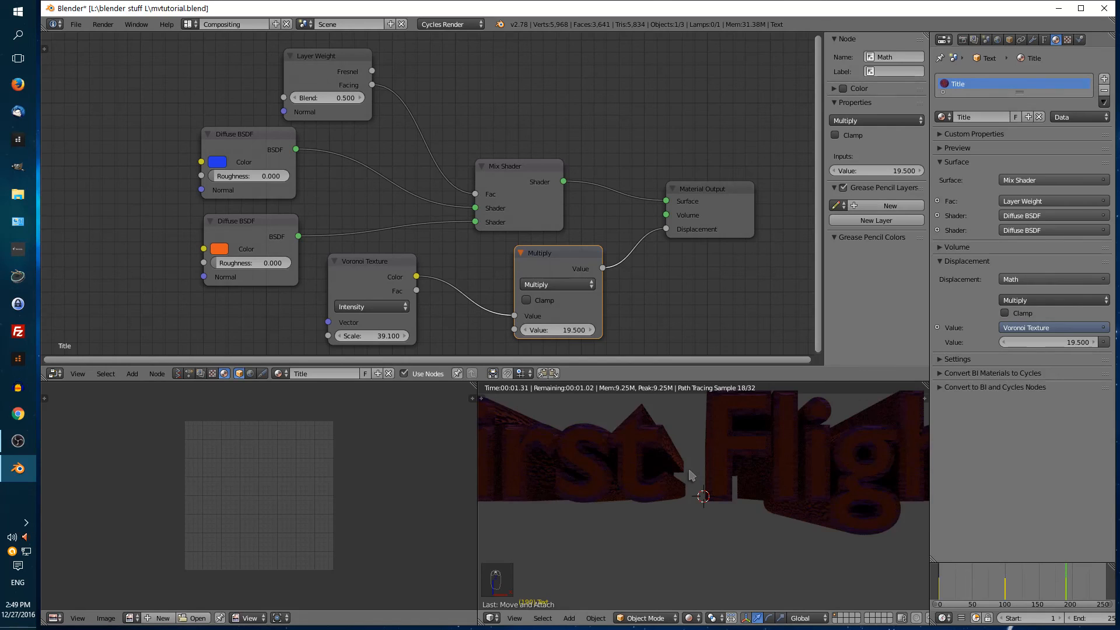
scroll(690, 475, up, 1)
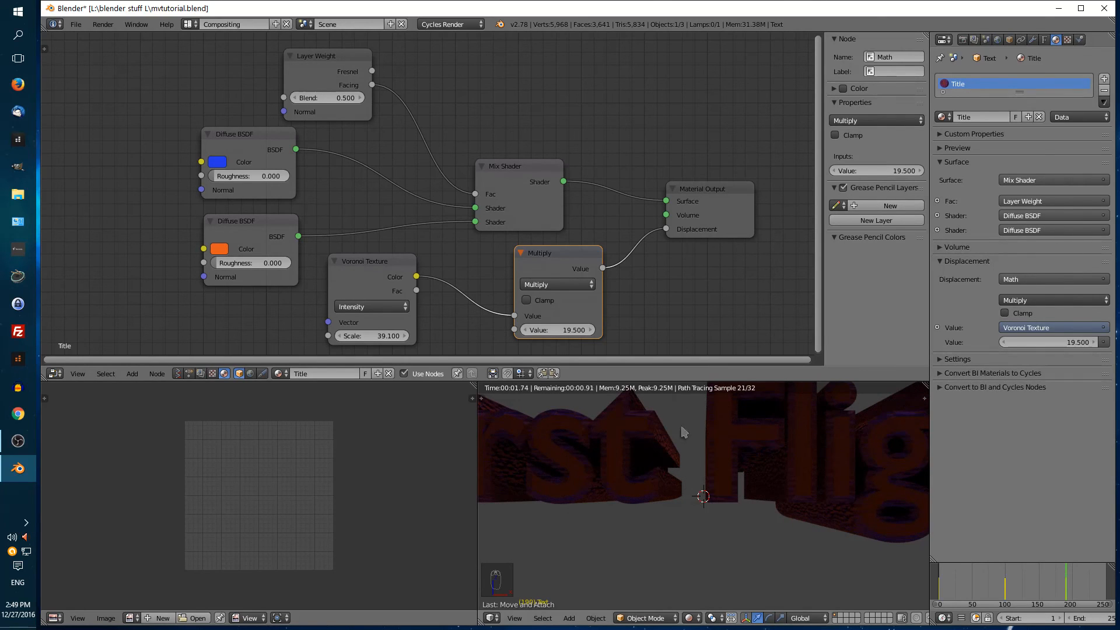
Step: Reduce the Multiply node's value to 0.300
drag(575, 334, 479, 334)
mouse_move(577, 334)
mouse_down()
mouse_move(534, 334)
mouse_move(621, 333)
mouse_move(578, 335)
mouse_up()
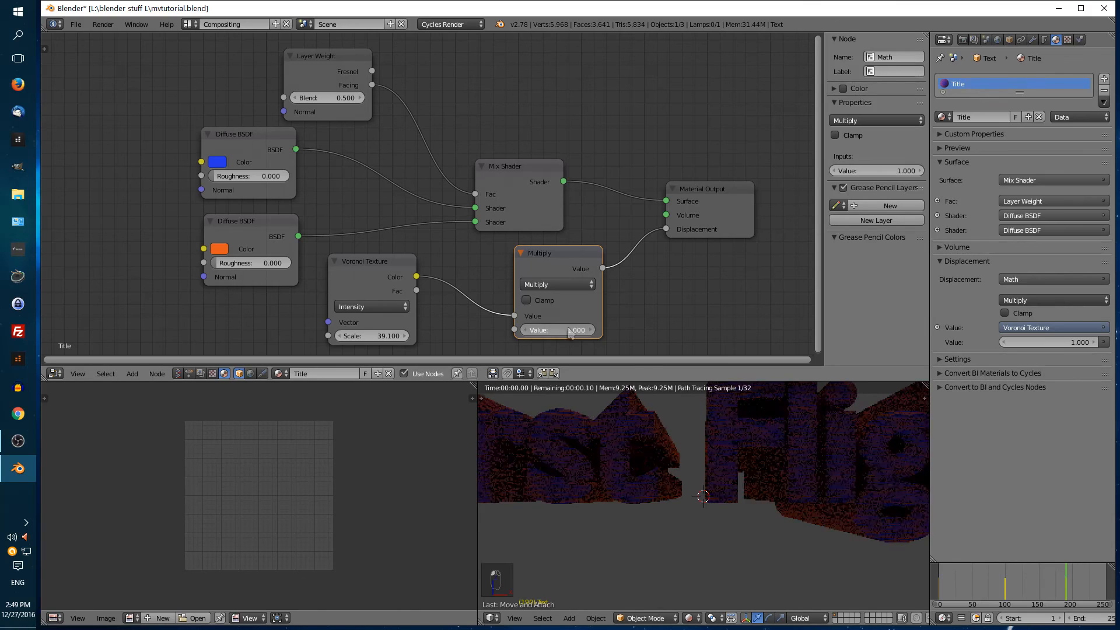
click(566, 328)
click(574, 309)
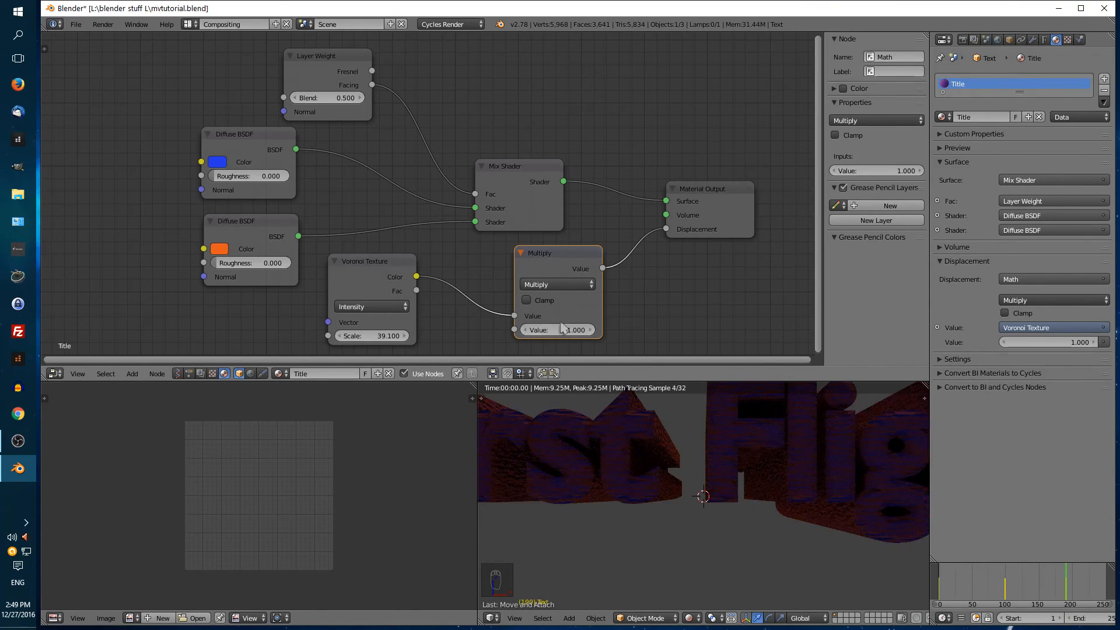
click(559, 331)
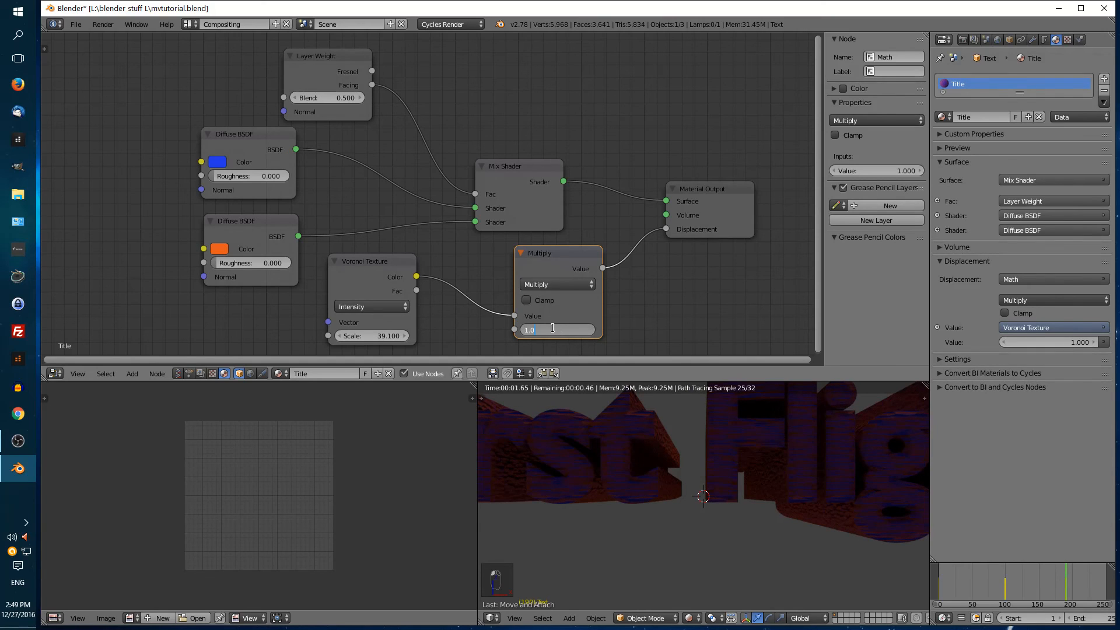
text(.3)
key(Return)
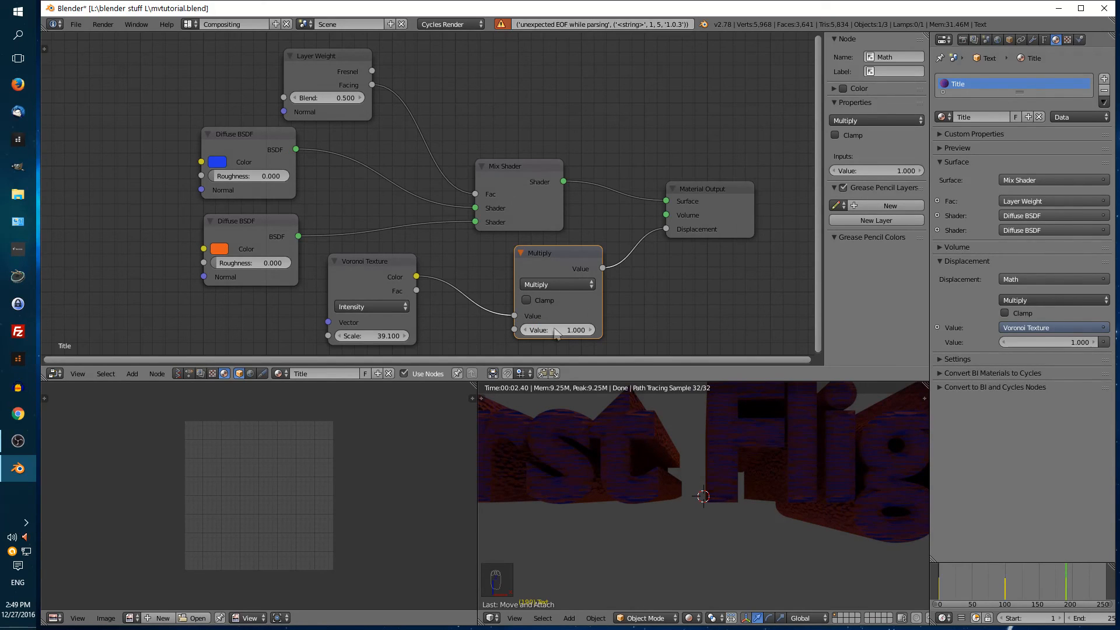
click(559, 332)
text(.3)
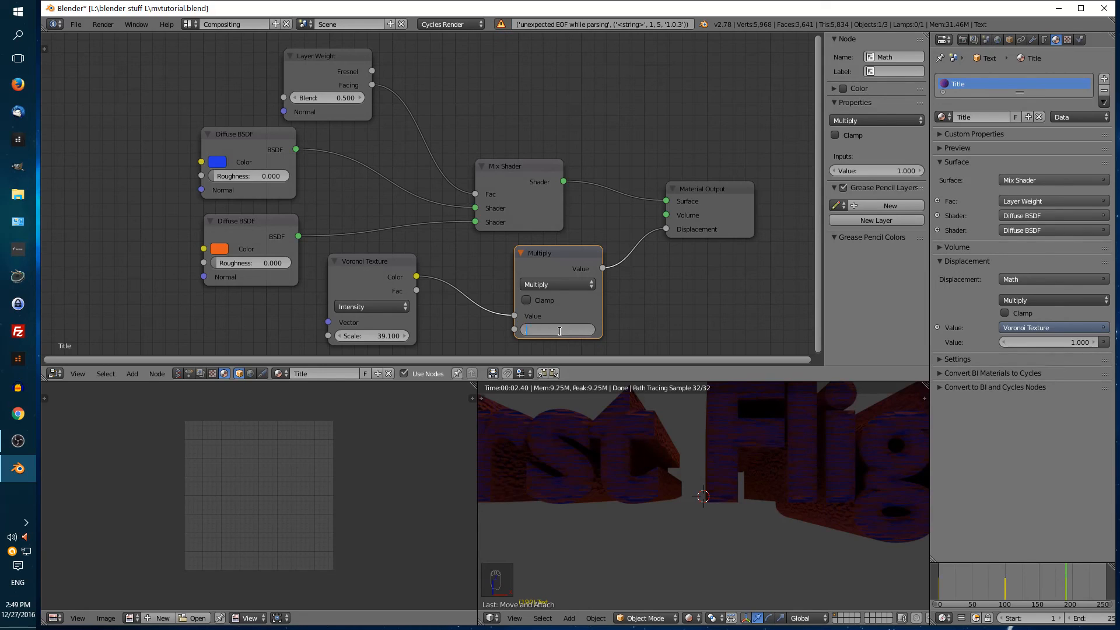
key(Return)
Step: Lower the Voronoi Texture's scale to 14.500 and check the whole title in the rendered camera view
drag(402, 342, 335, 339)
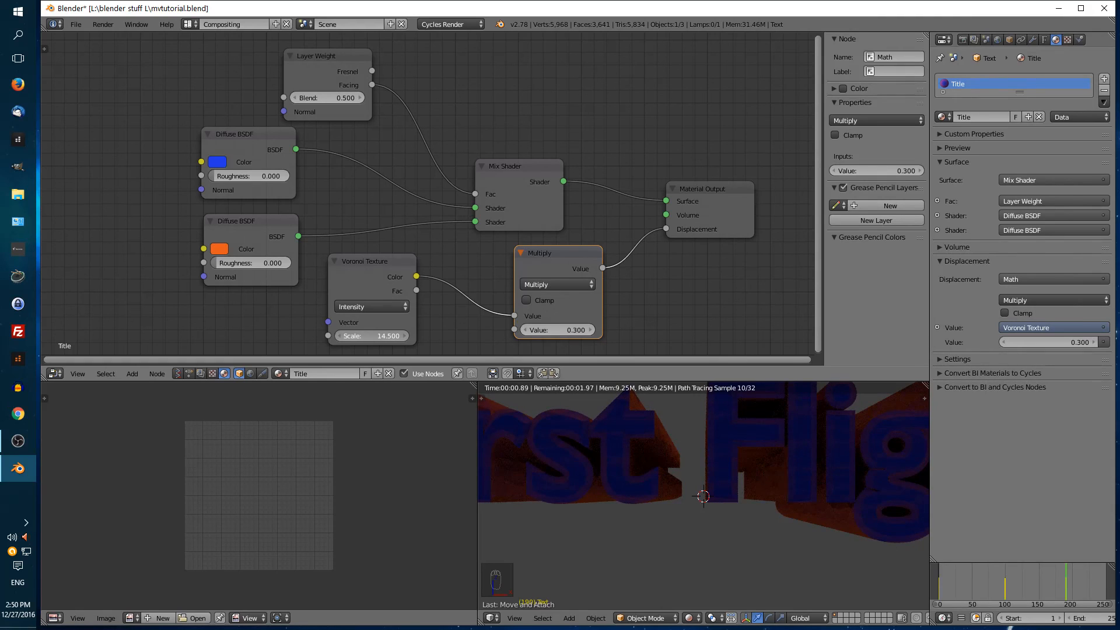
scroll(758, 467, down, 5)
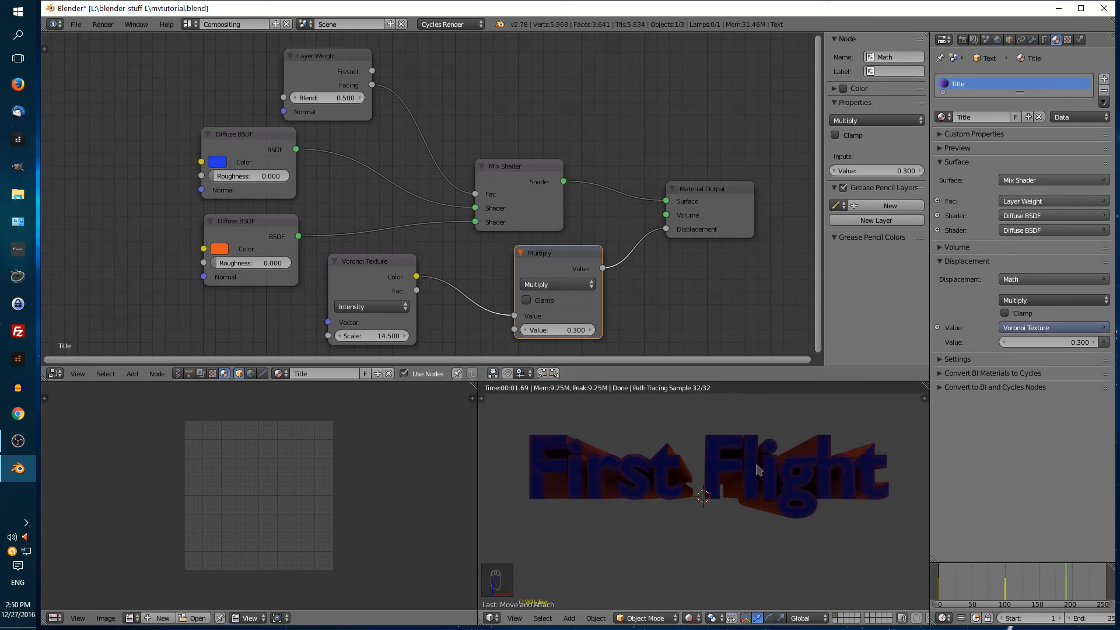
key(KP_0)
key(KP_0)
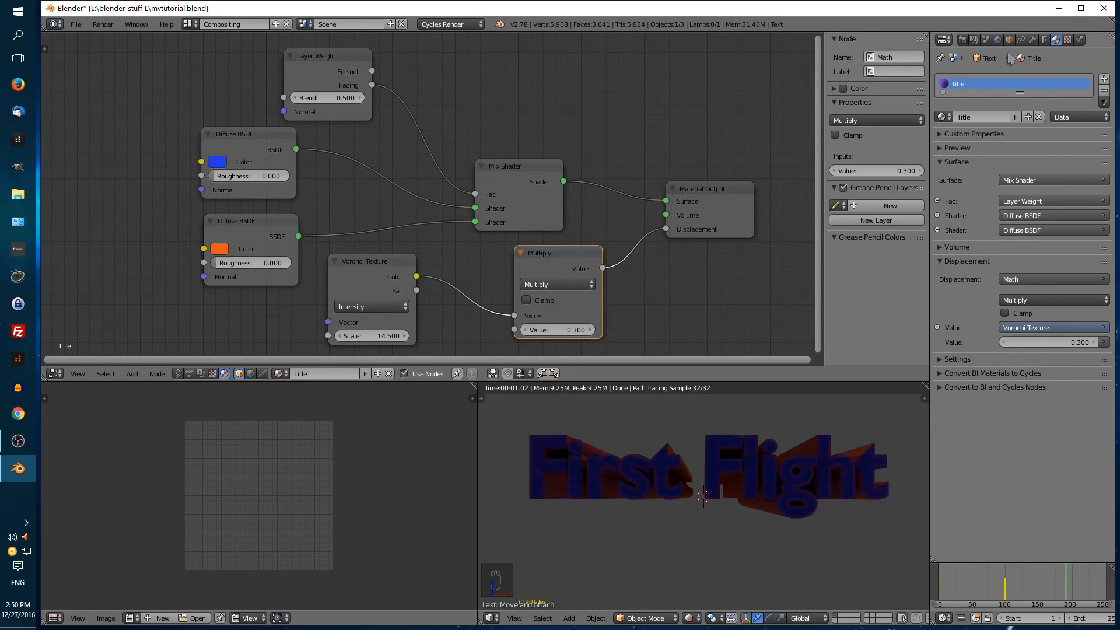
Step: Enable the Transparent film option in the scene's render settings
click(964, 40)
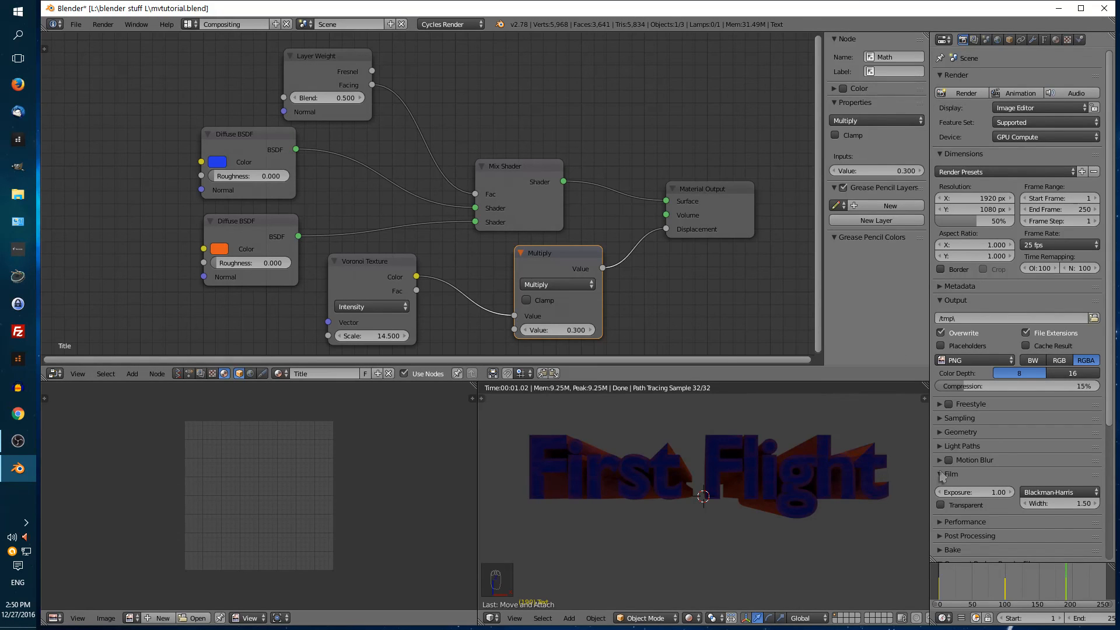
click(940, 505)
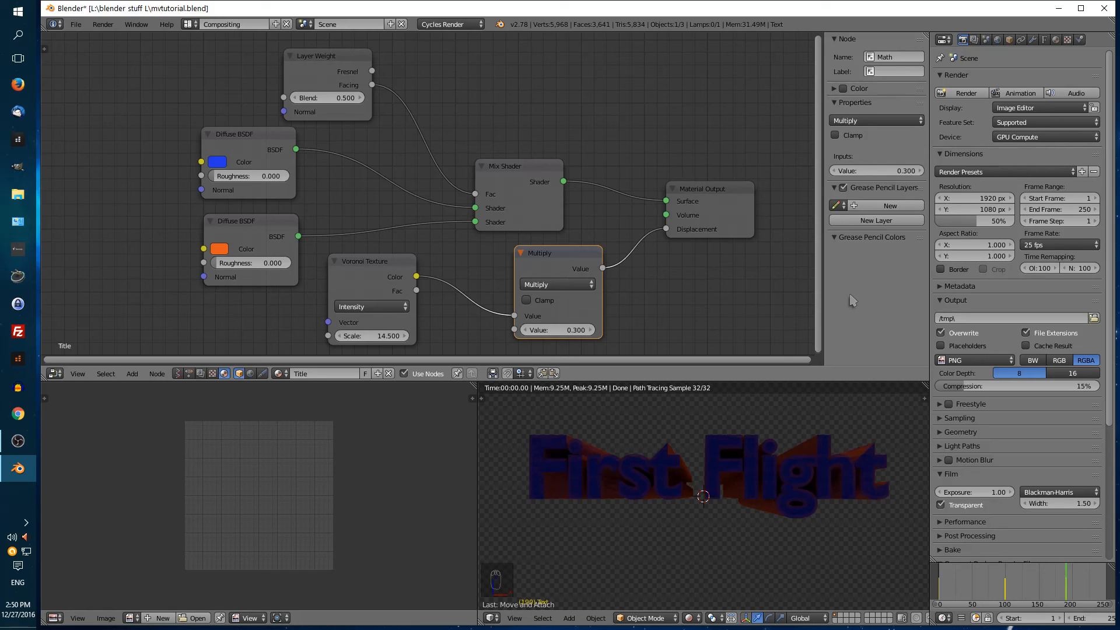
Step: Browse for the render output path and create a folder named "Video Tut Title" in L:\blender stuff L\RENDERS
click(1094, 319)
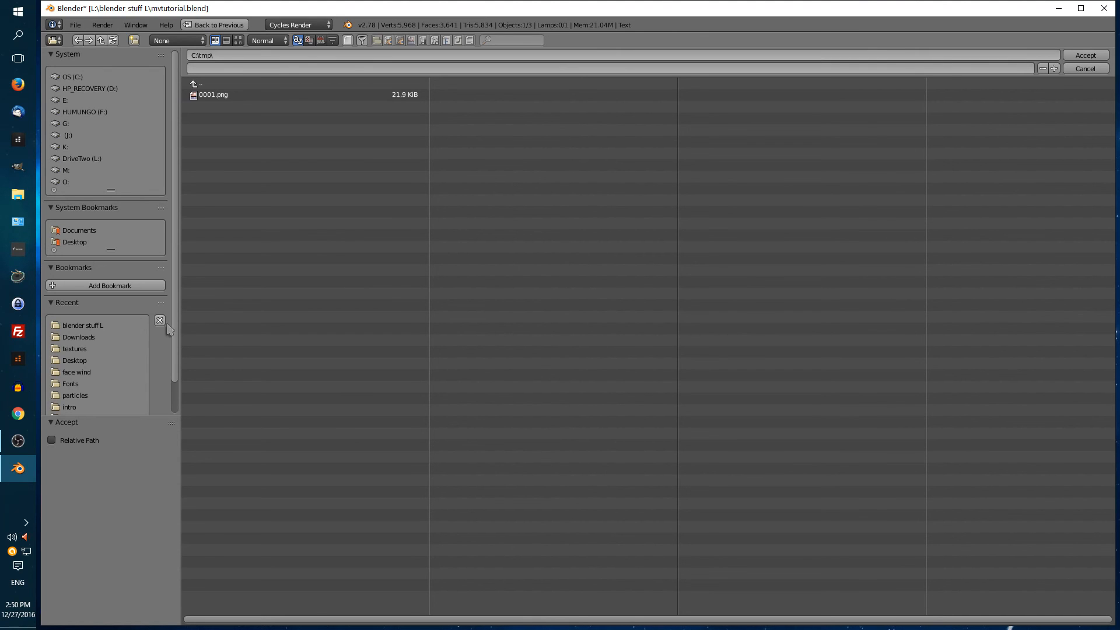
click(97, 327)
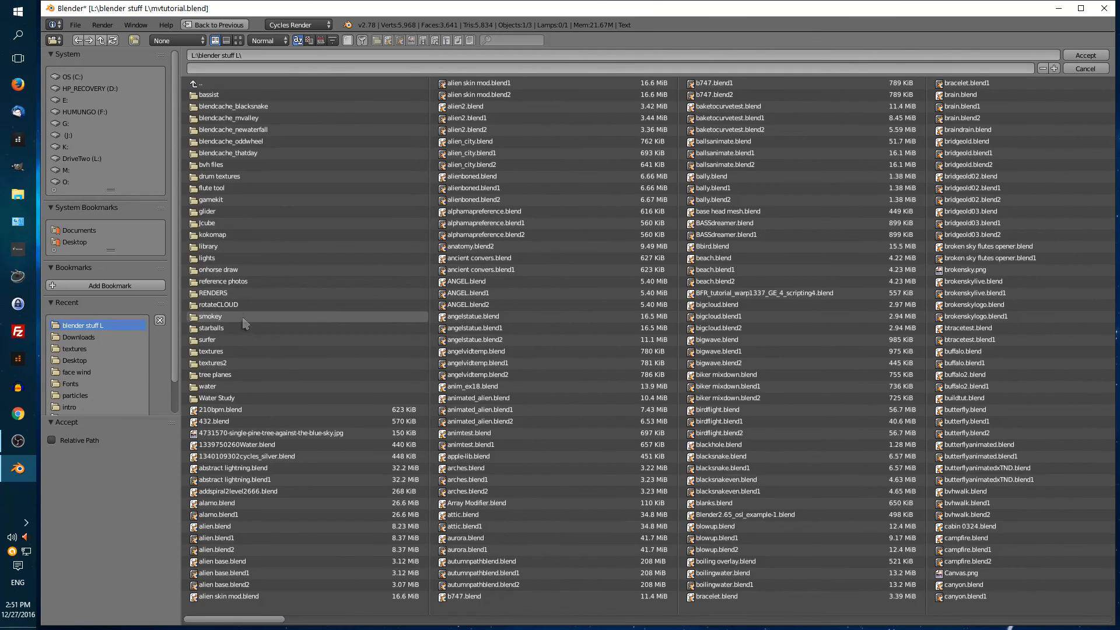
click(214, 295)
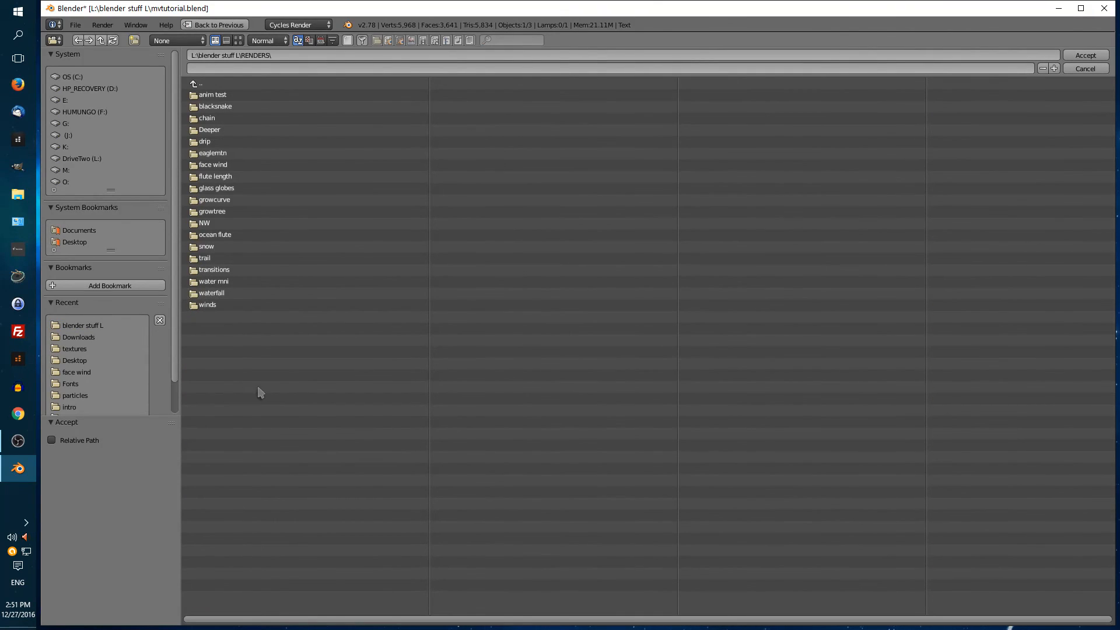
click(135, 40)
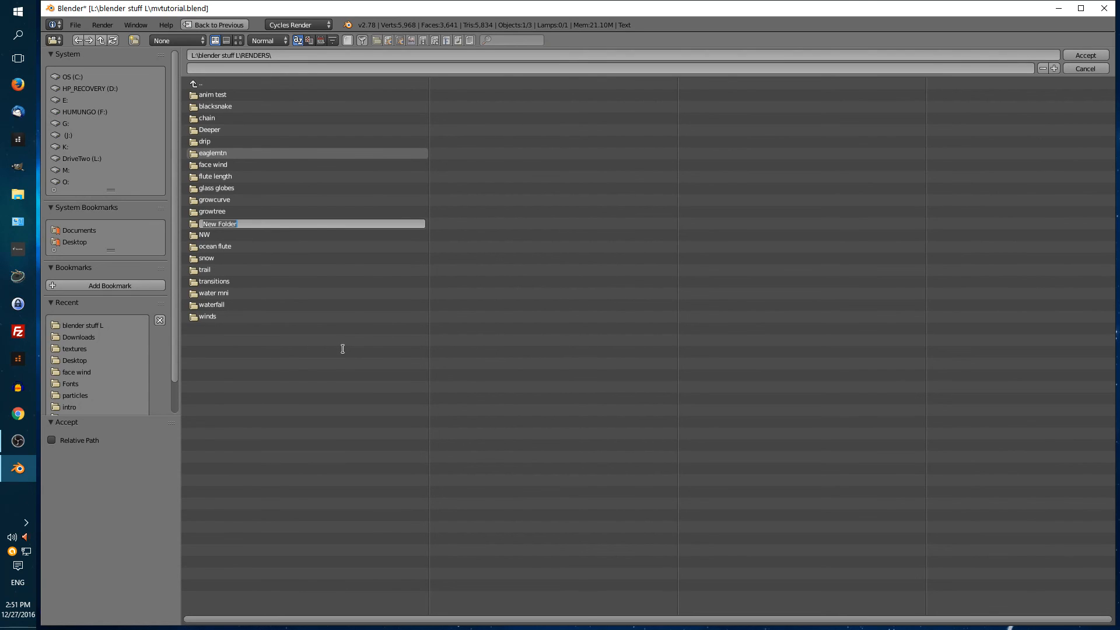
text(Video Tut Title)
key(Return)
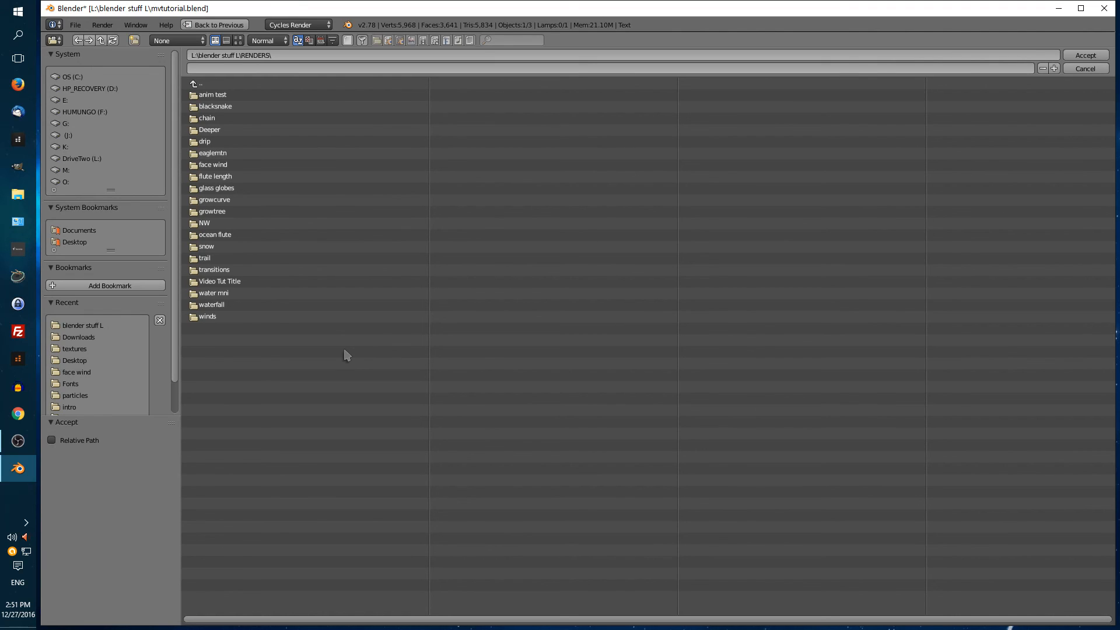
Step: Accept the "Video Tut Title" folder as the output path and start rendering the animation
click(259, 281)
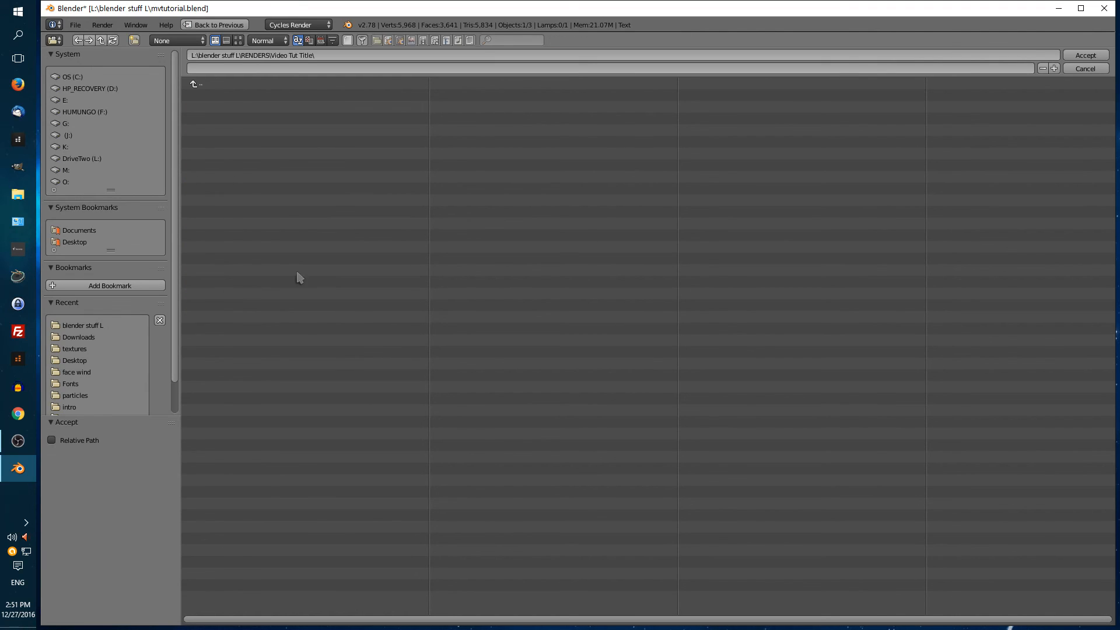
click(1084, 56)
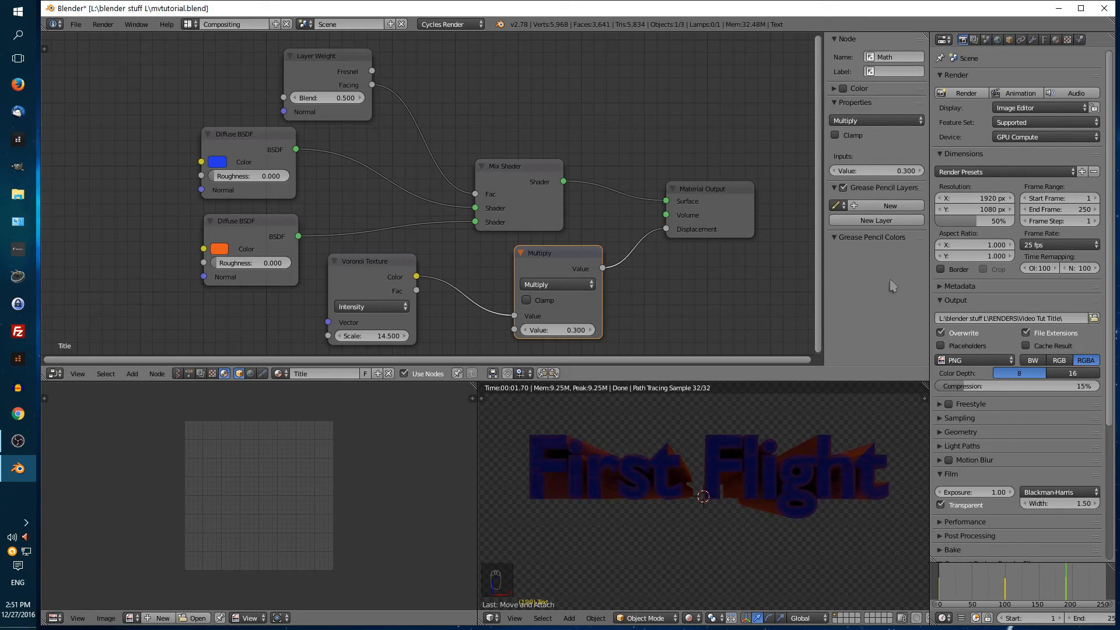
click(1018, 94)
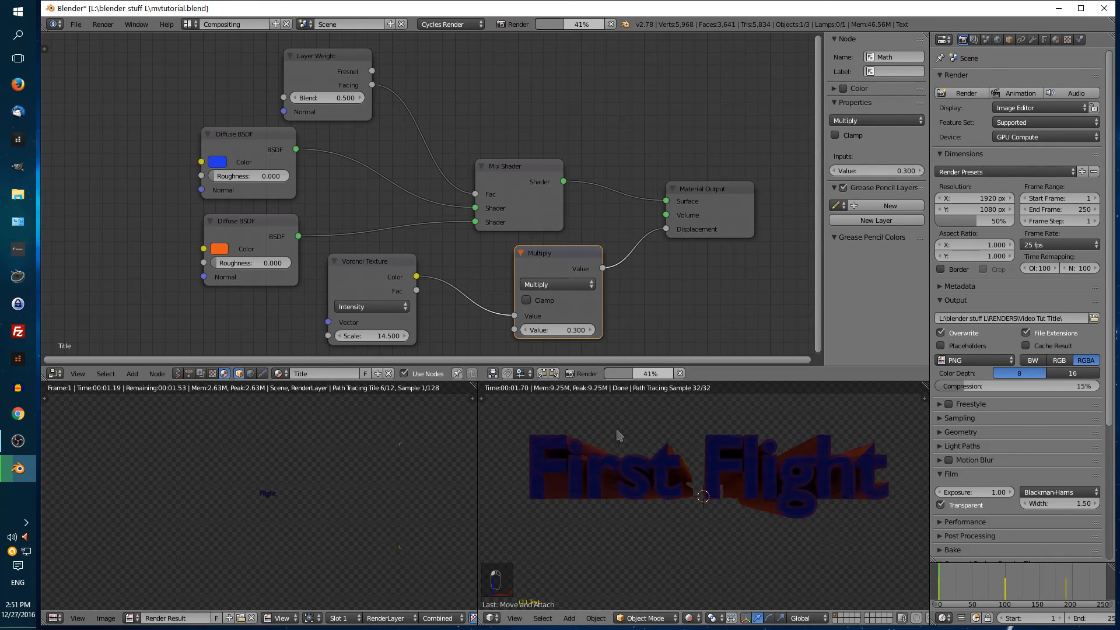